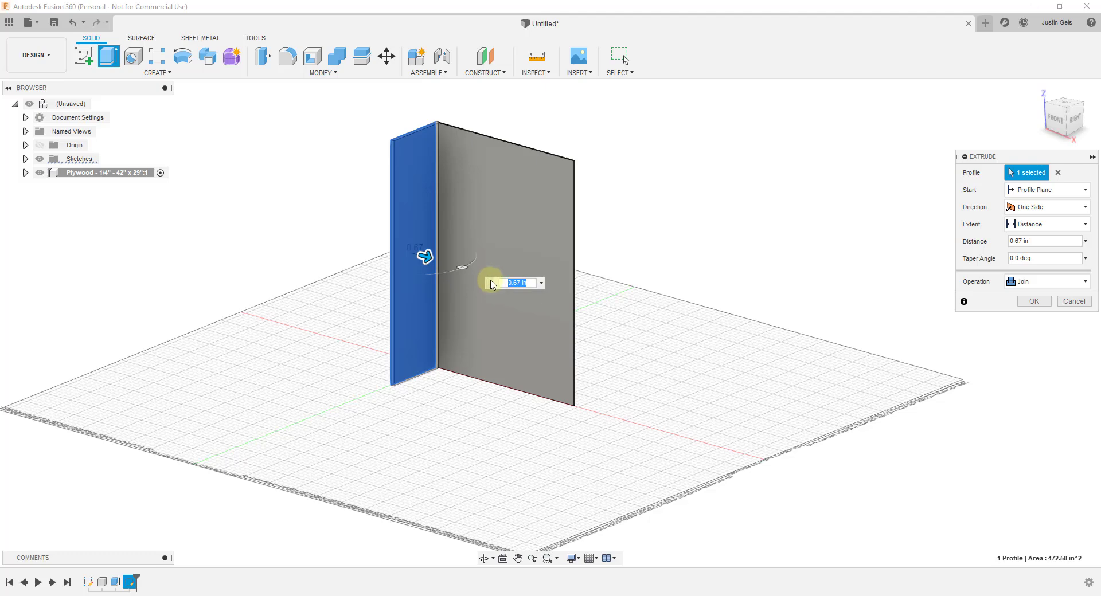
Extrude the selected side panel profile 0.75 in as a new component.
text(.75)
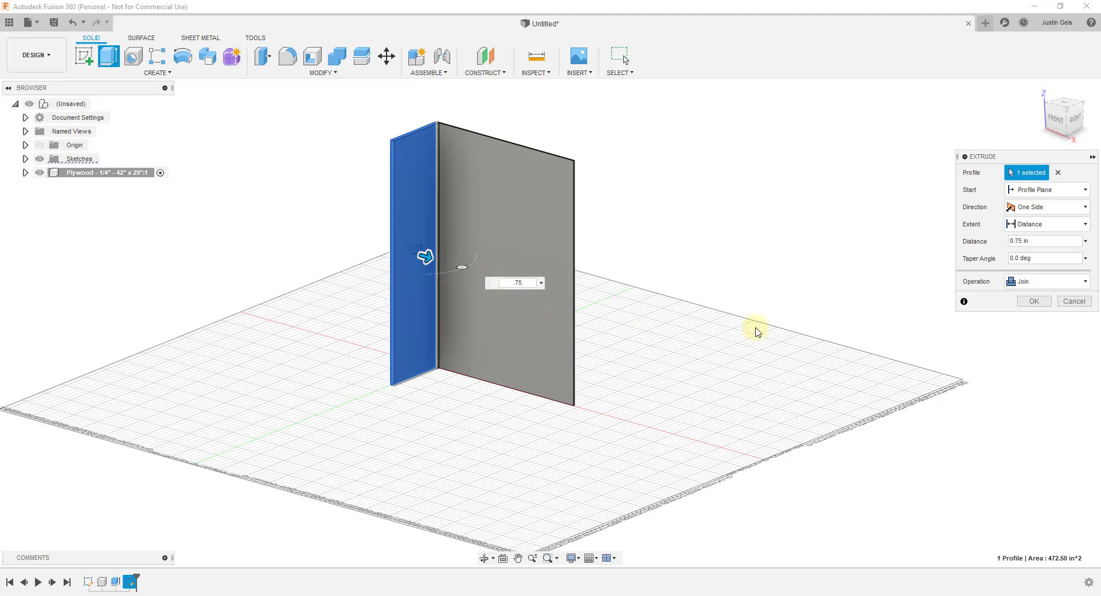
click(1022, 284)
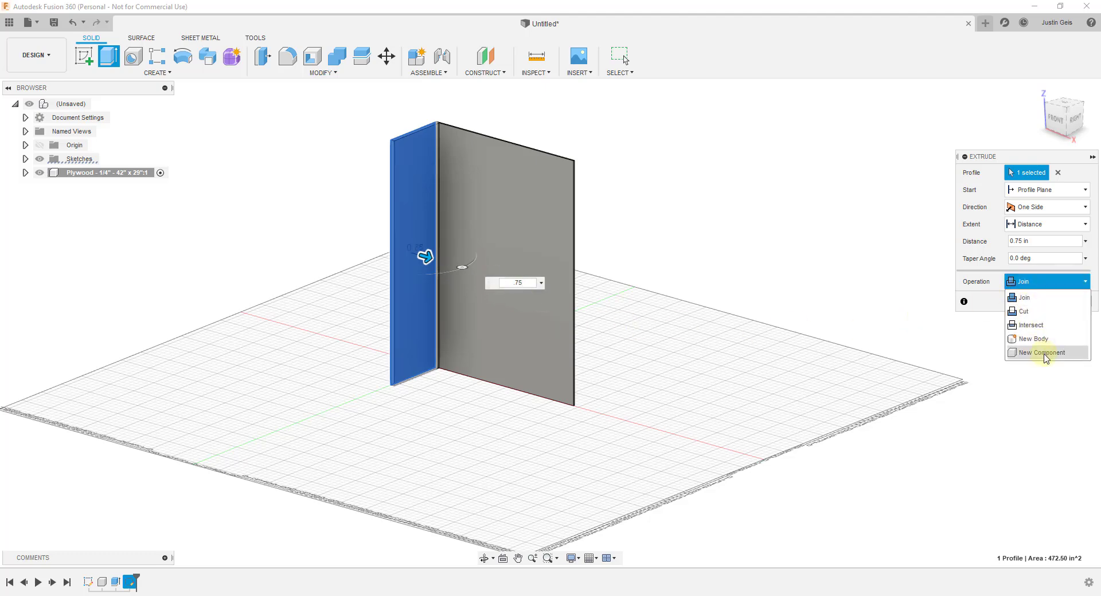
click(1041, 352)
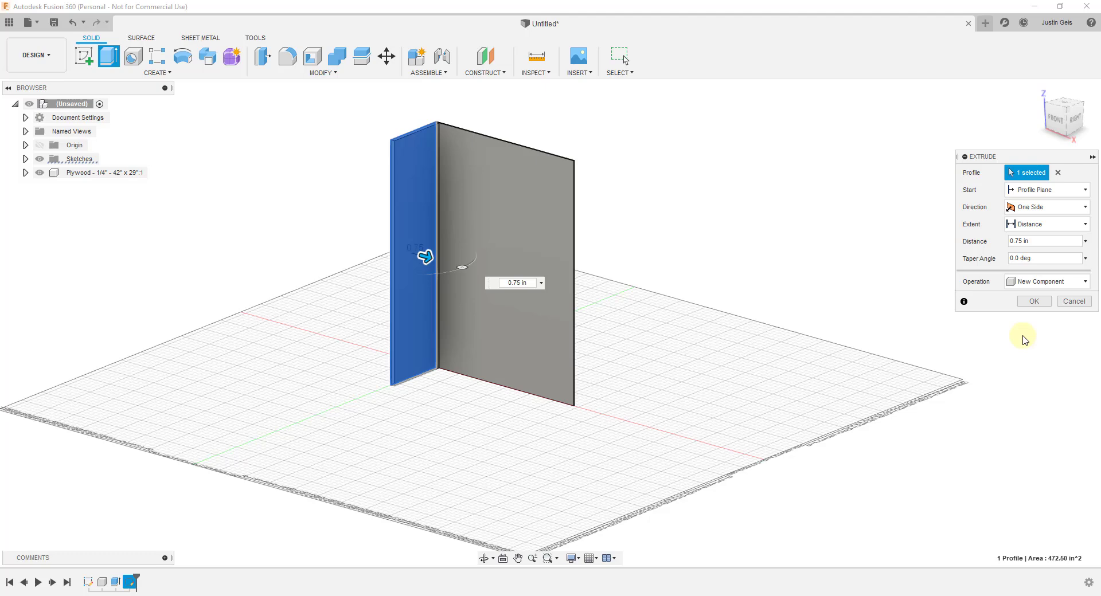
click(1033, 302)
Rename the new side panel component as Hardwood - 3/4" - 11.25" x 42"H.
scroll(438, 144, up, 3)
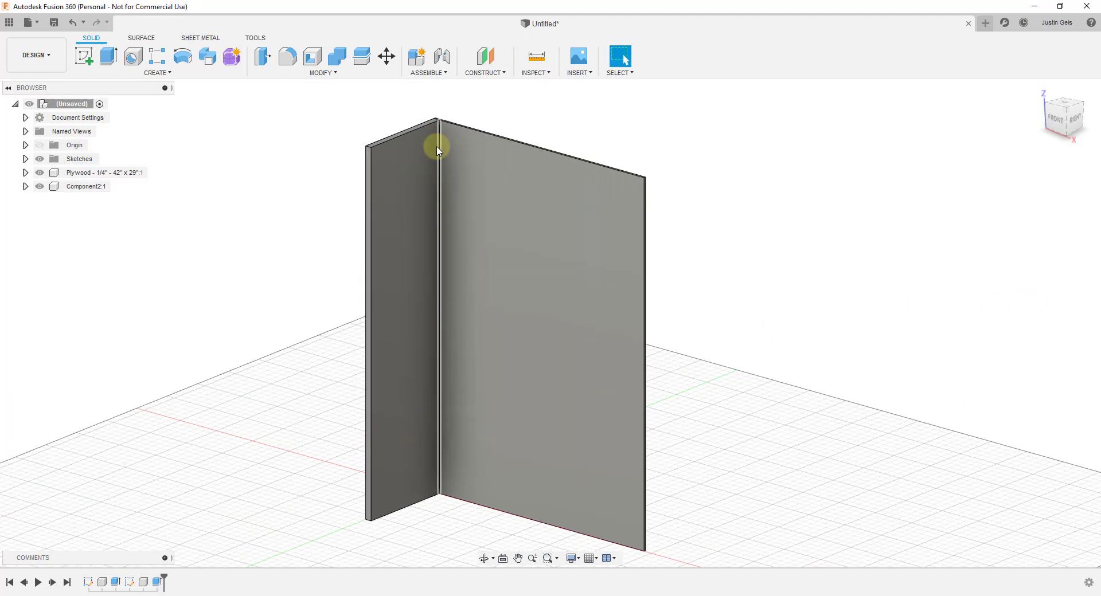
scroll(433, 123, down, 3)
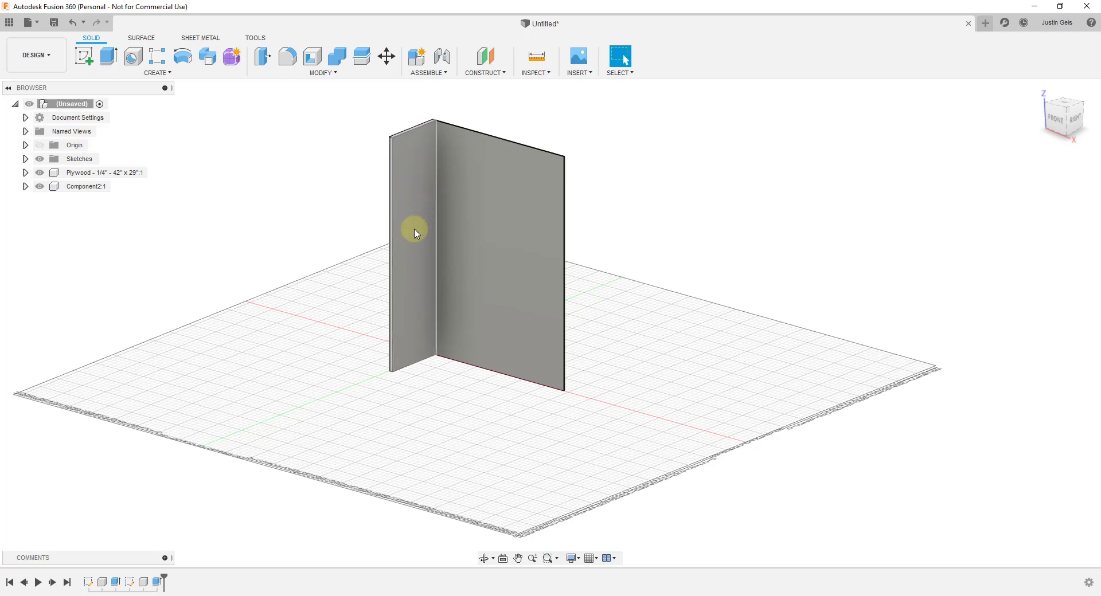
click(85, 187)
double_click(89, 187)
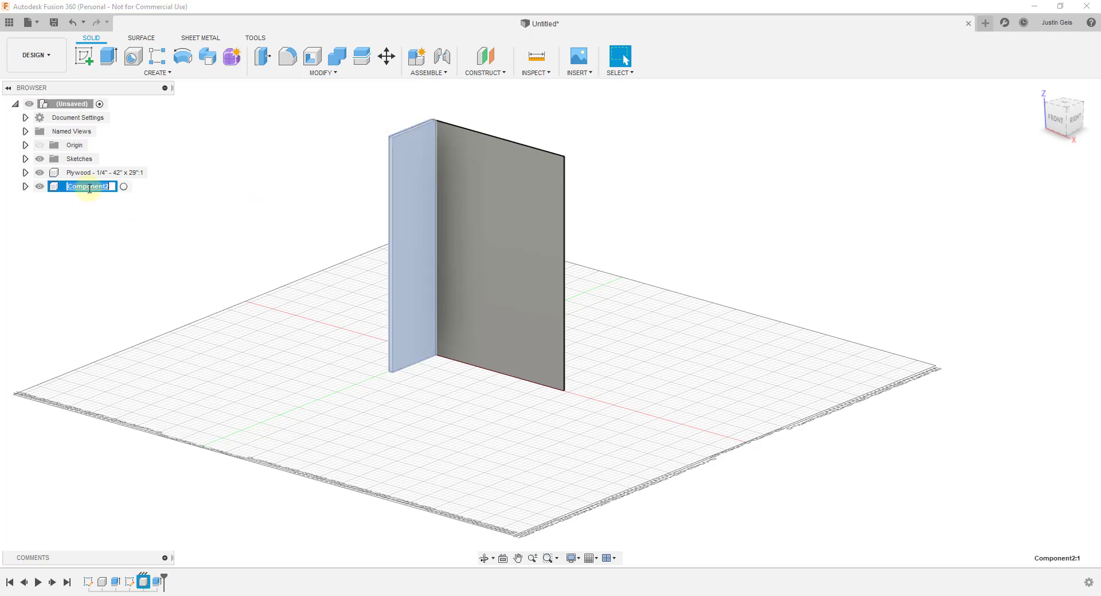
text(Hardwood - 3/4" - 42" x 11)
double_click(90, 188)
key(Return)
Rename the plywood back panel component as Plywood - 1/4" - 29" x 42"H.
double_click(86, 172)
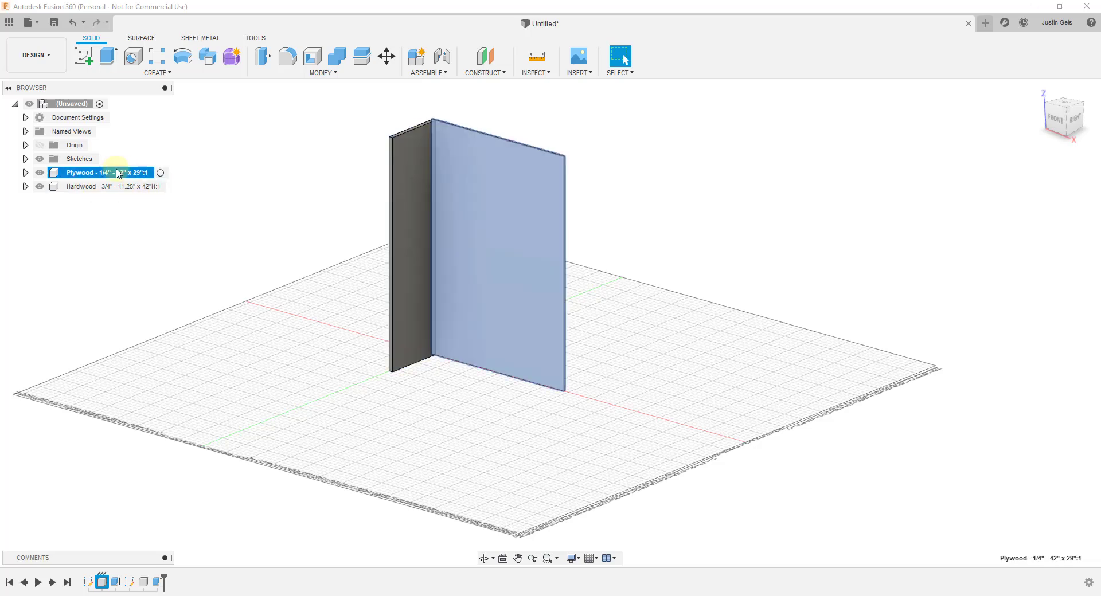
text(Plywood - 1/4" - 29" x 42"H)
click(188, 171)
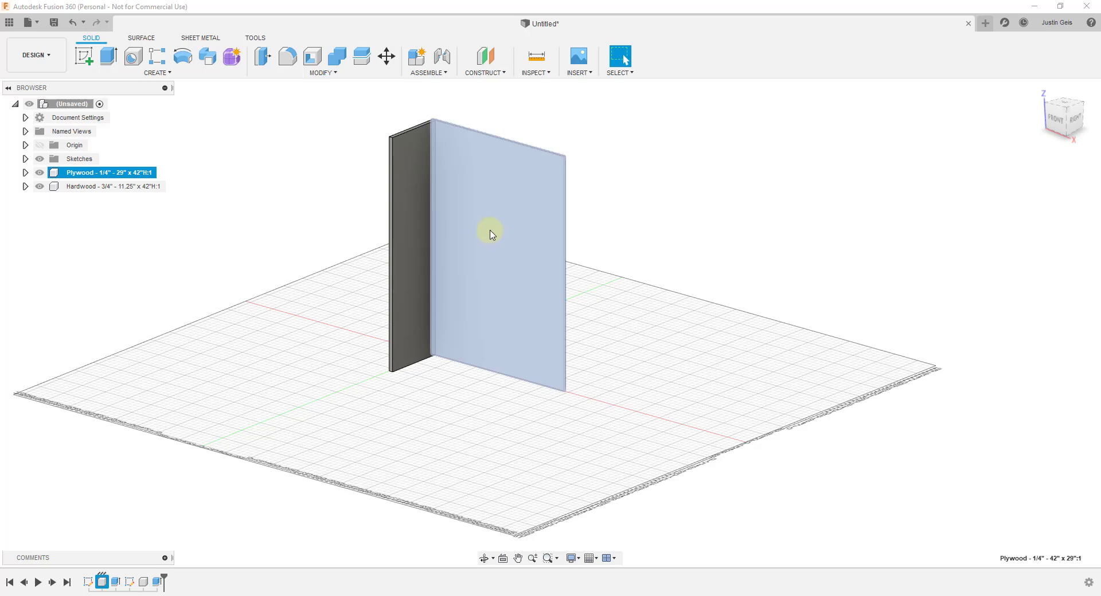
Start a sketch on the hardwood panel's front edge face and draw a 3/4 in line down its inner edge from the upper corner.
scroll(407, 140, up, 5)
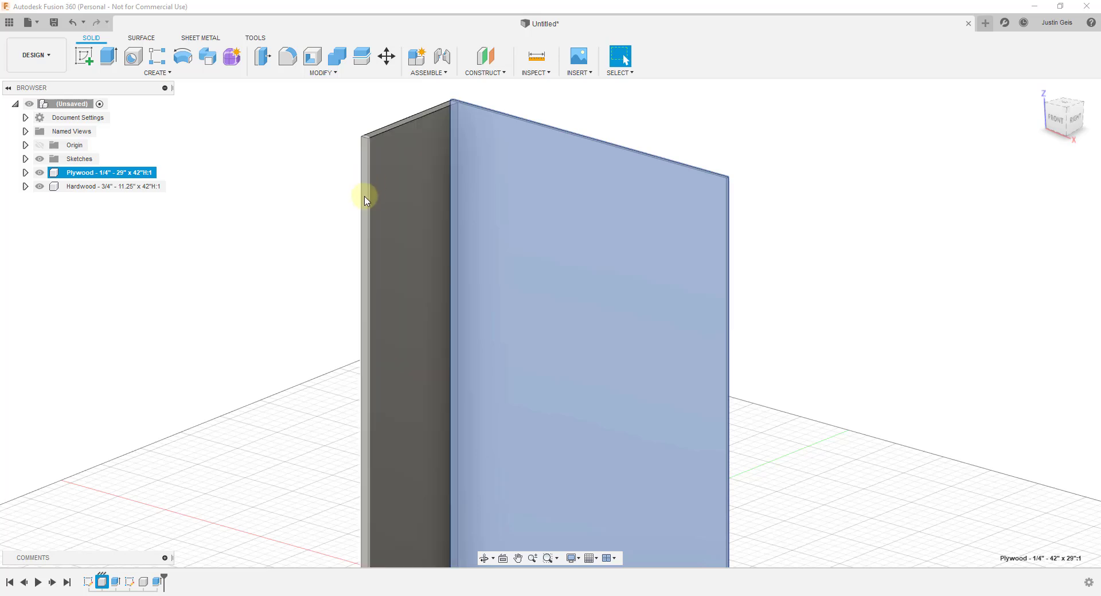
scroll(363, 133, up, 2)
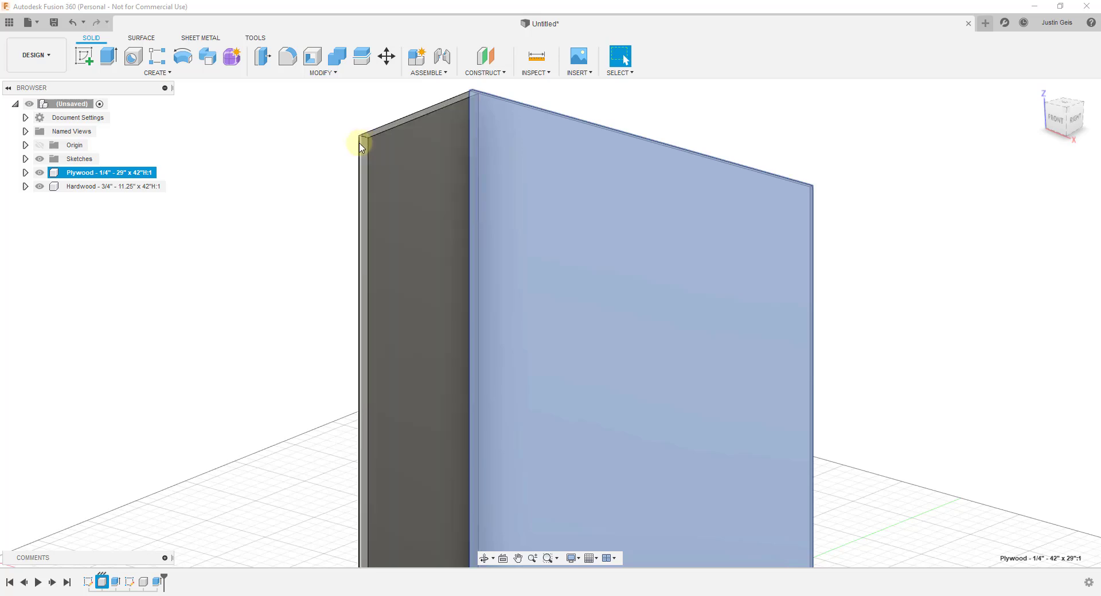
click(85, 56)
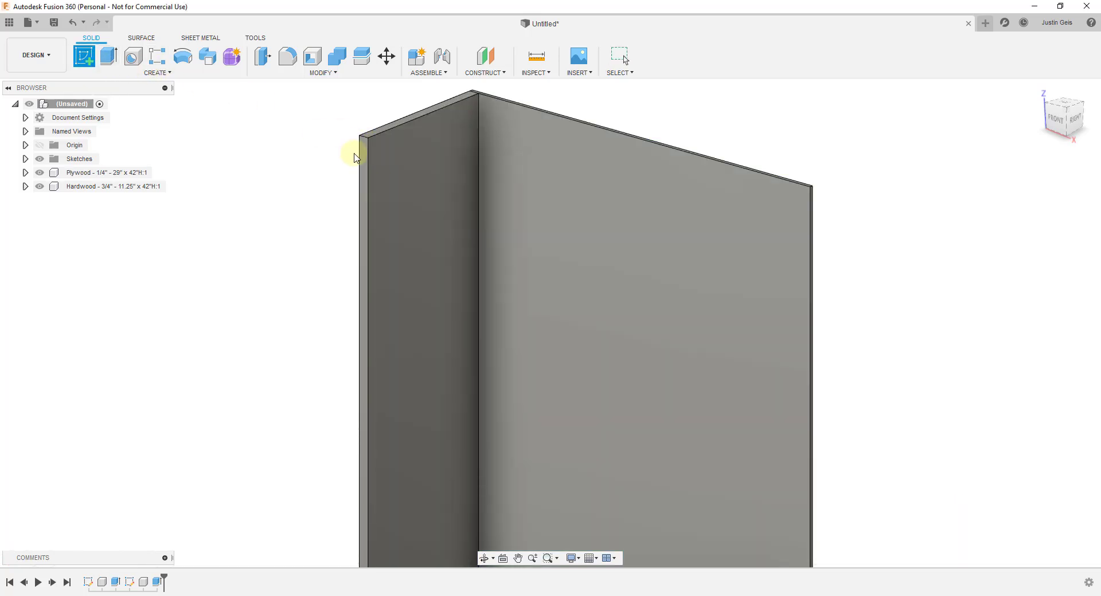
click(363, 151)
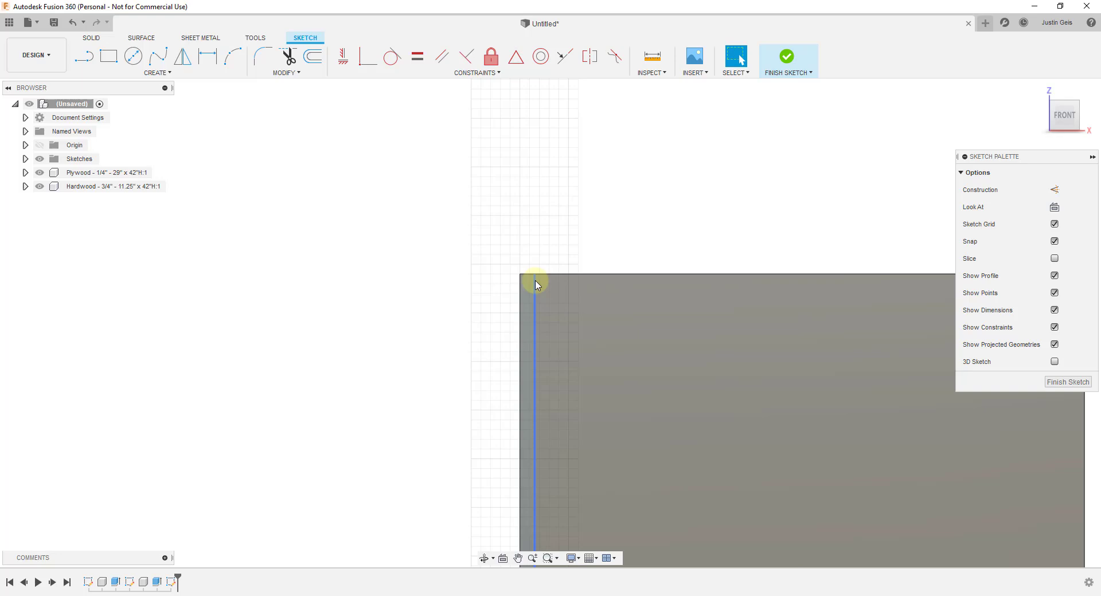
key(l)
click(536, 276)
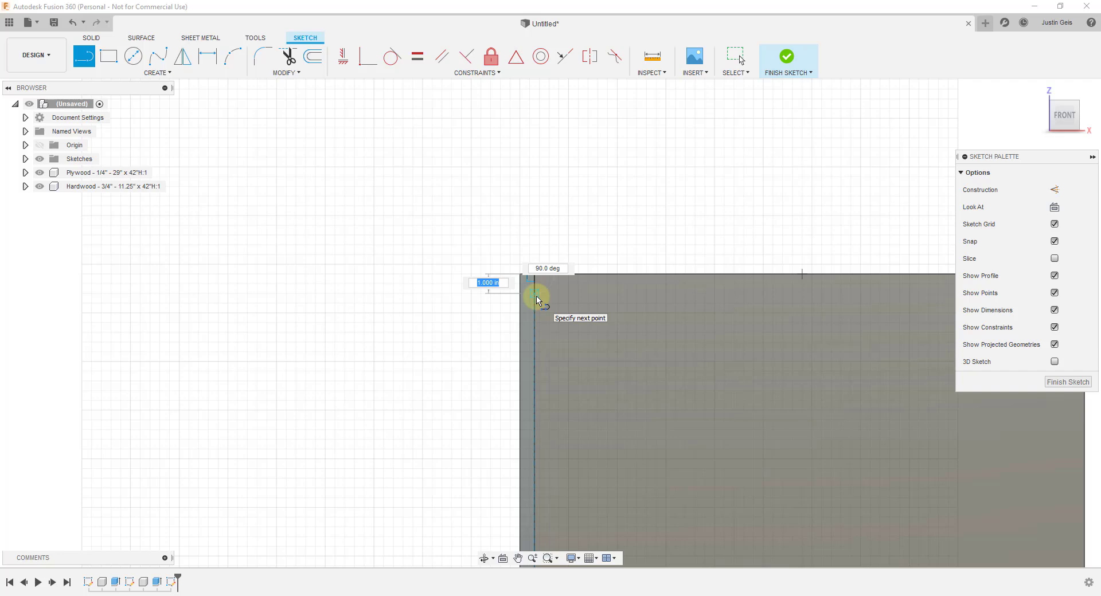
text(3/4)
key(Tab)
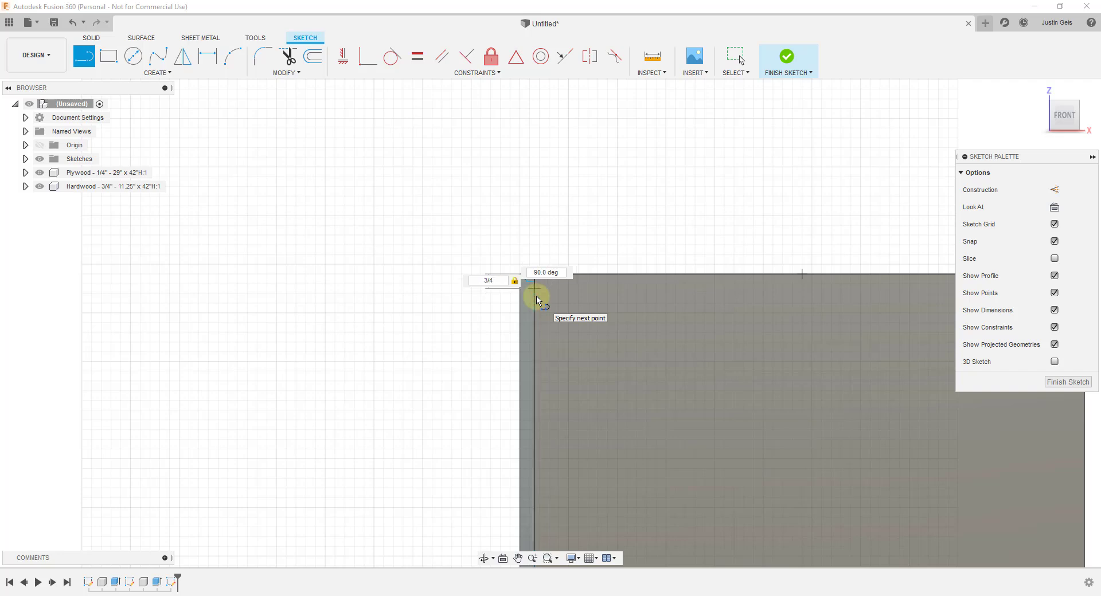
key(Return)
key(Escape)
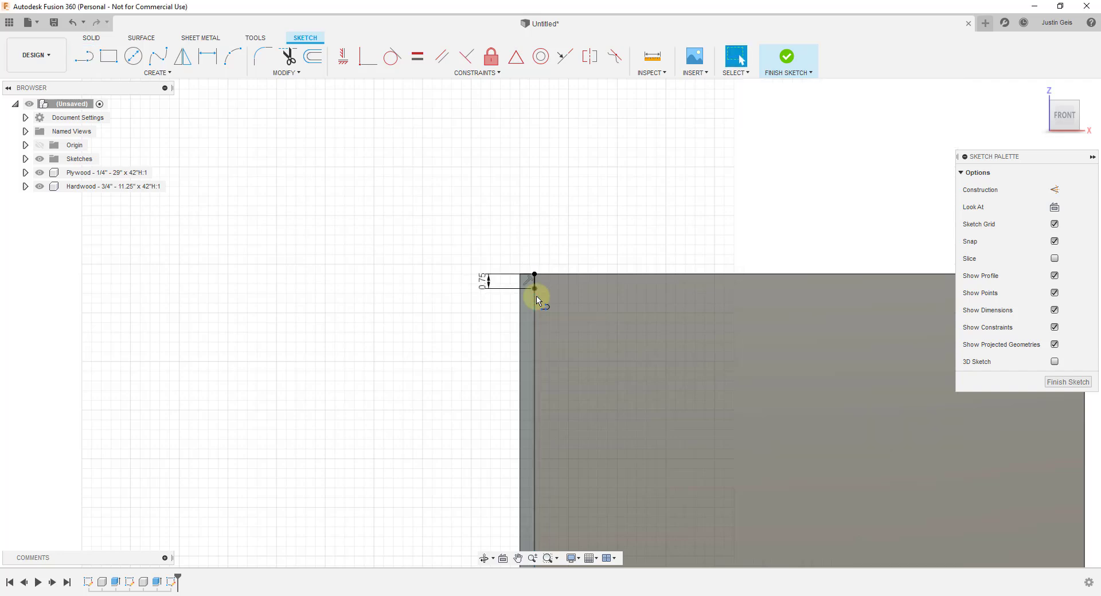
Draw a 3/8 in vertical line upward from the lower end of the 3/4 in line.
scroll(514, 278, up, 2)
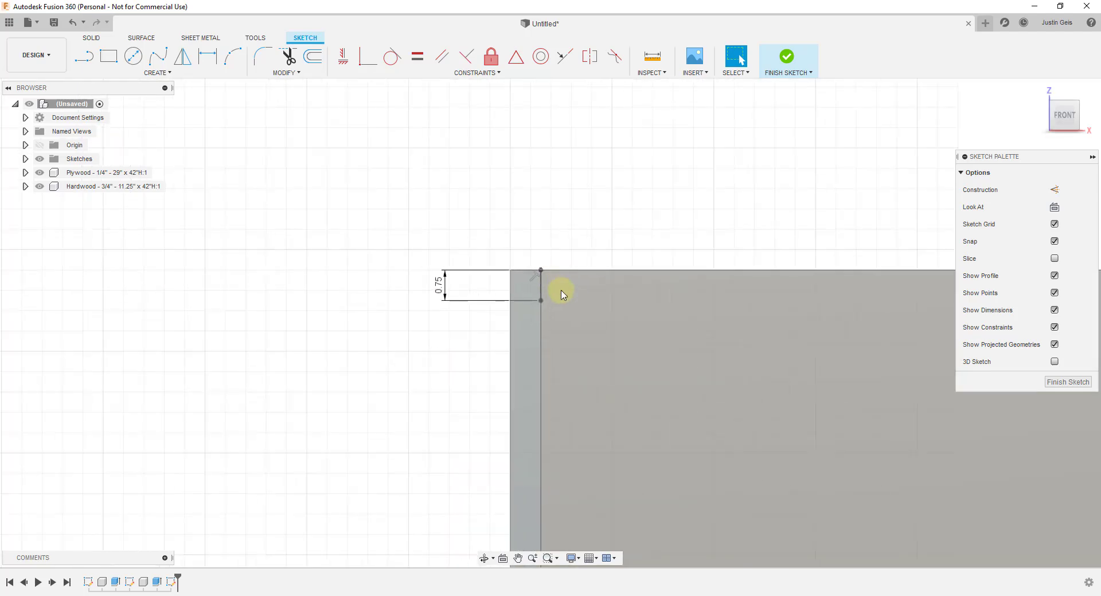
key(l)
scroll(550, 301, up, 1)
click(535, 299)
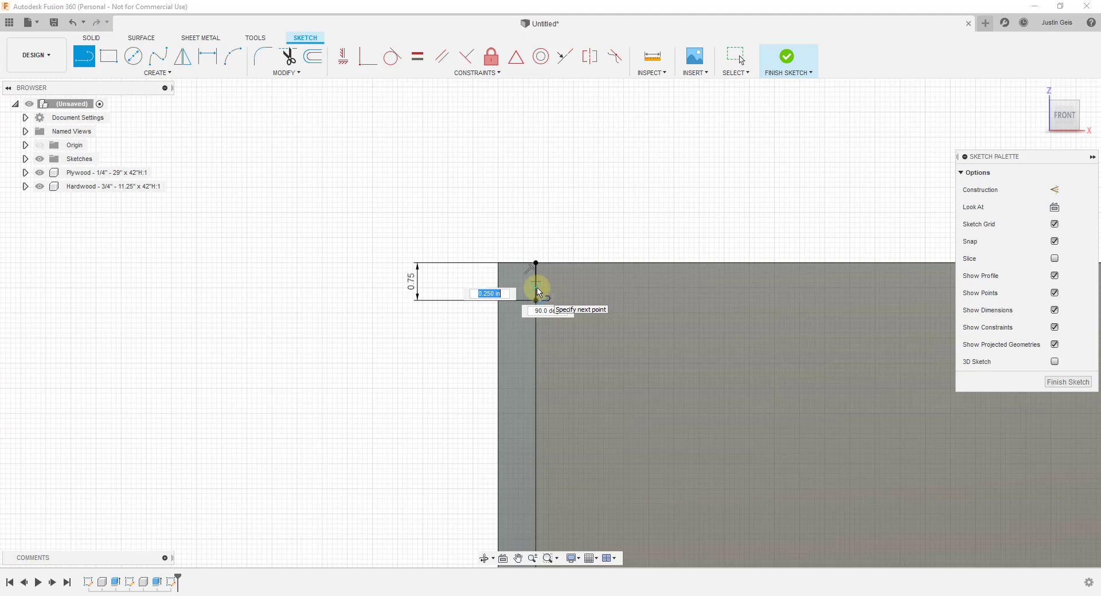
text(3/8)
key(Return)
key(Escape)
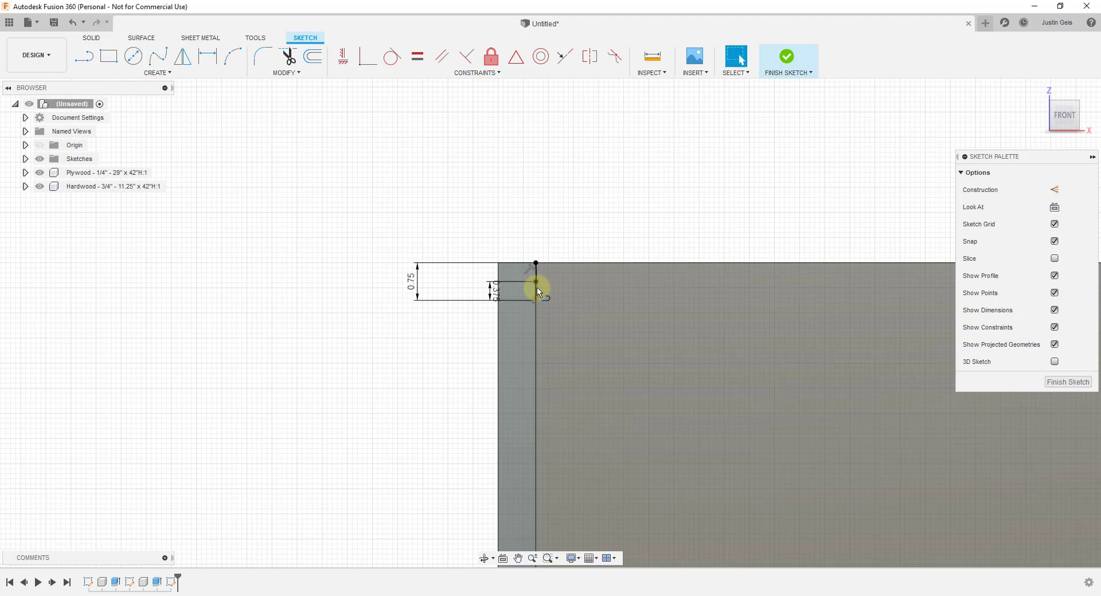
Draw a 0.25 in horizontal line from the upper end of the 3/8 in line into the hardwood panel's thickness.
key(l)
click(536, 282)
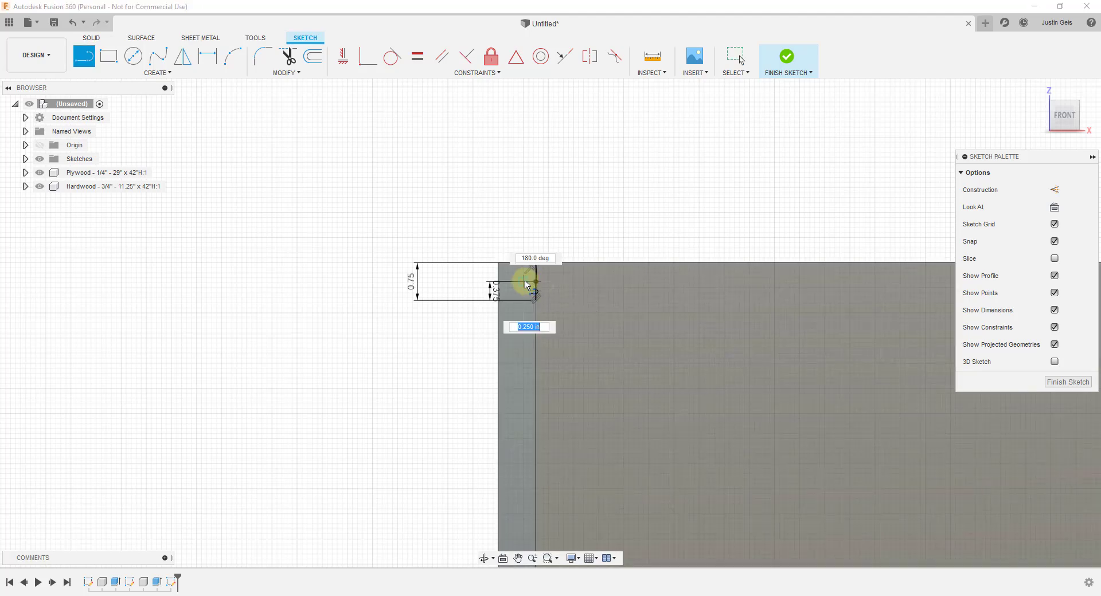
key(BackSpace)
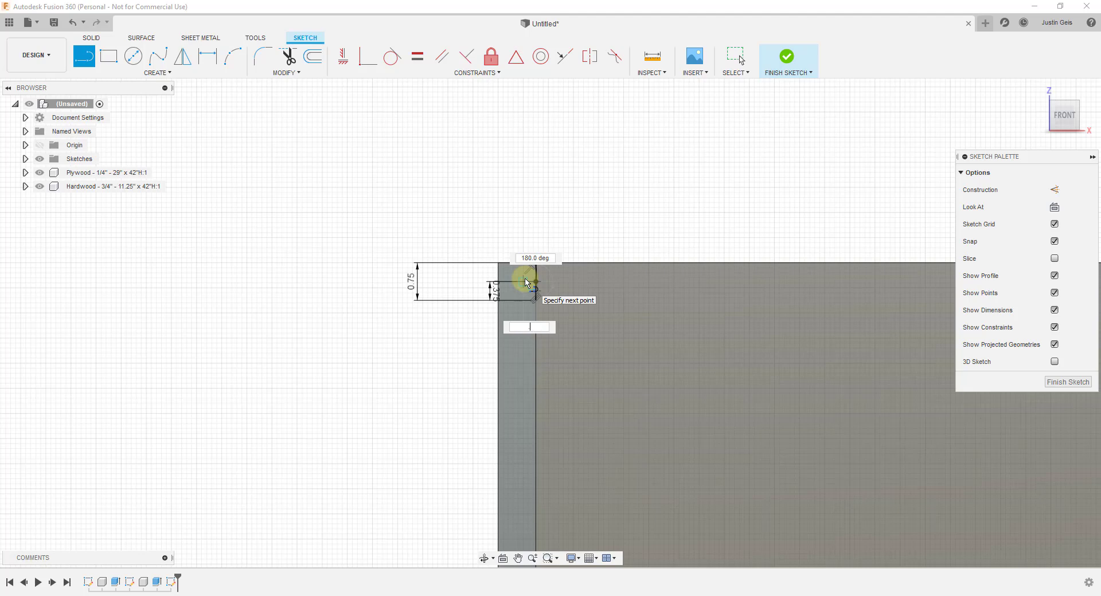
text(.25)
key(Return)
scroll(523, 281, up, 3)
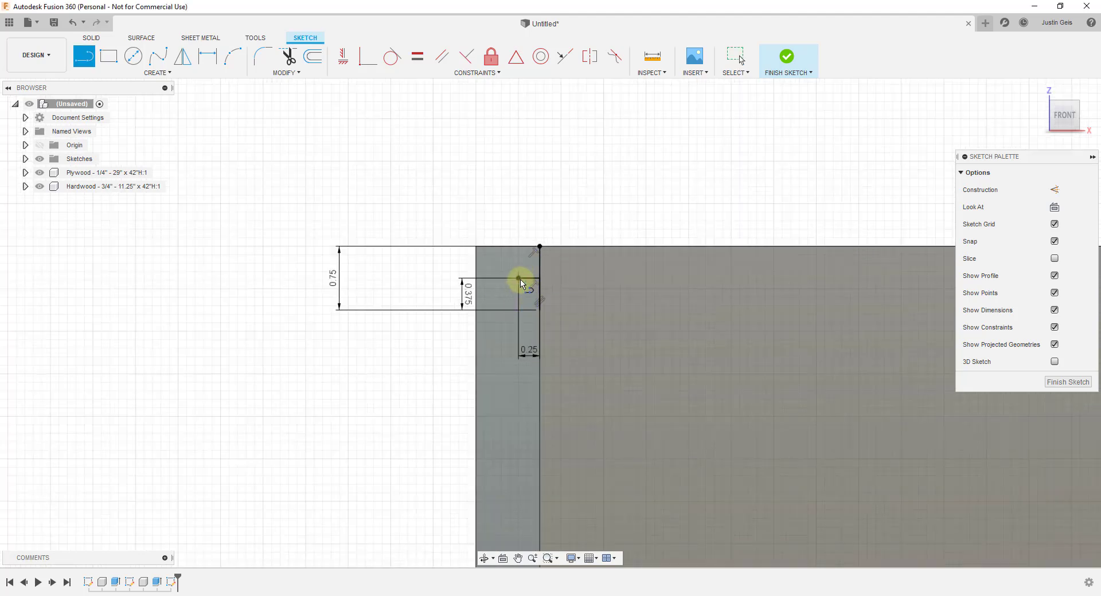
key(Escape)
Draw the groove rectangle from the 0.25 in line's free end to the 3/4 in line's lower end and finish the sketch.
key(r)
click(518, 279)
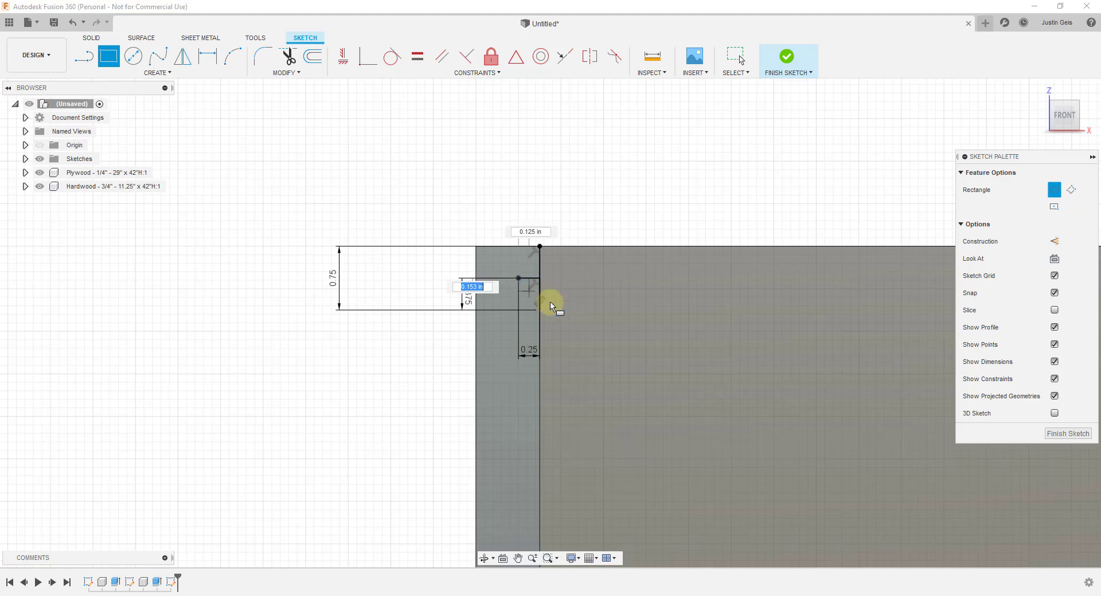
click(540, 312)
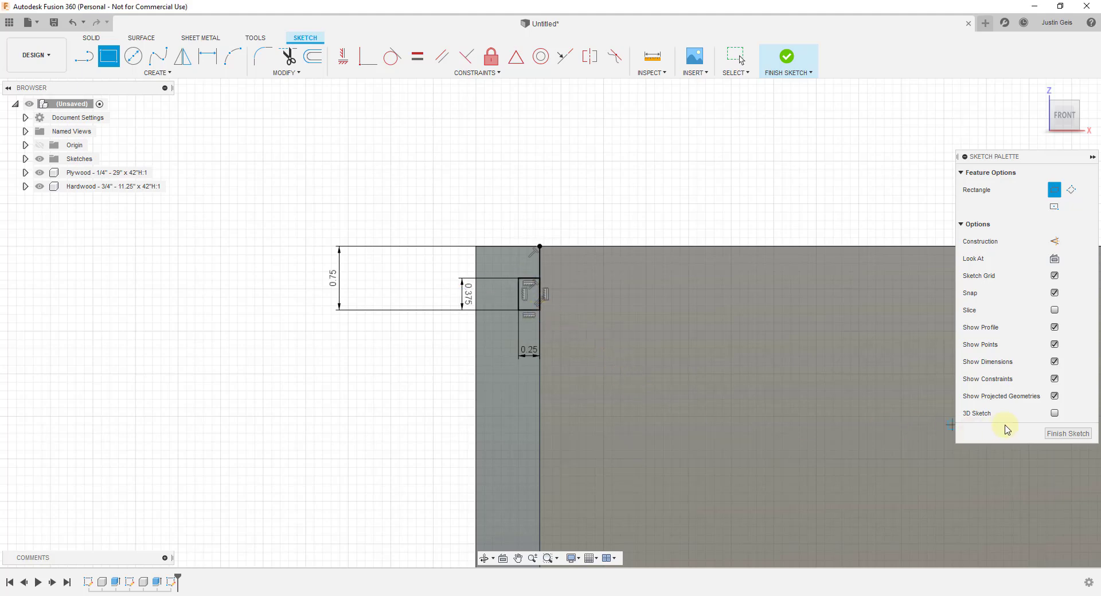
click(1067, 433)
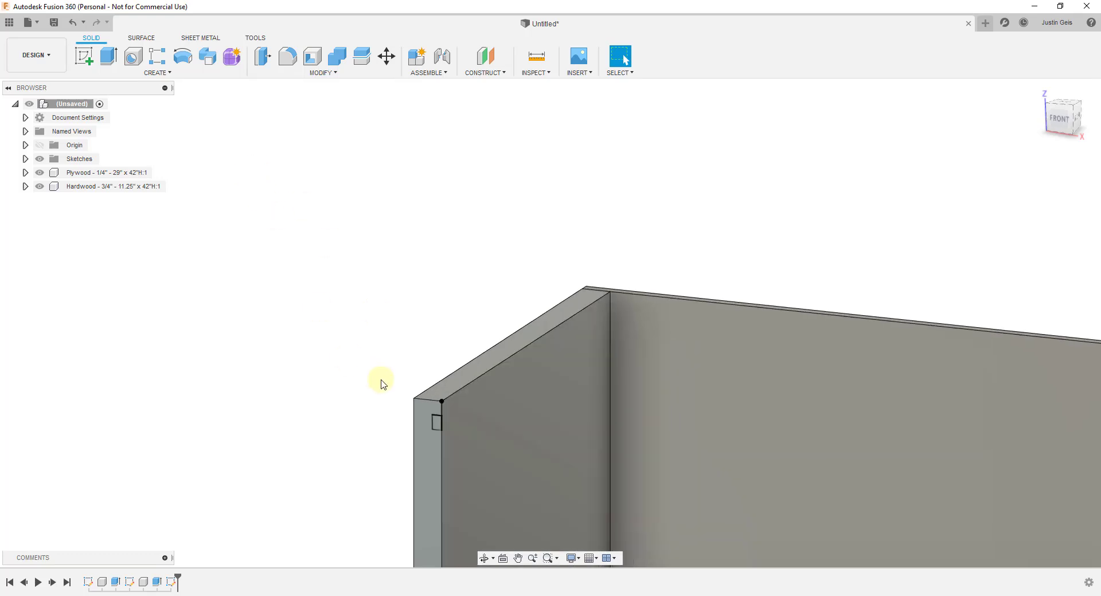
Extrude the small rectangle -11.25 in as a cut to form a groove along the hardwood panel's inner face.
key(e)
click(437, 427)
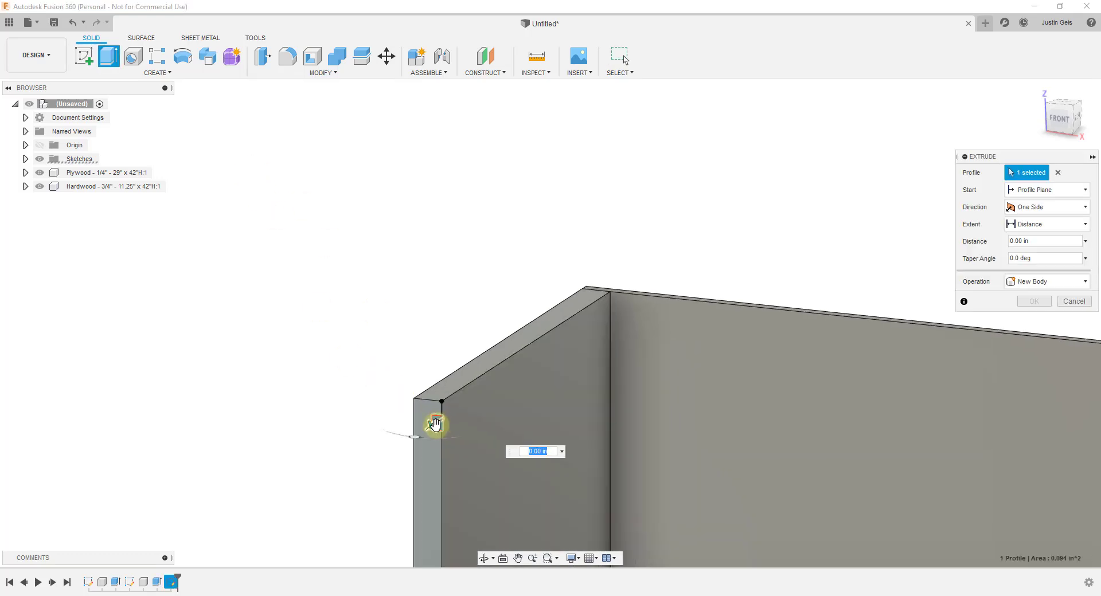
drag(432, 424, 602, 308)
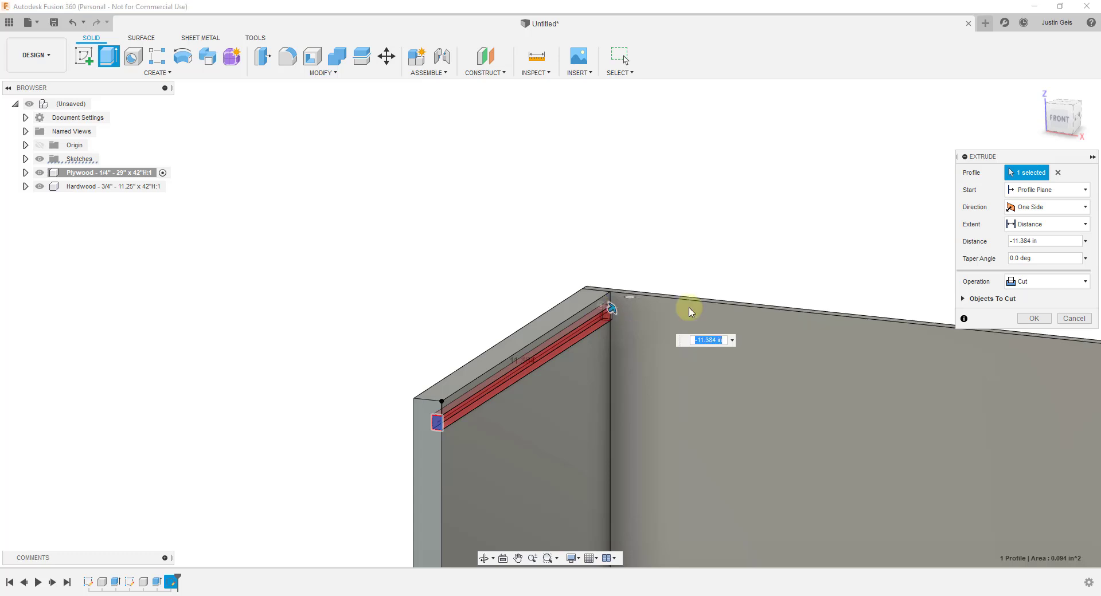
click(1054, 246)
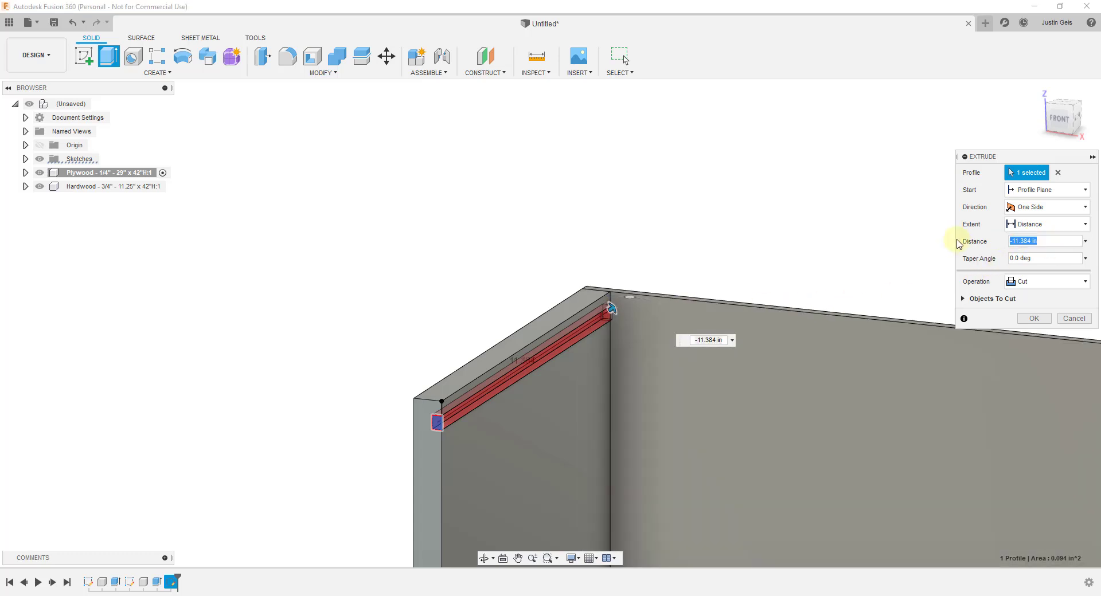
text(-11.25)
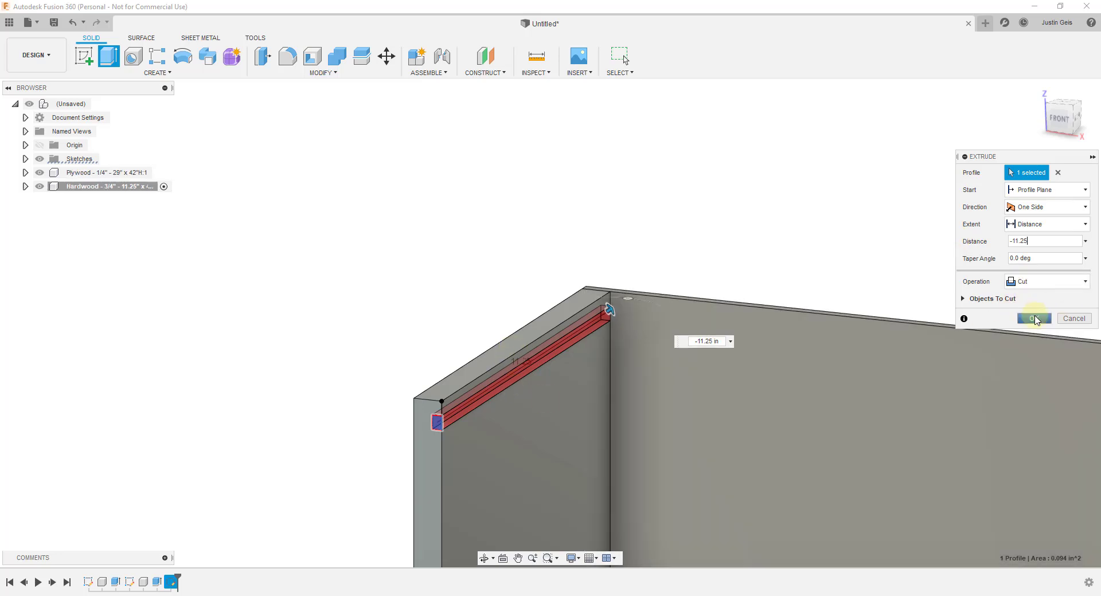
click(1034, 319)
Make the groove sketch, Sketch3, visible and open it for editing.
scroll(742, 206, down, 5)
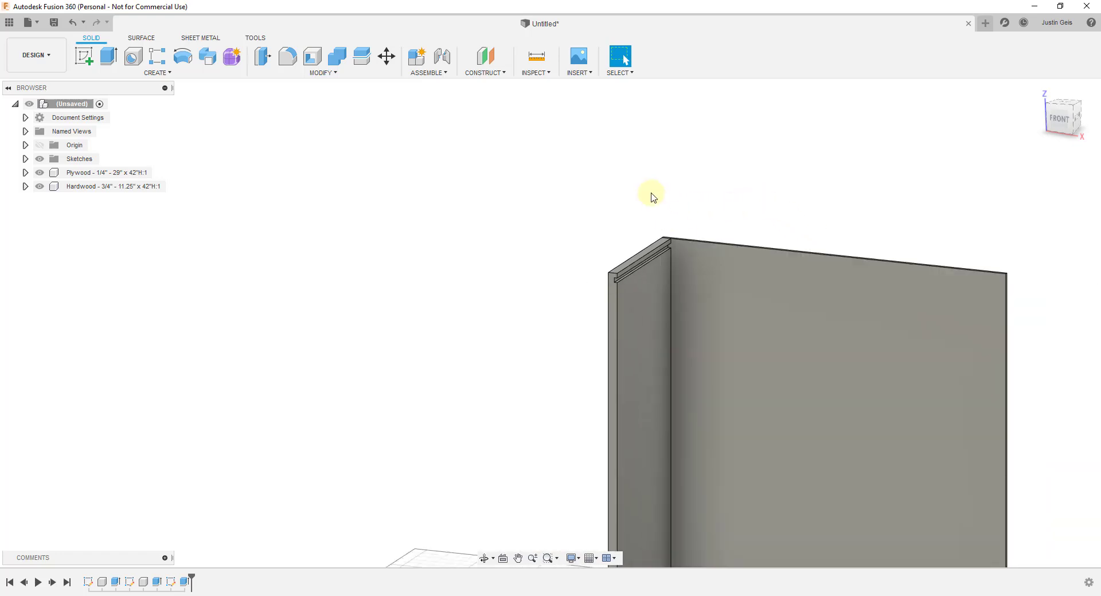
scroll(734, 351, down, 2)
scroll(696, 394, up, 2)
scroll(597, 167, up, 3)
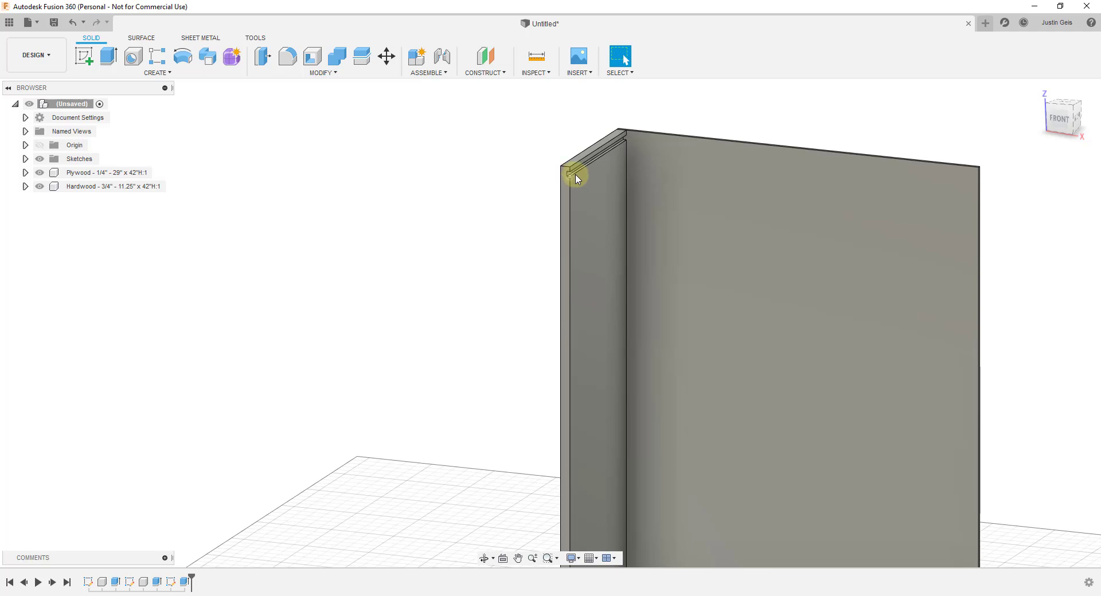
scroll(688, 166, down, 4)
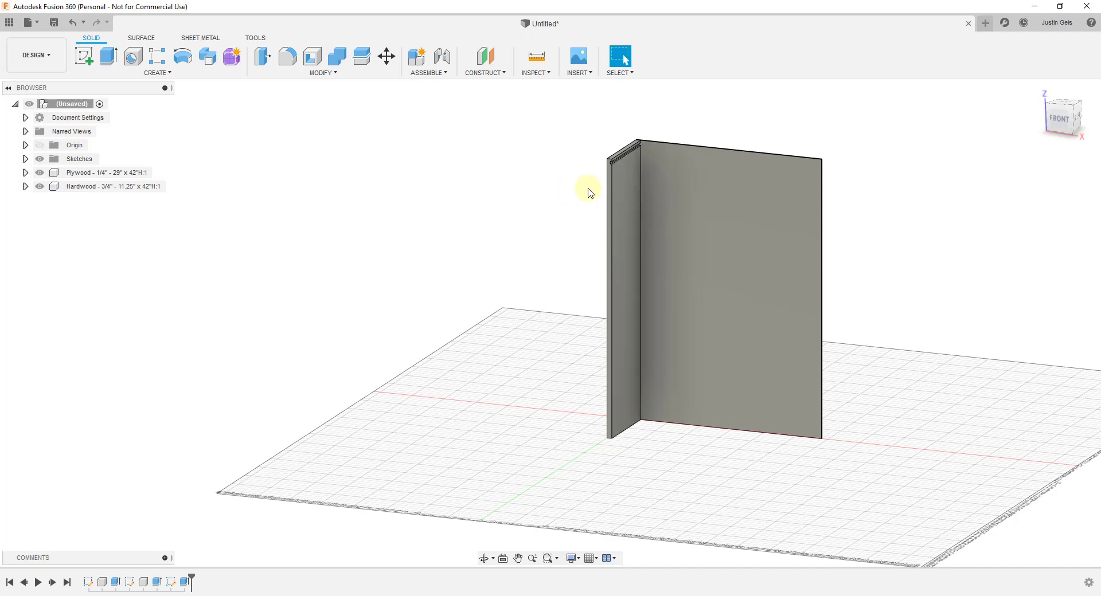
scroll(613, 194, up, 5)
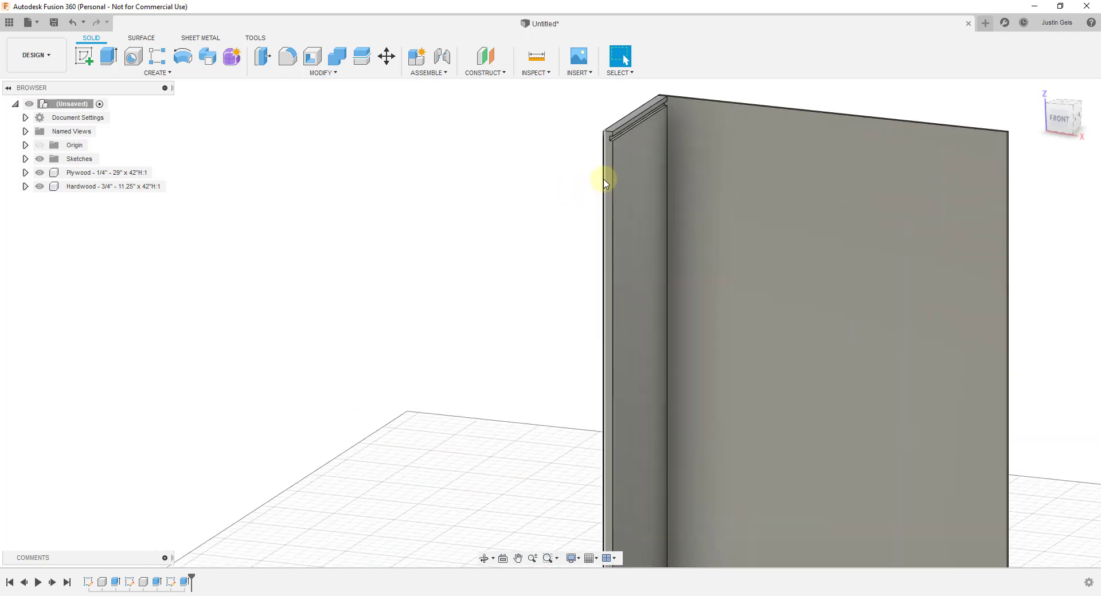
click(25, 159)
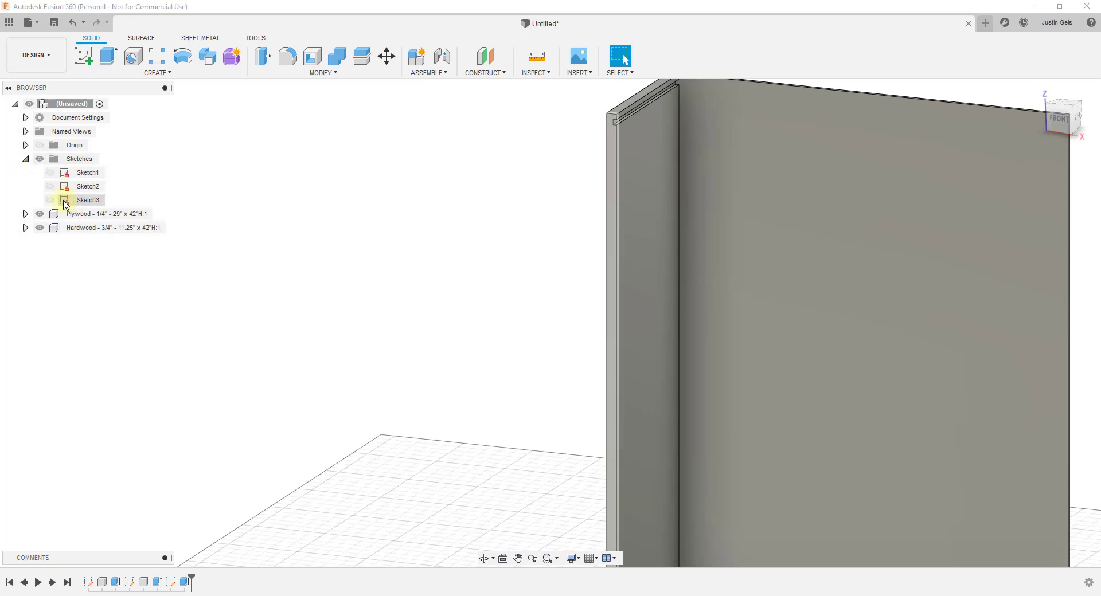
click(50, 200)
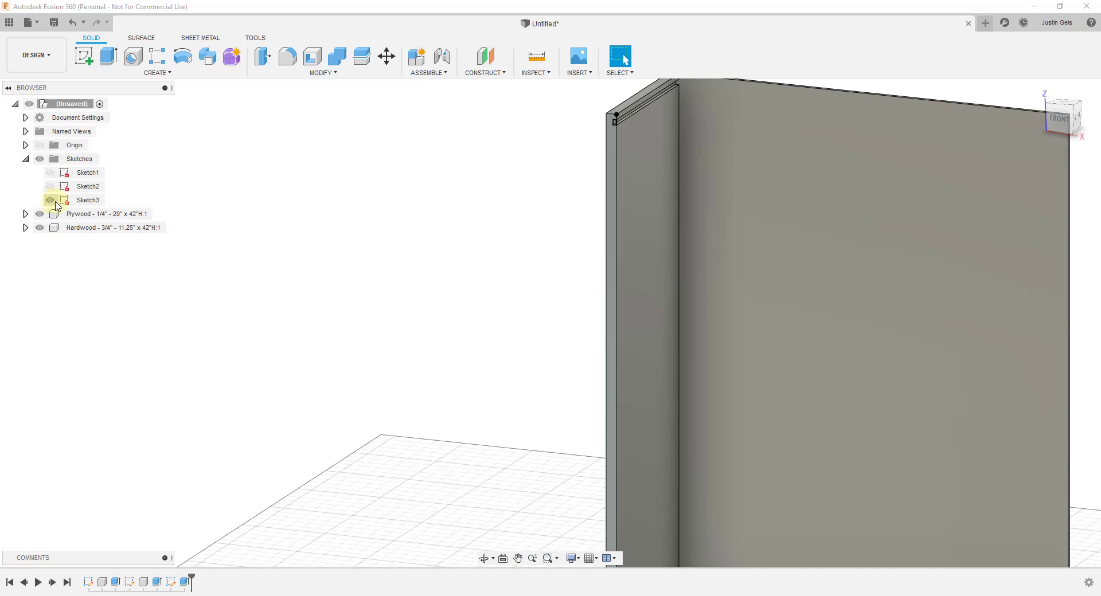
right_click(83, 202)
click(119, 237)
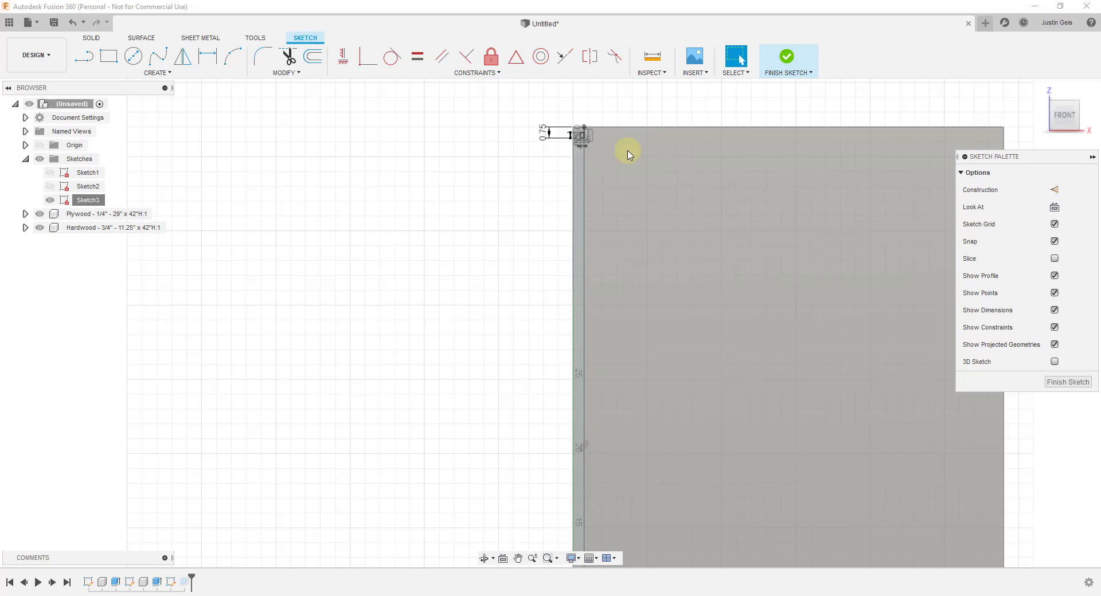
Draw a 15 in vertical line down the hardwood panel's inner edge from its upper corner.
scroll(614, 238, up, 2)
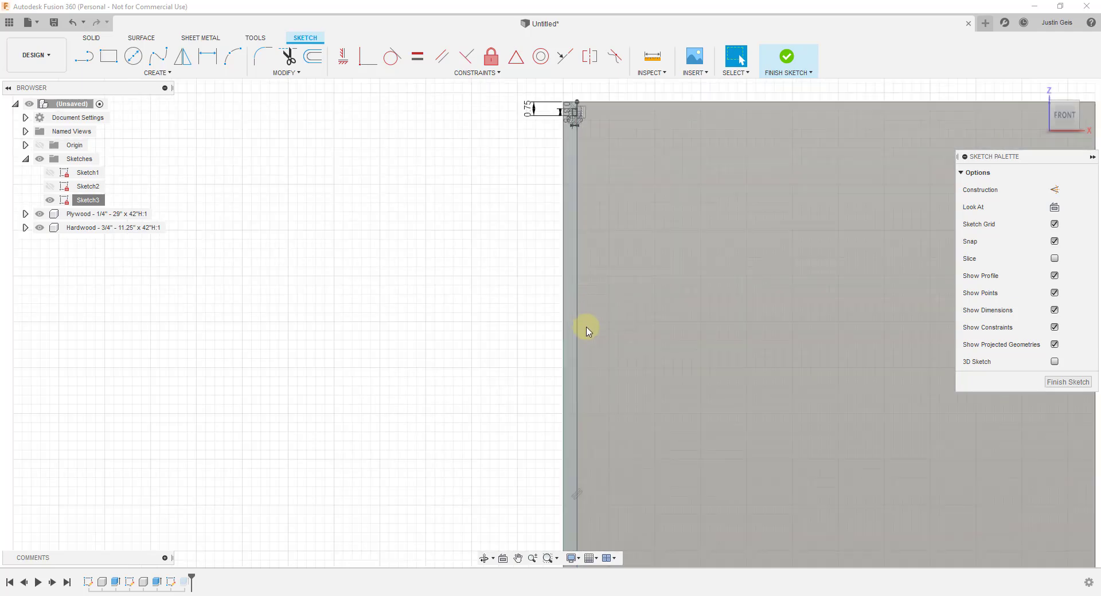
scroll(576, 108, up, 3)
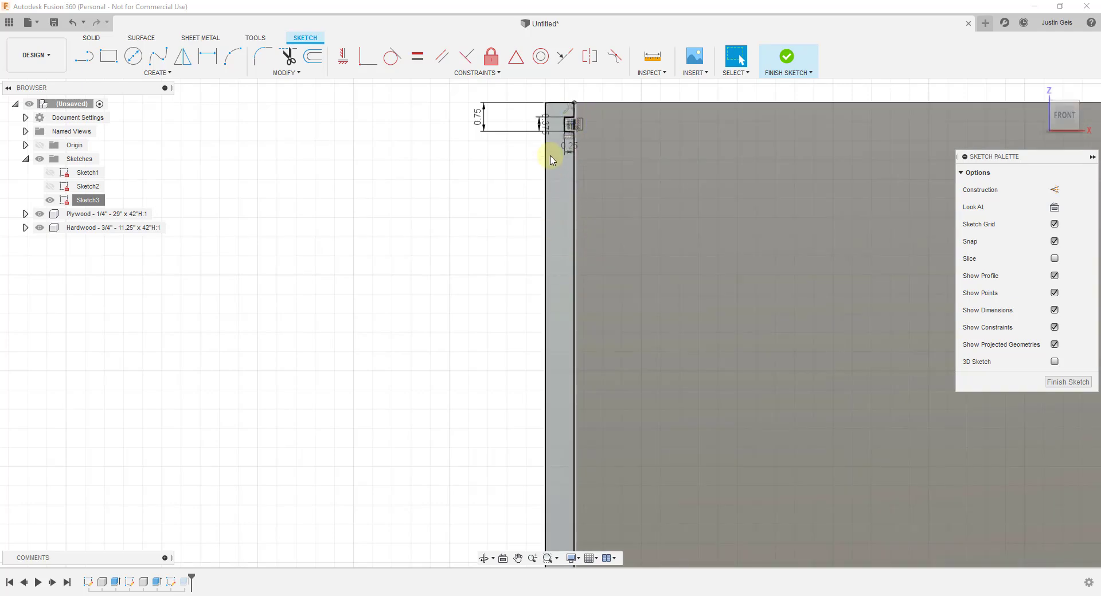
scroll(573, 310, down, 3)
scroll(531, 278, up, 3)
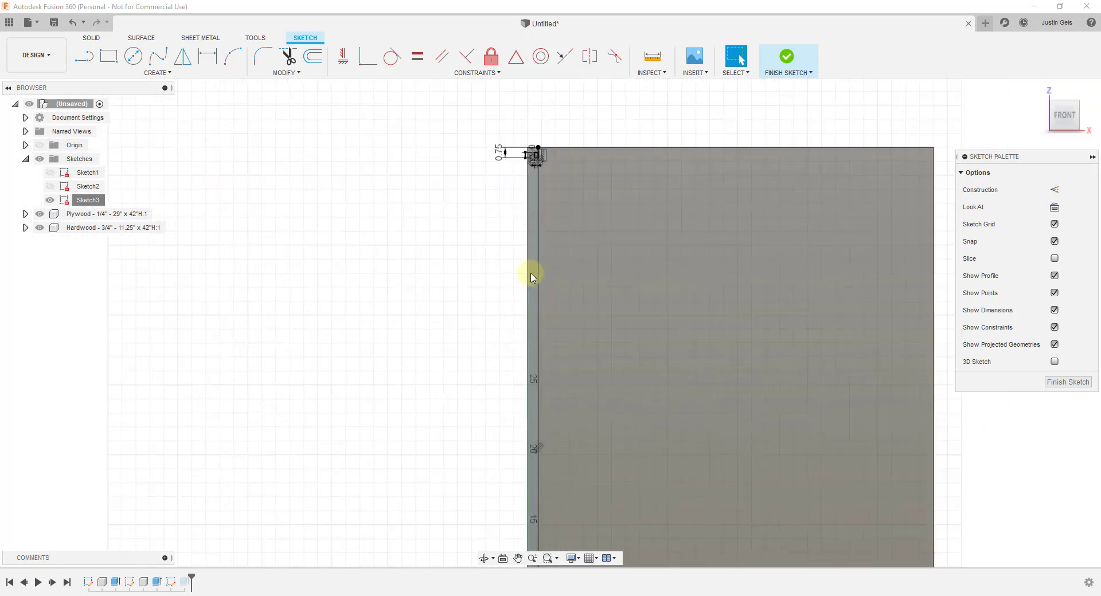
key(l)
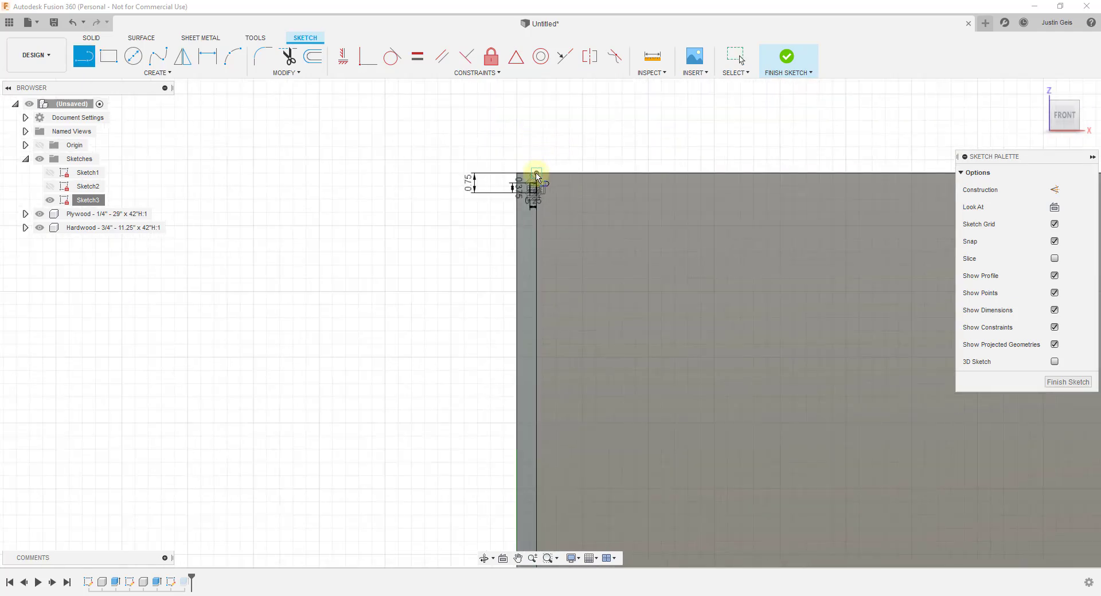
click(536, 172)
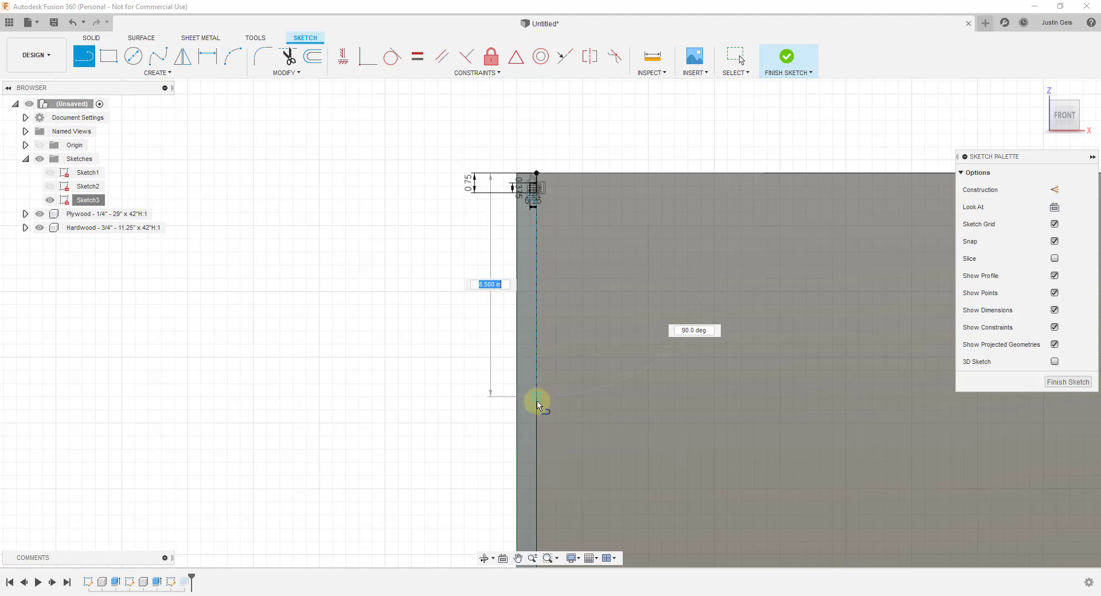
text(15)
key(Return)
key(Escape)
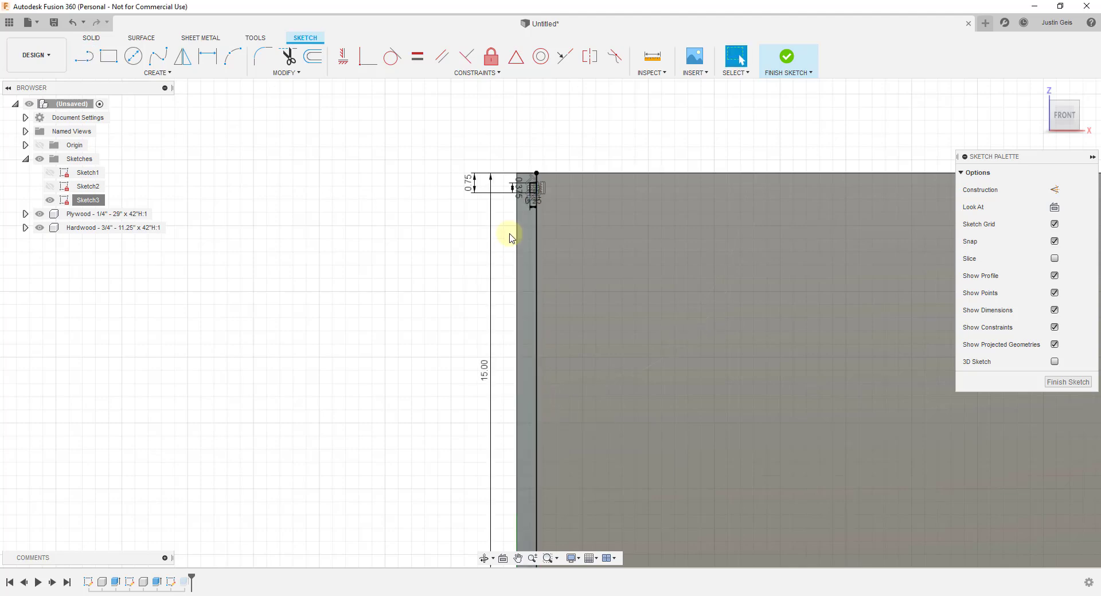
Draw a 0.25 in horizontal line from the 15 in line's lower end into the hardwood panel's thickness.
scroll(496, 230, down, 3)
scroll(511, 339, up, 3)
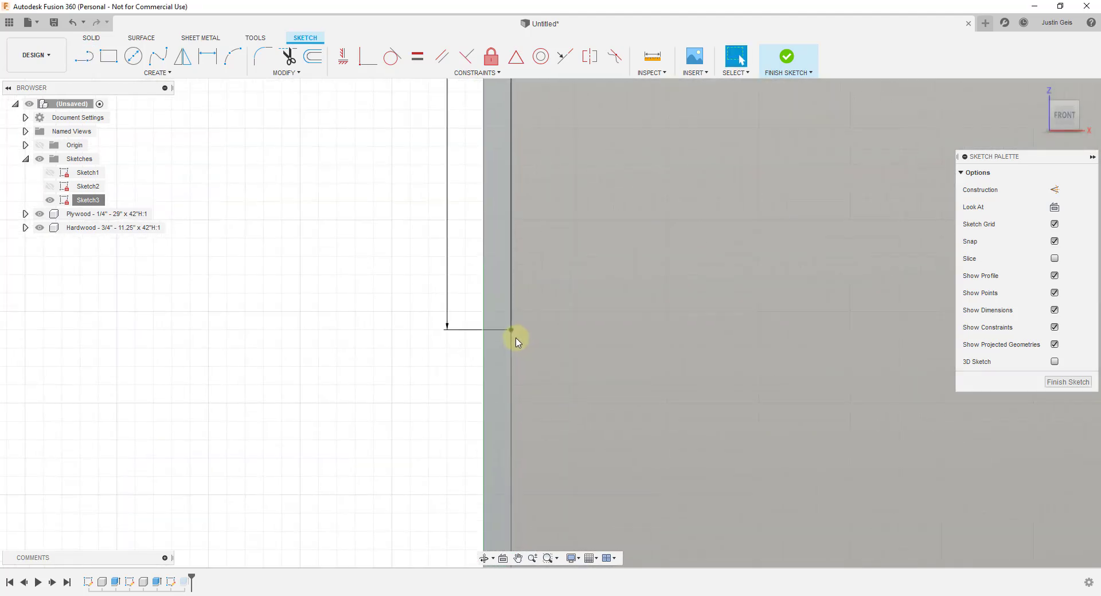
key(l)
click(514, 331)
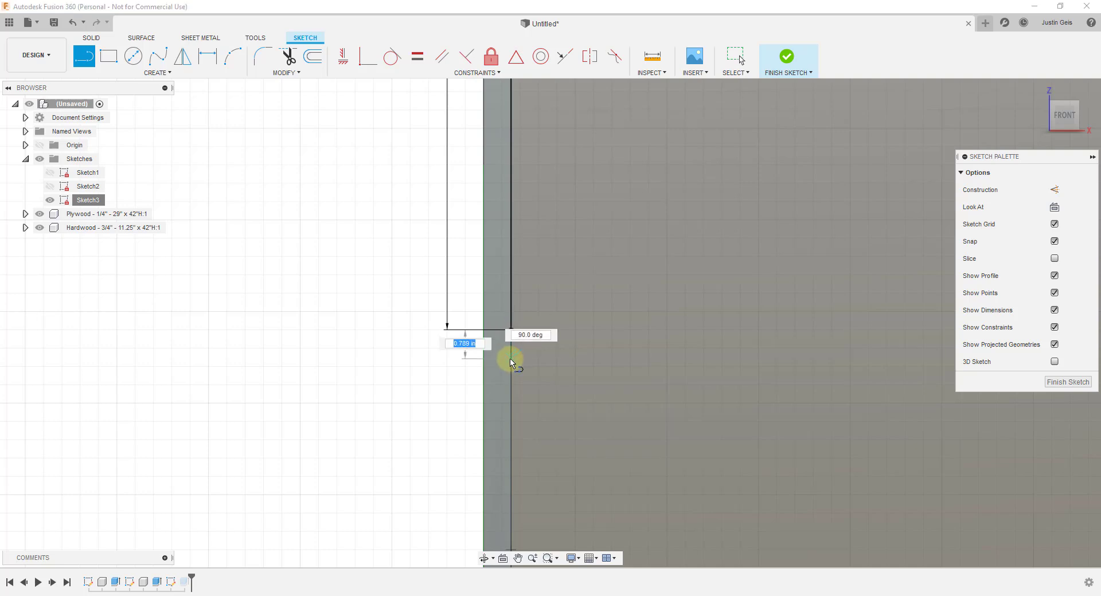
key(BackSpace)
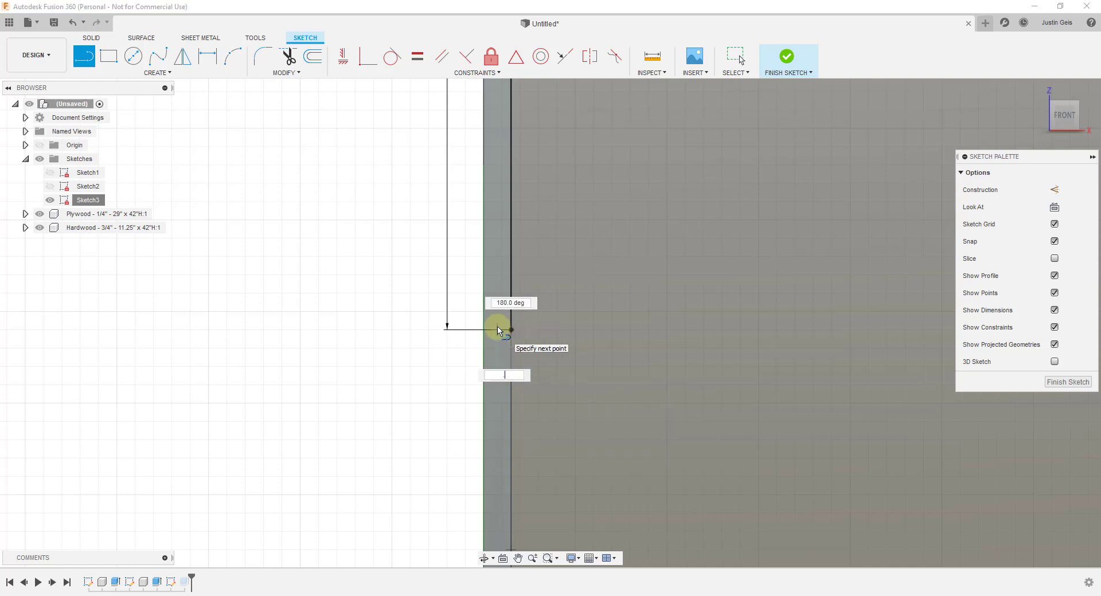
key(Tab)
key(Return)
key(Escape)
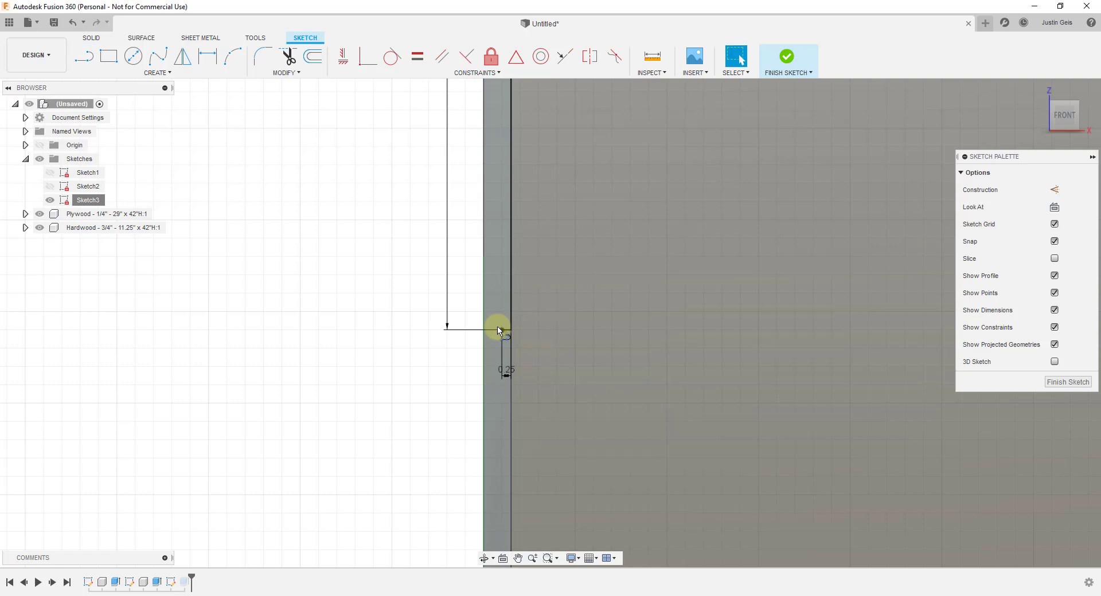
Draw a 3/8 in line down from the 0.25 in line's free end, close the groove rectangle to the inner edge and finish the sketch.
key(l)
click(502, 331)
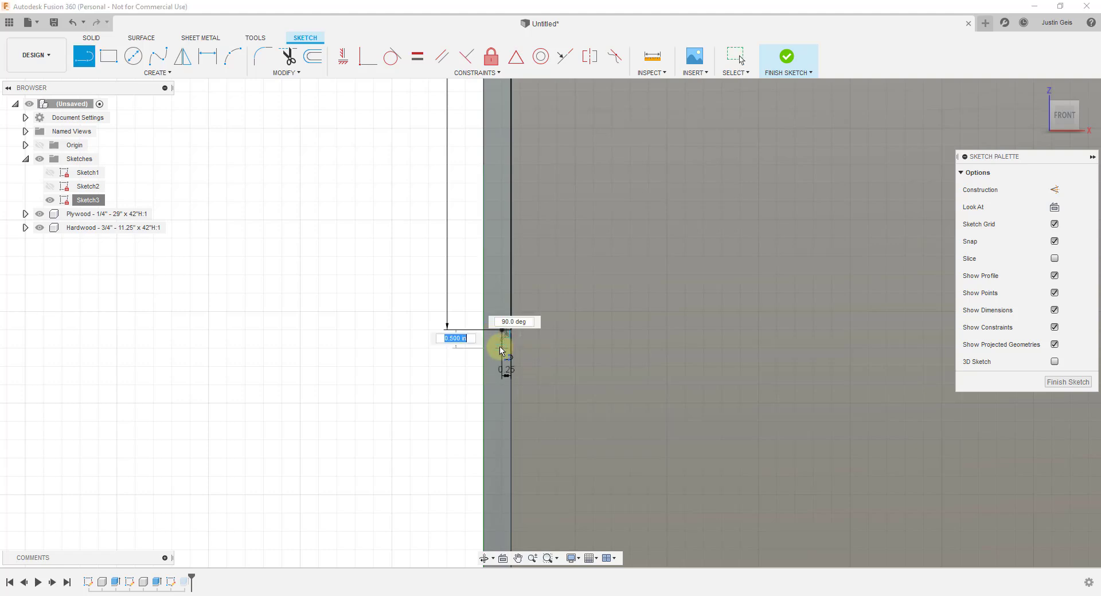
text(3/8)
key(Return)
key(Escape)
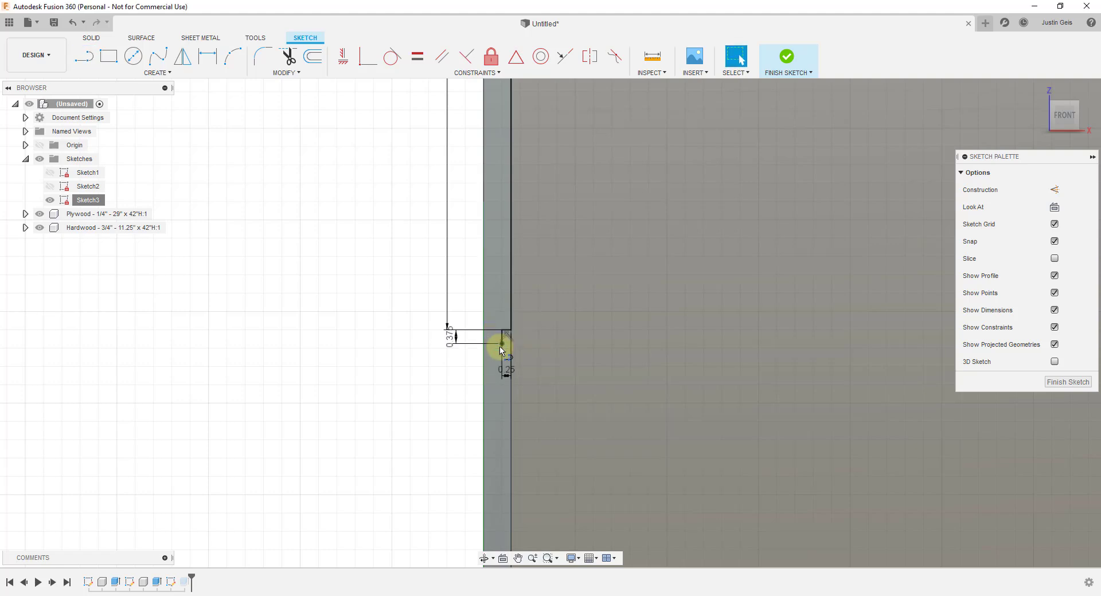
scroll(502, 347, up, 3)
key(l)
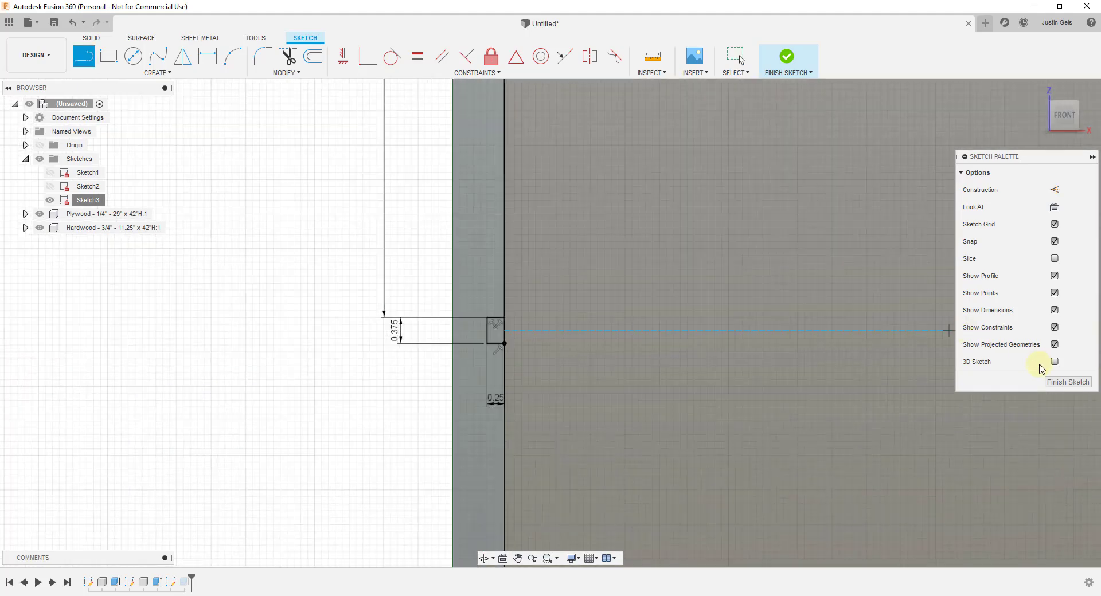
click(1056, 382)
Extrude the new small rectangle -11.25 in as a cut to form the middle groove in the hardwood panel.
scroll(568, 381, up, 3)
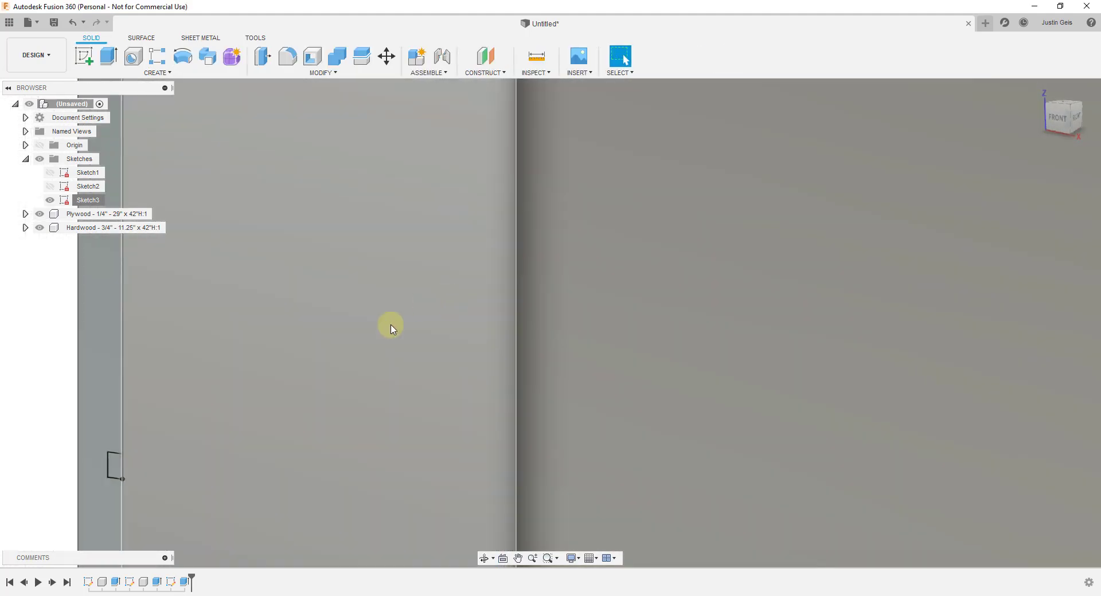
click(109, 56)
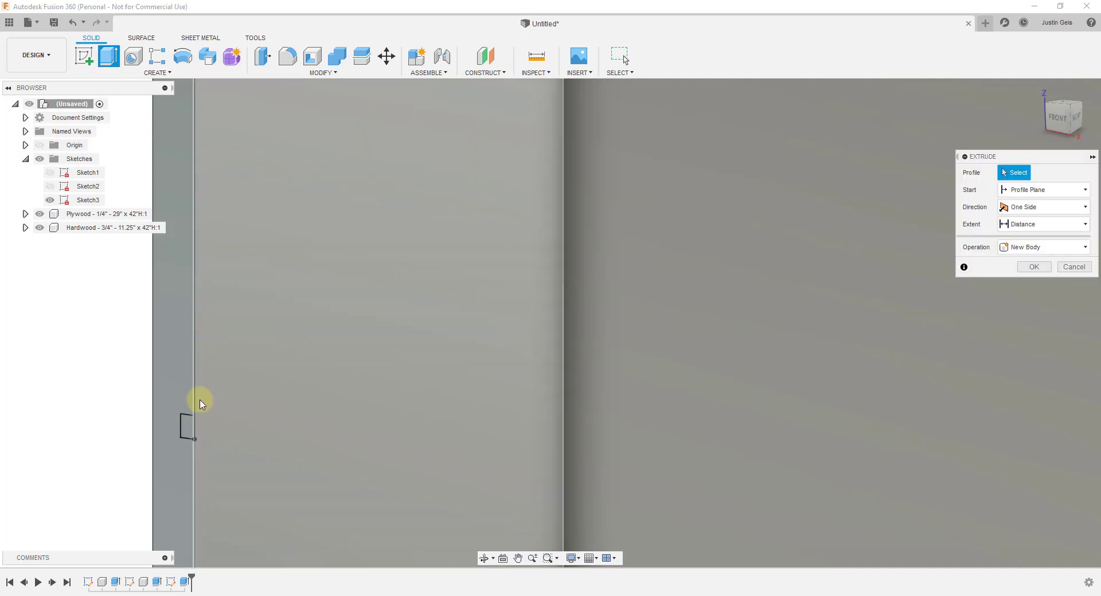
click(184, 433)
drag(181, 425, 295, 384)
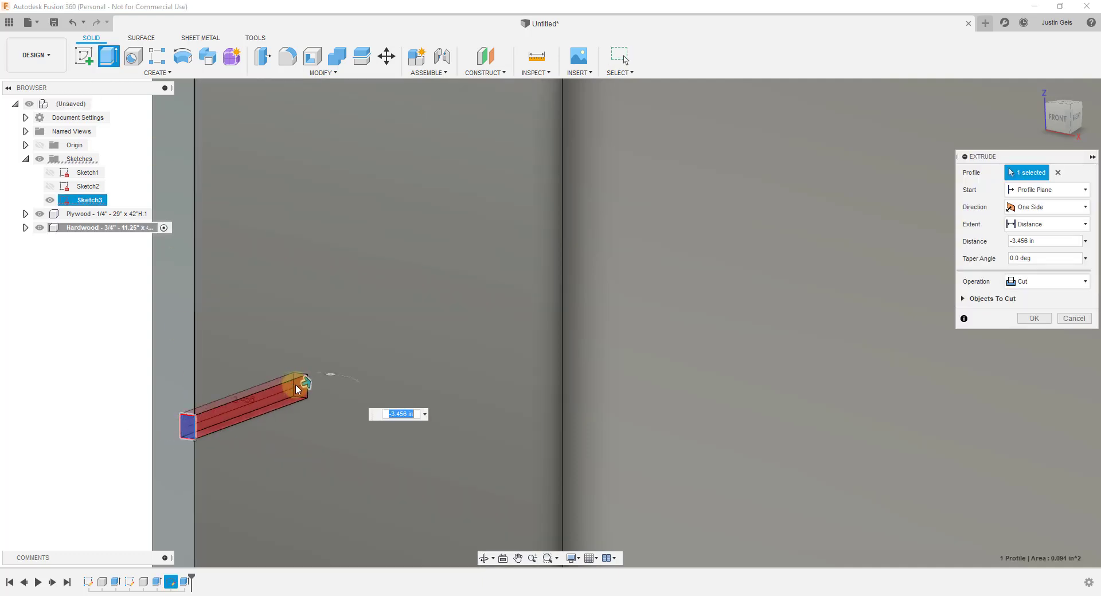
text(-11)
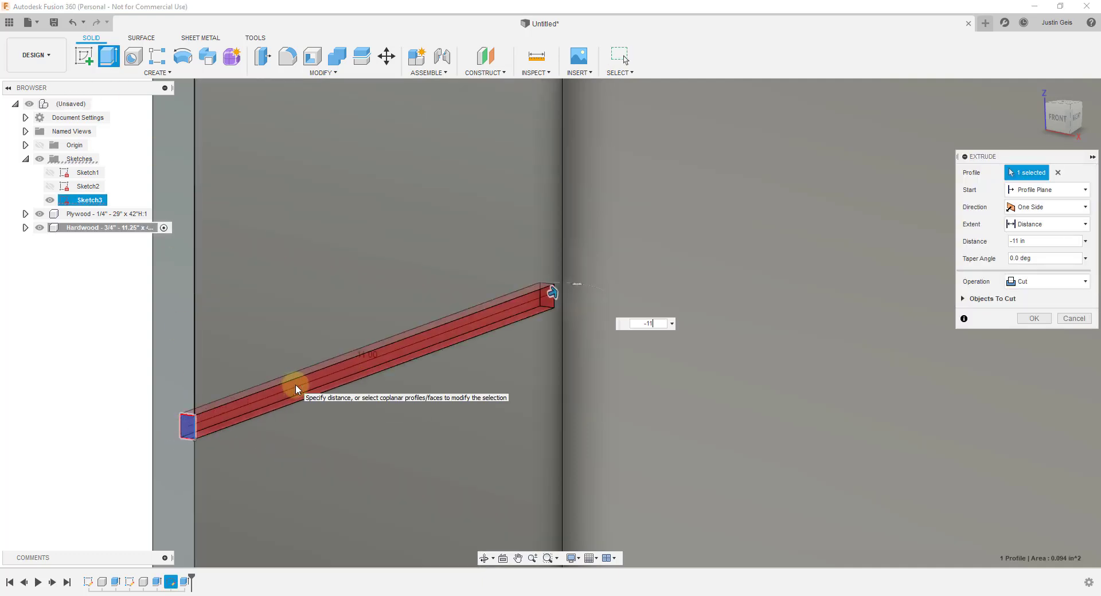
text(.25)
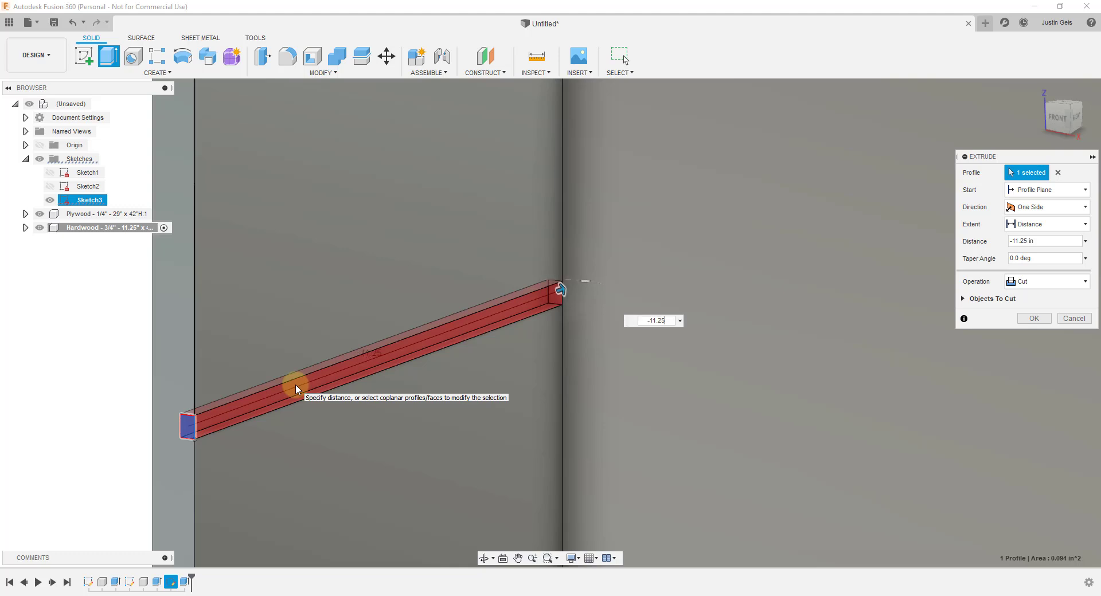
key(Return)
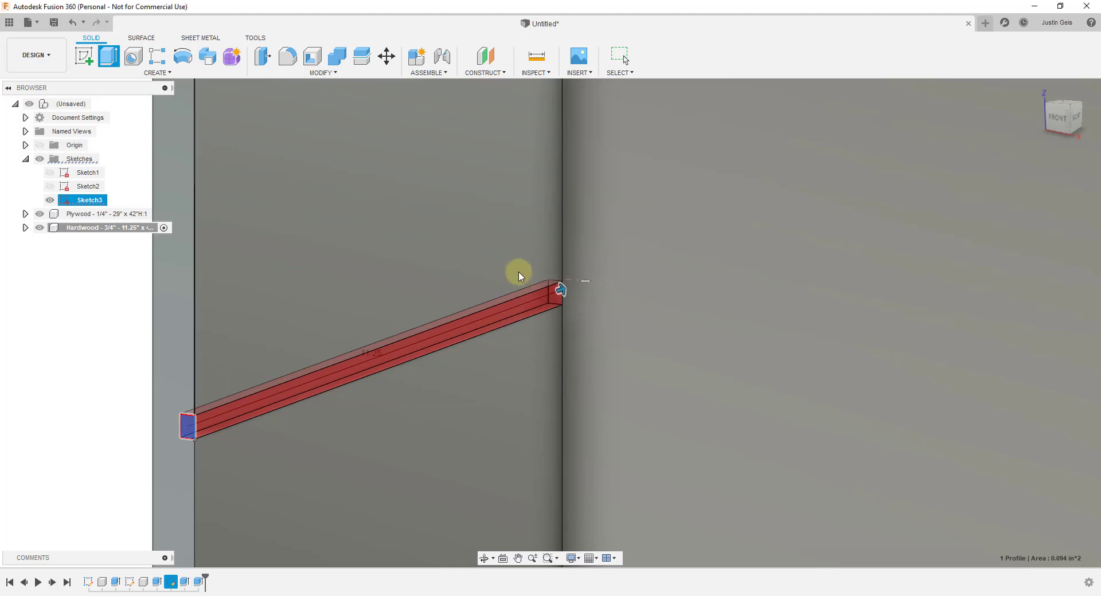
Reopen the groove sketch, Sketch3, for editing.
scroll(418, 310, down, 3)
scroll(418, 297, up, 3)
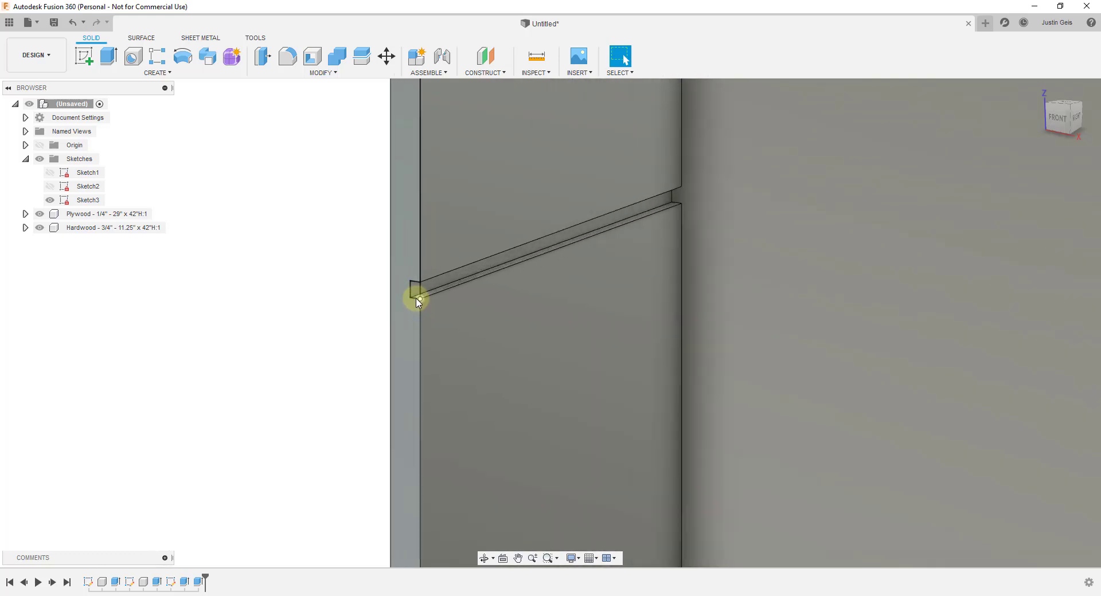
scroll(418, 291, down, 2)
scroll(419, 294, up, 4)
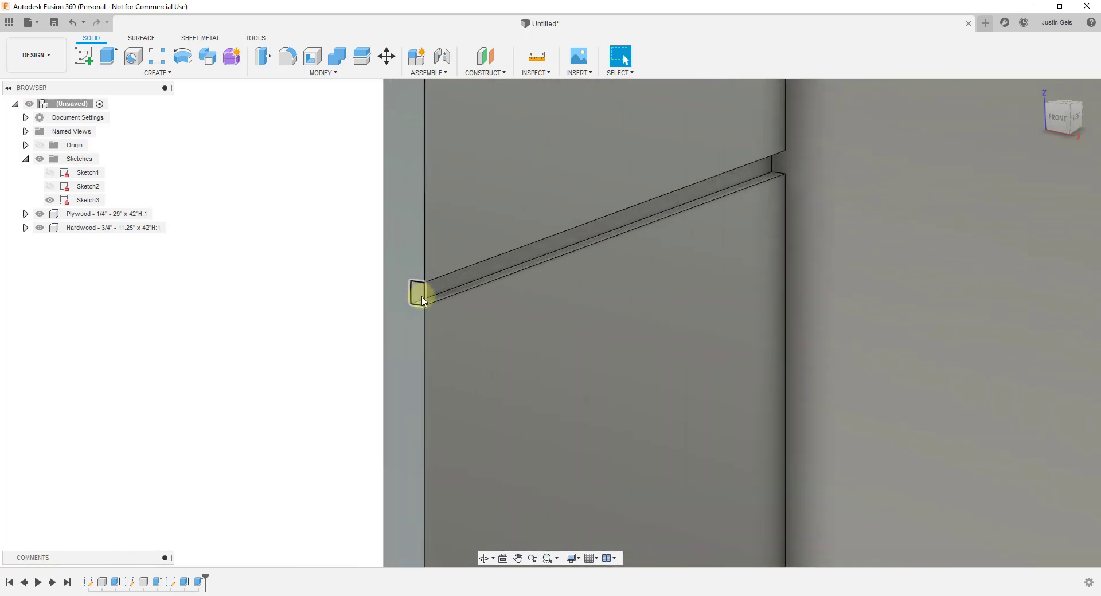
scroll(420, 297, up, 2)
right_click(422, 299)
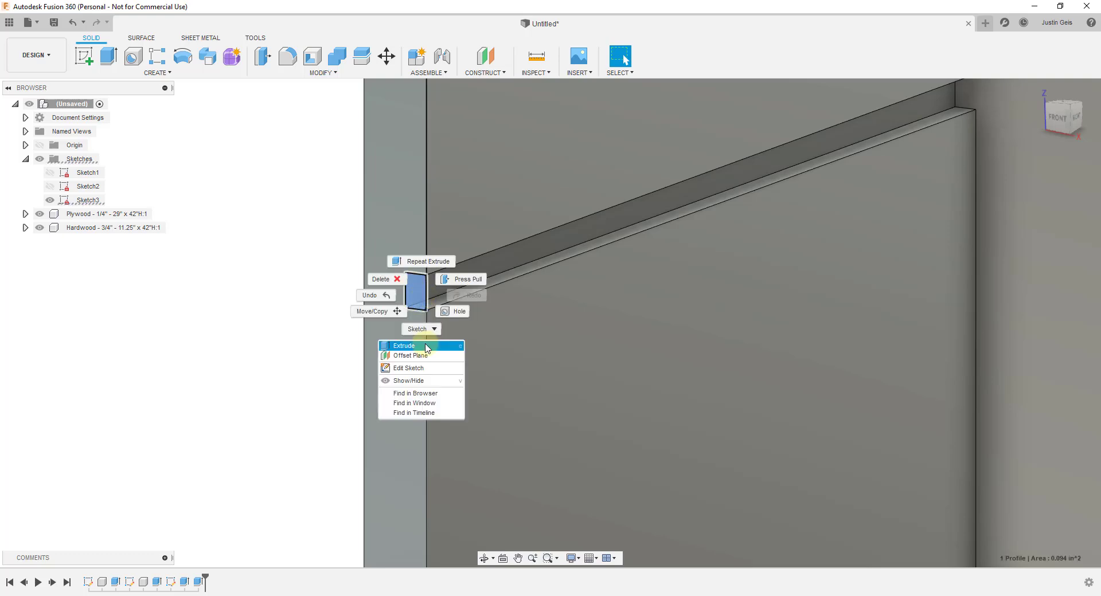
click(89, 201)
right_click(88, 200)
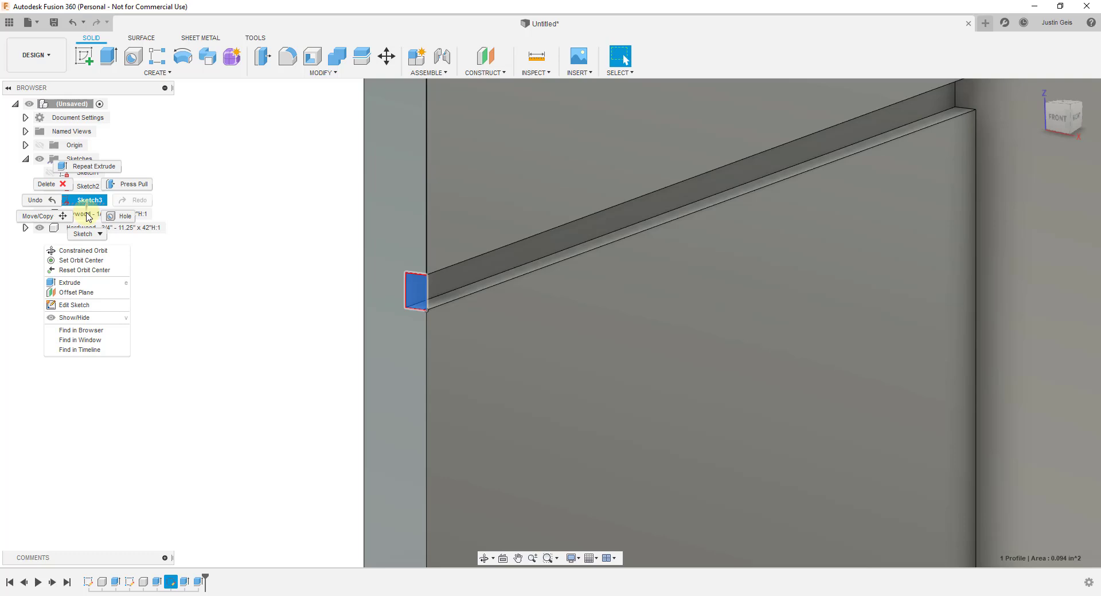
click(195, 215)
right_click(90, 202)
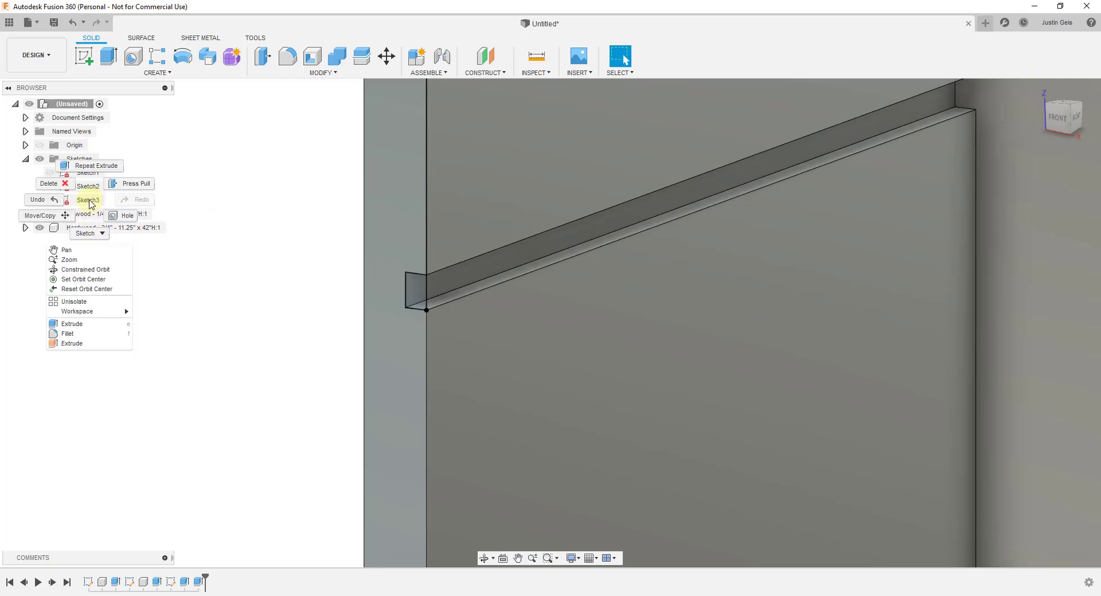
click(90, 203)
click(89, 202)
right_click(82, 203)
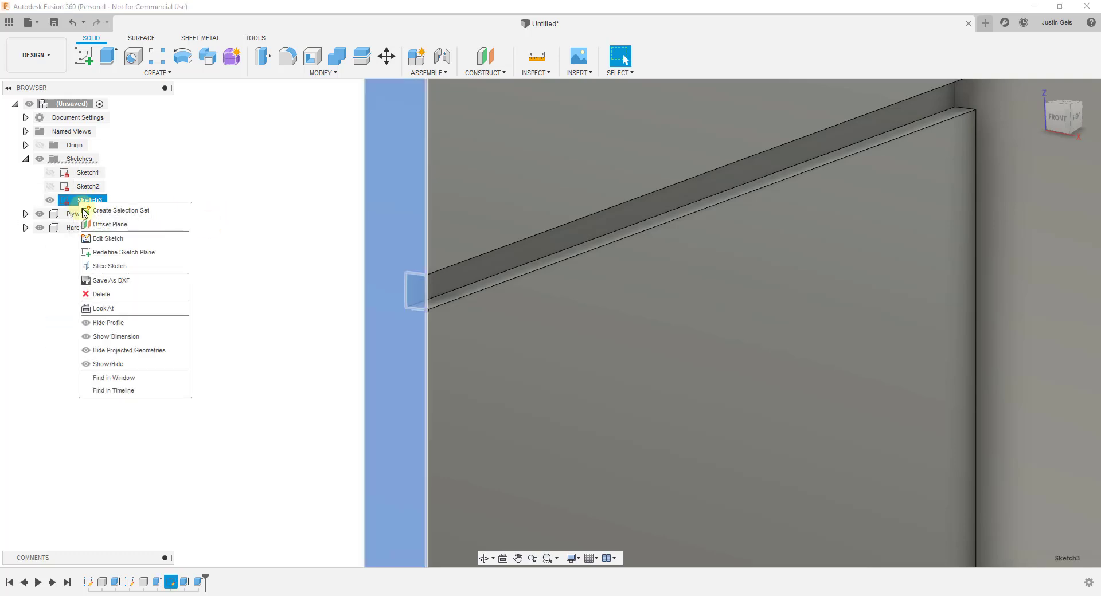
click(98, 239)
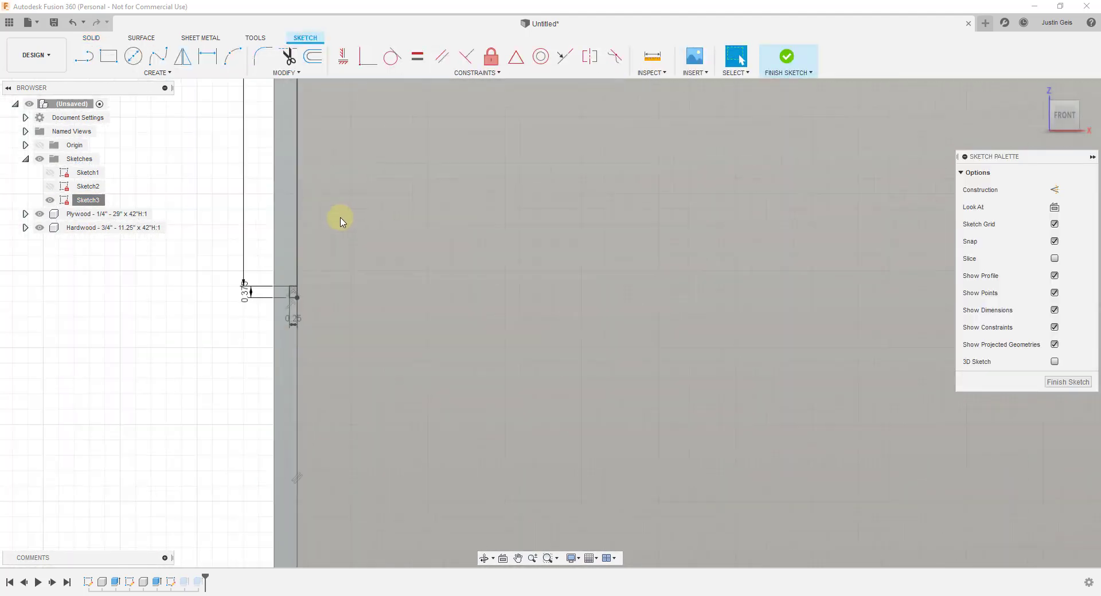
Draw a 3/8 in vertical line up the hardwood panel's inner edge from its lower corner.
scroll(338, 459, down, 5)
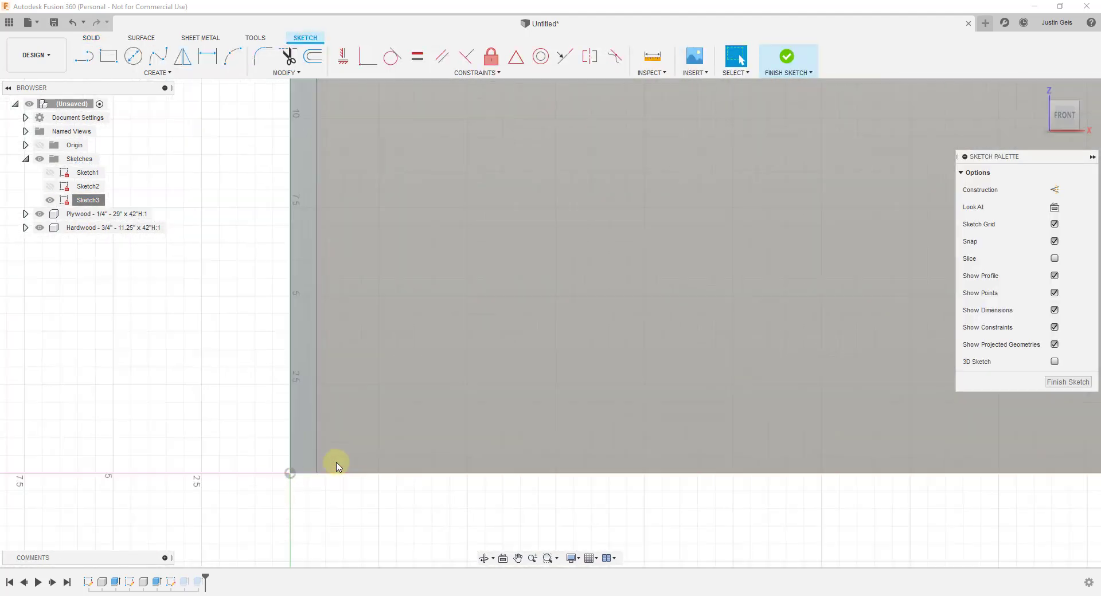
key(l)
scroll(326, 474, up, 2)
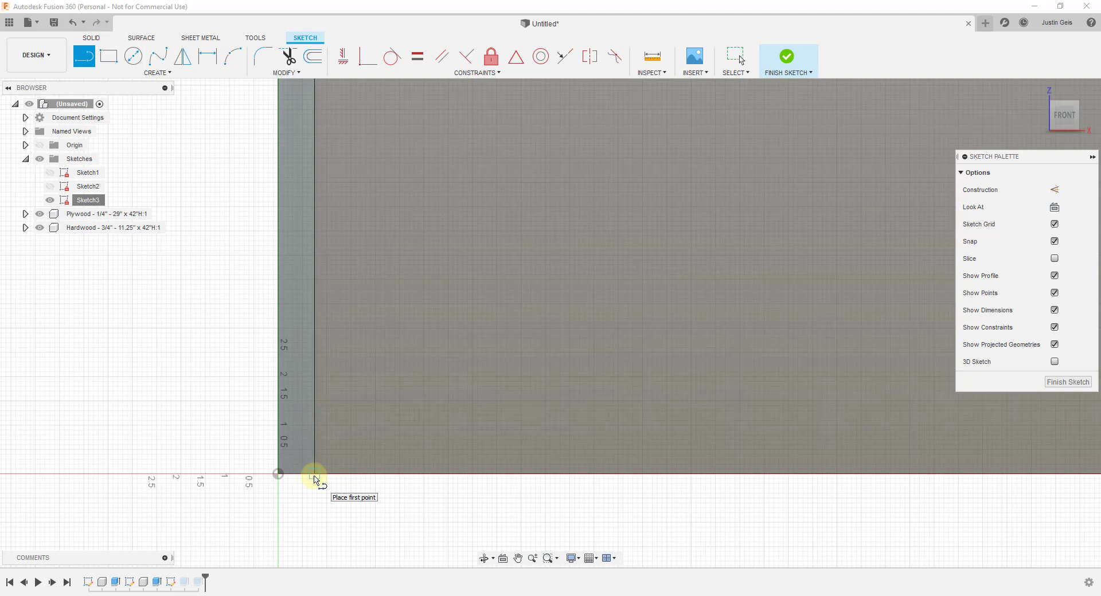
click(315, 478)
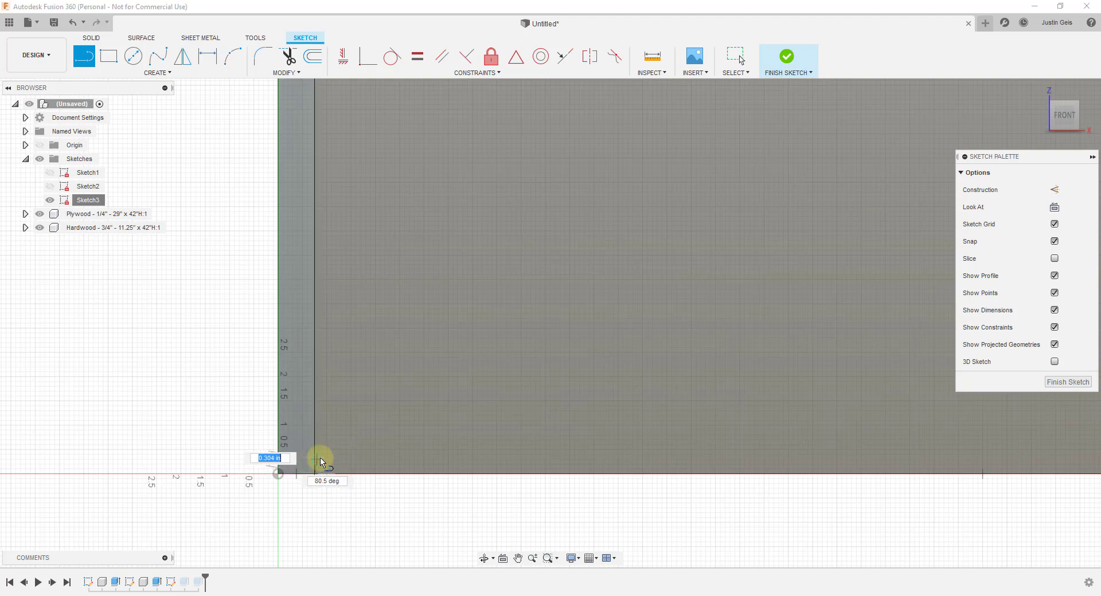
text(3/8)
key(Return)
key(Escape)
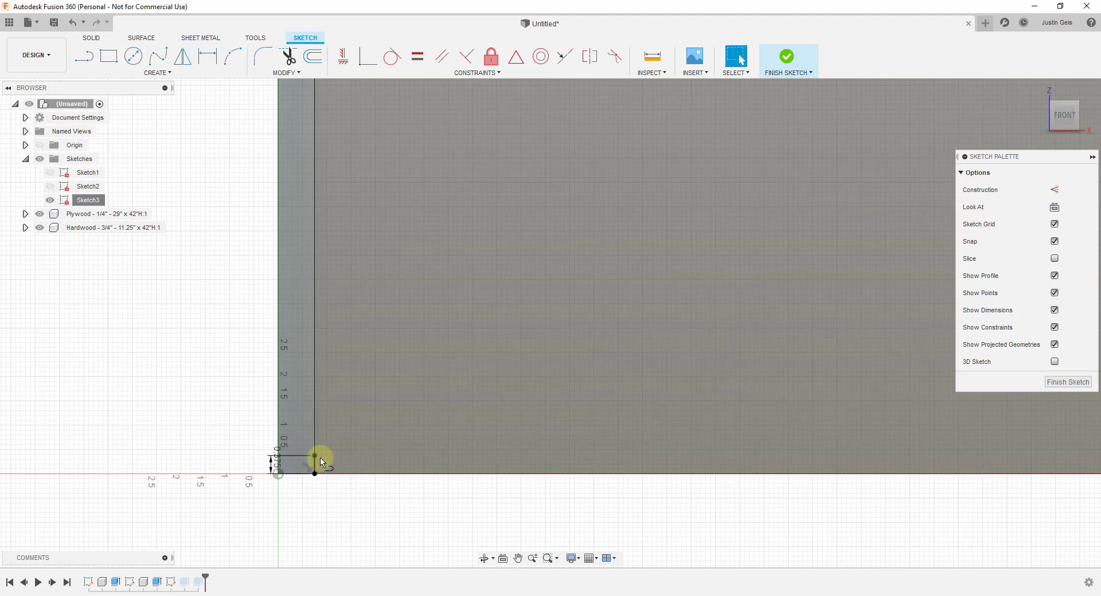
Draw a second 3/8 in vertical line continuing up the inner edge from the first one's upper end.
key(l)
click(314, 456)
text(3/8)
key(Return)
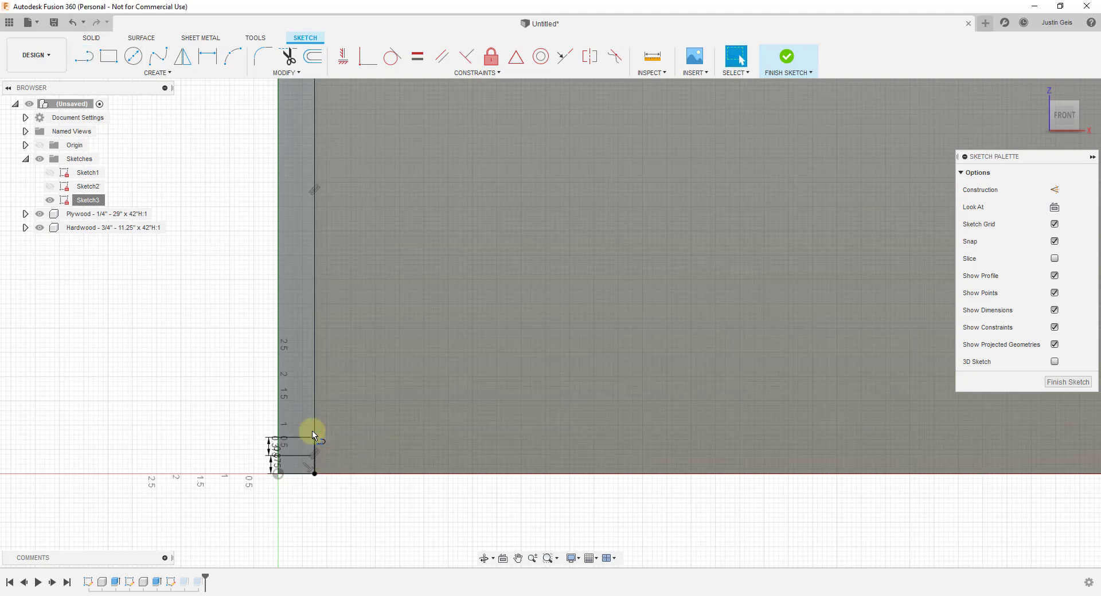
Draw the remaining sides of the lower groove rectangle, about 0.25 in deep, beside the upper 3/8 in line and finish the sketch.
scroll(312, 433, up, 3)
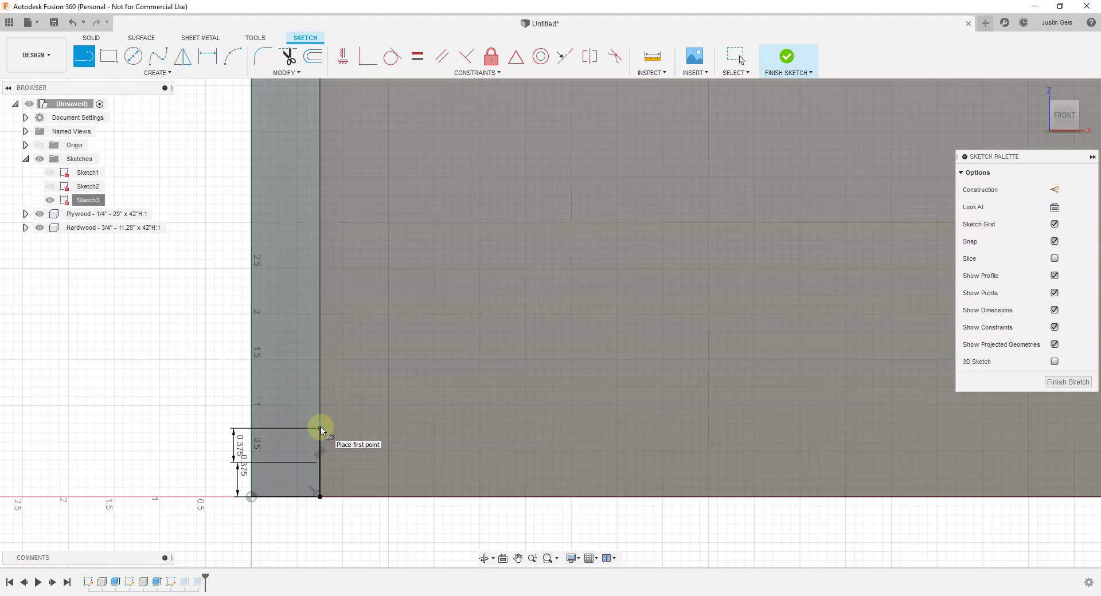
click(315, 431)
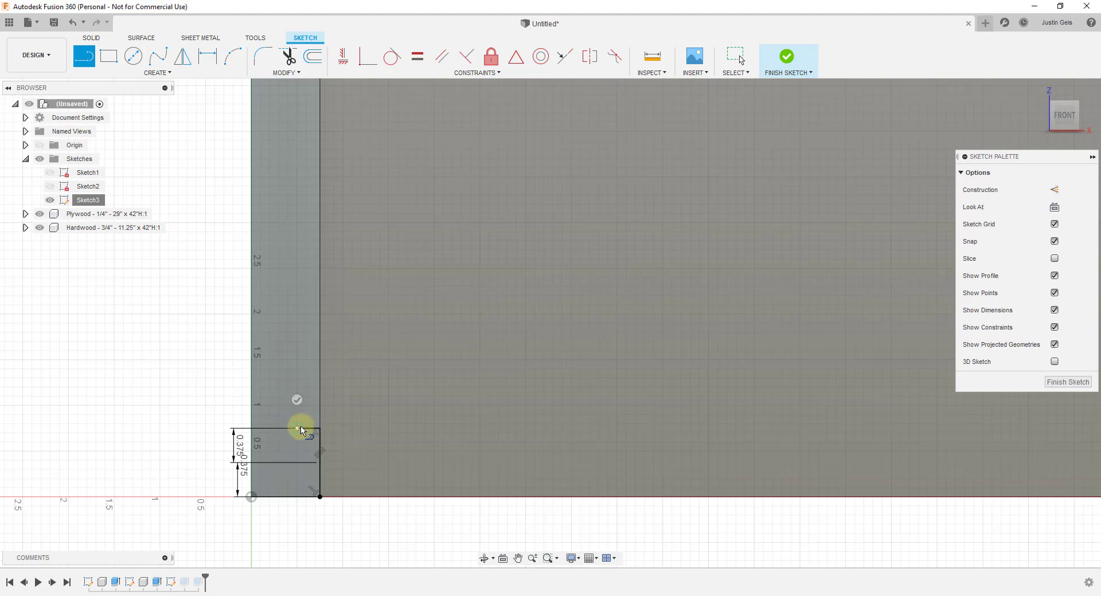
click(298, 428)
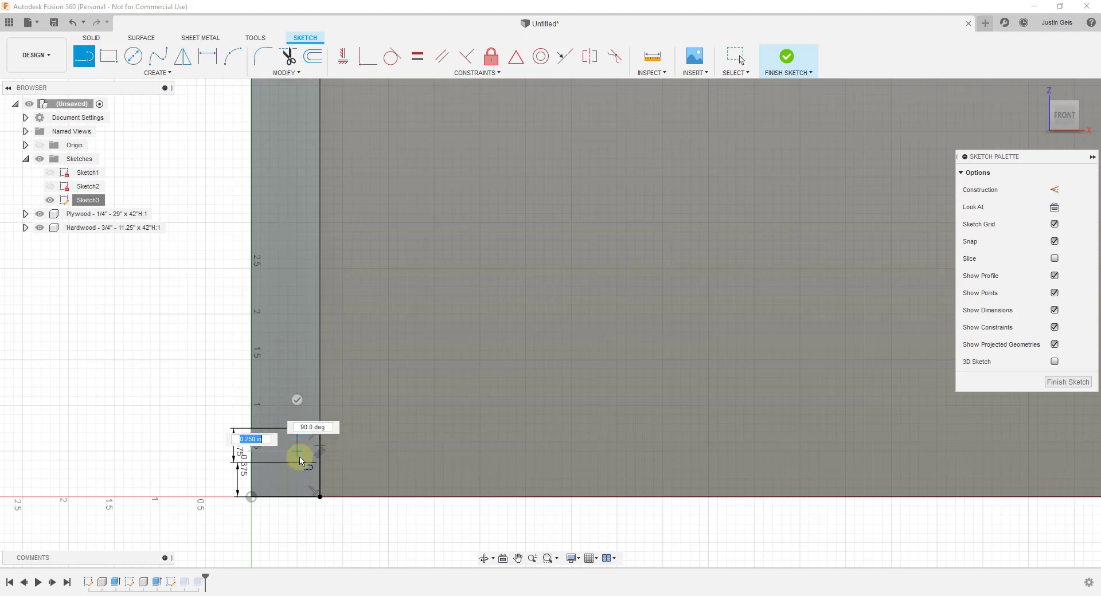
click(1068, 382)
mouse_move(658, 434)
shift+middle_down()
mouse_move(484, 442)
mouse_move(561, 360)
shift+middle_up()
scroll(545, 354, down, 4)
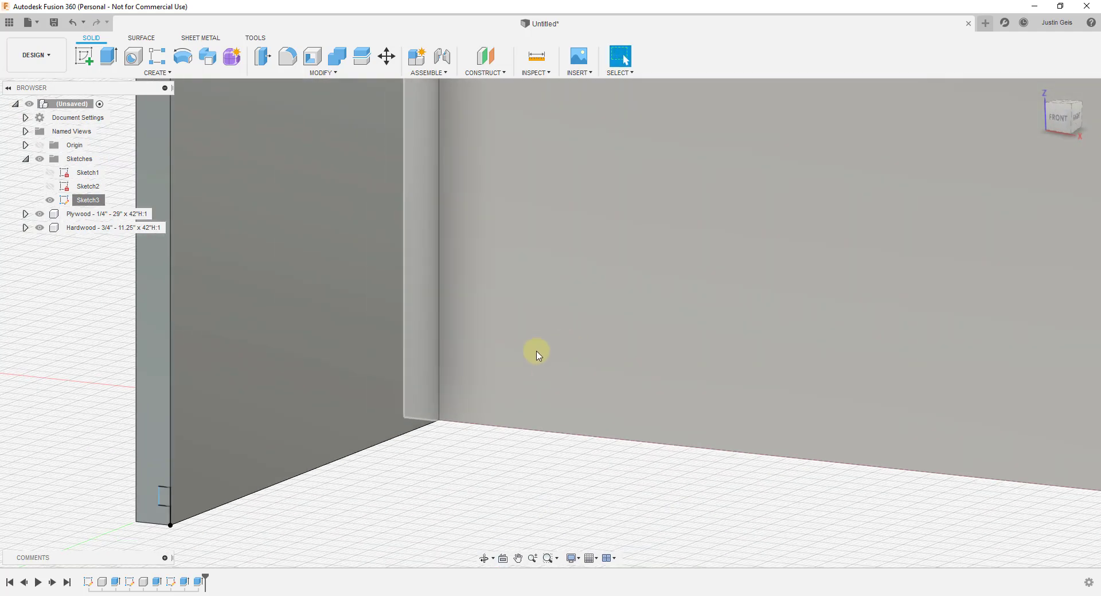
Extrude-cut the lower groove profile about 11 in along the hardwood side panel toward the plywood back, and hide Sketch3.
click(109, 55)
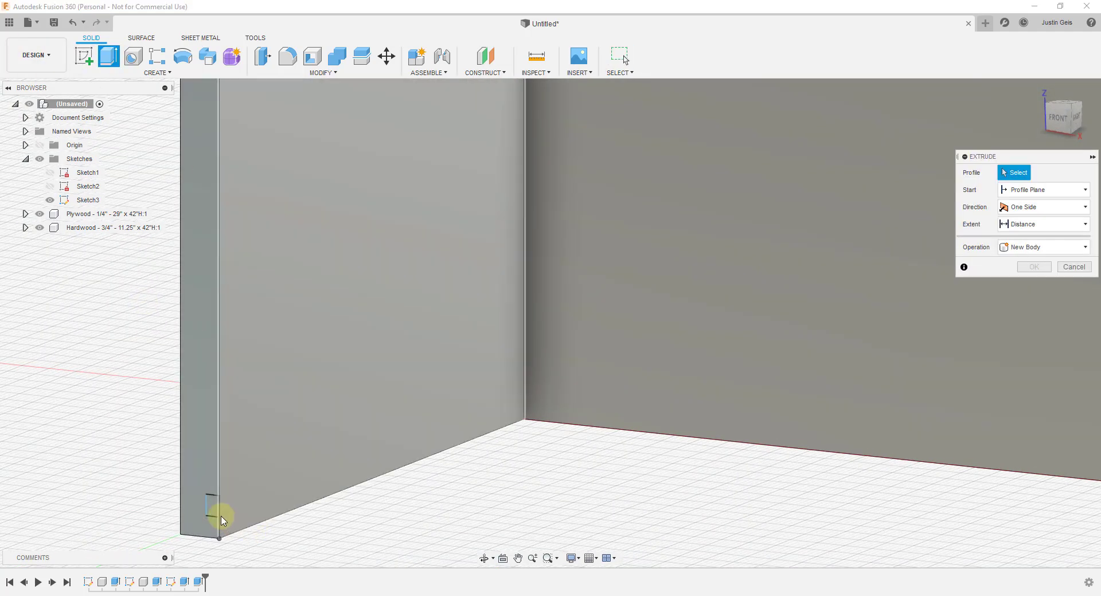
click(212, 508)
drag(225, 503, 511, 411)
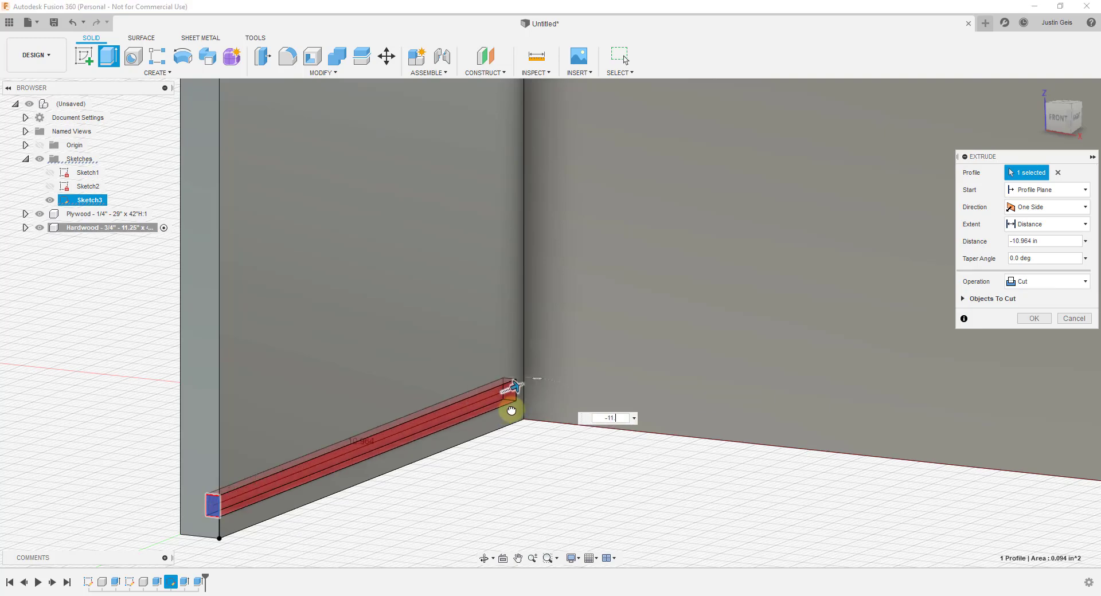
key(Return)
scroll(510, 404, down, 10)
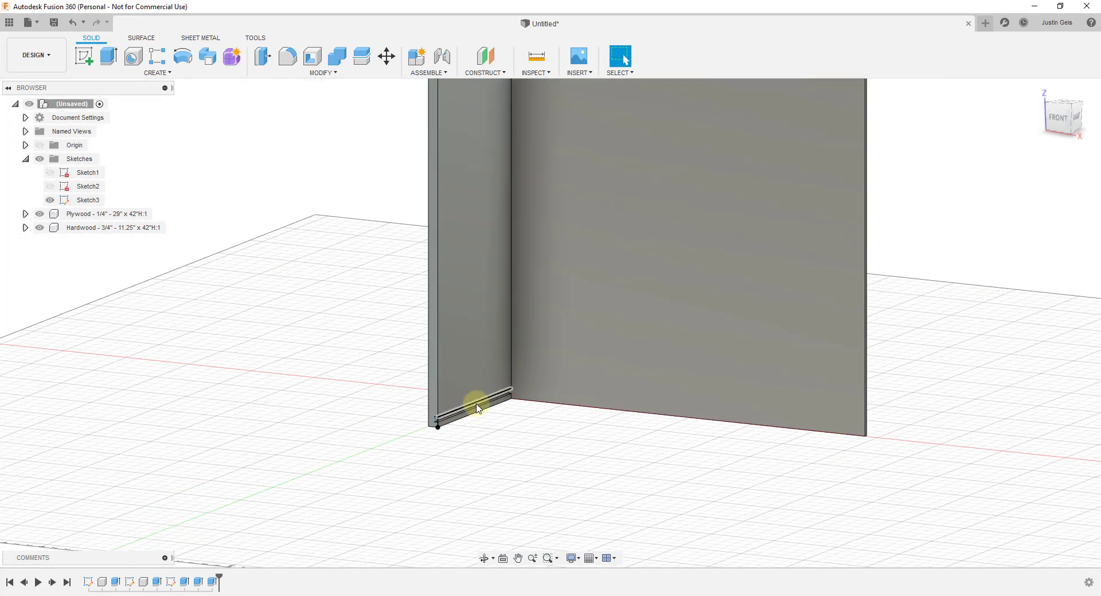
click(50, 200)
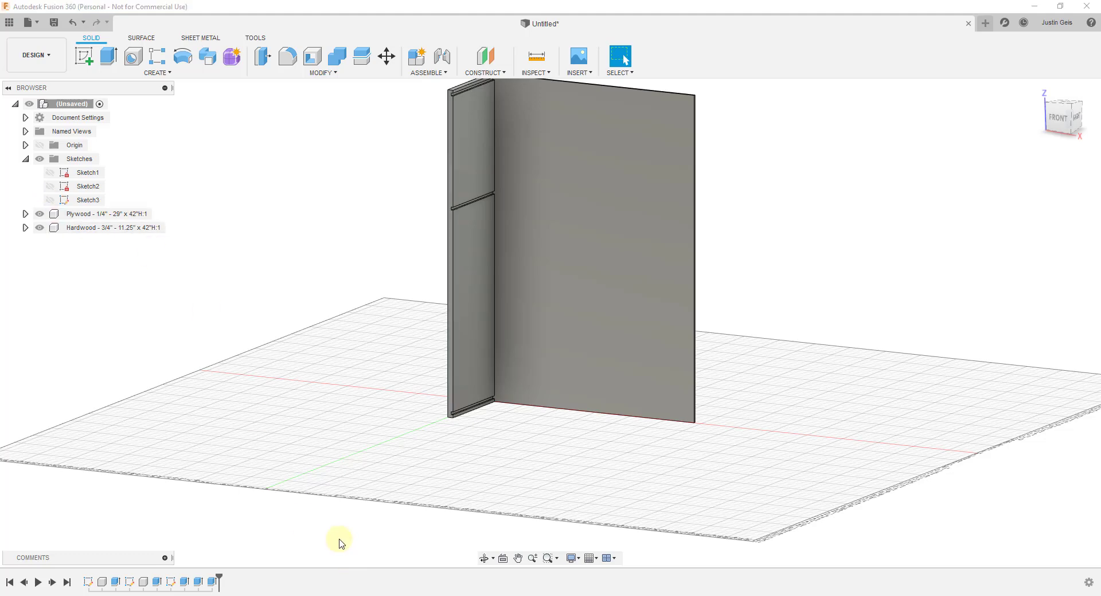
Examine the three shelf grooves and the outer face of the hardwood side panel.
scroll(505, 198, down, 2)
scroll(519, 143, up, 3)
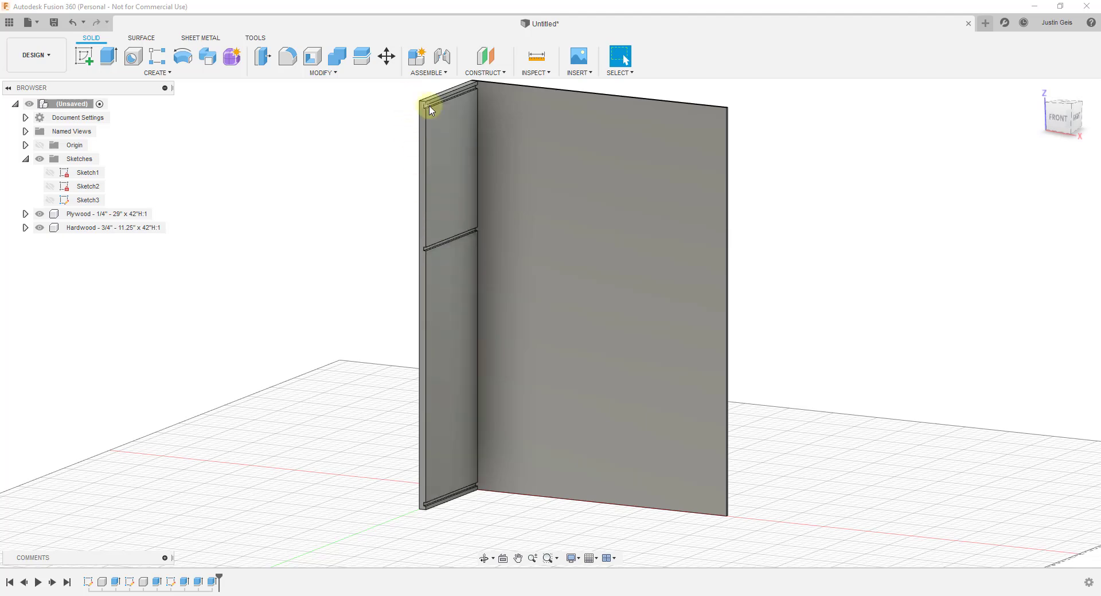
scroll(516, 327, down, 2)
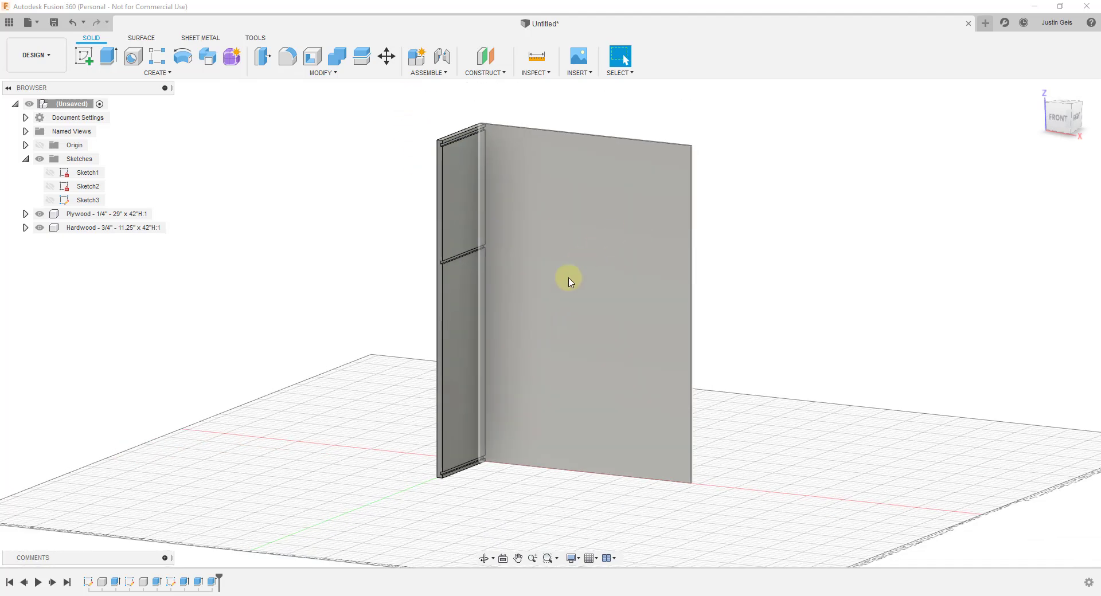
shift+middle_drag(570, 281, 388, 263)
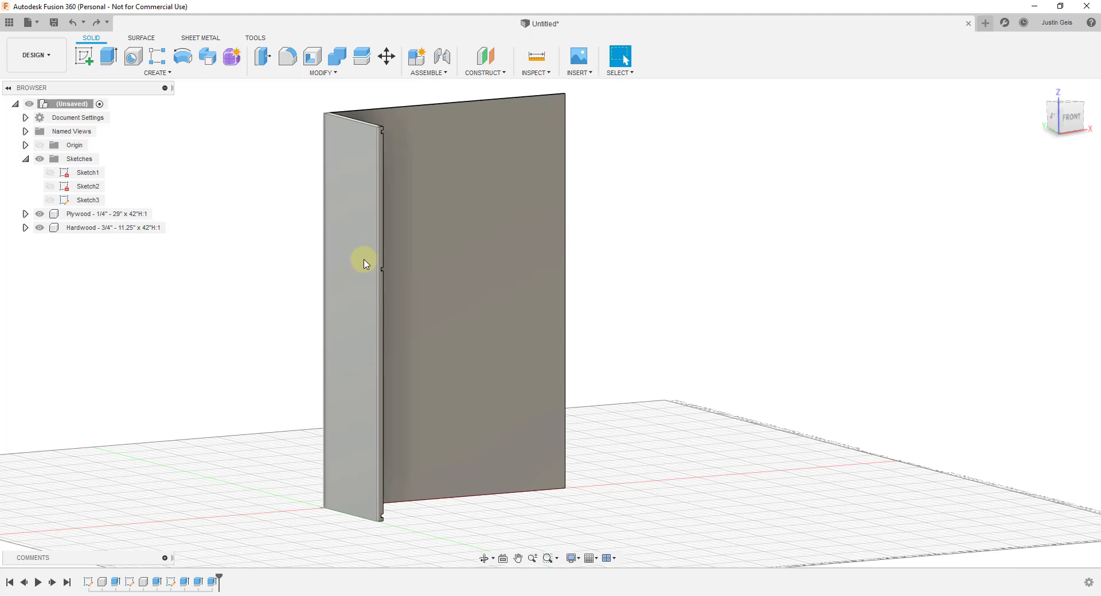
mouse_move(612, 276)
shift+middle_down()
mouse_move(583, 275)
mouse_move(602, 273)
shift+middle_up()
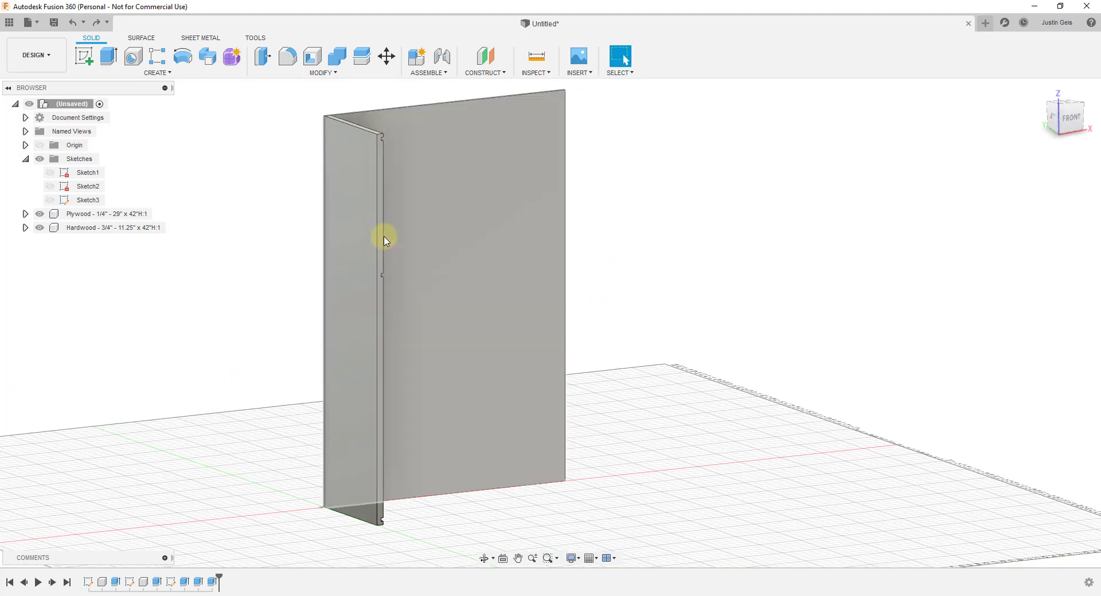
scroll(383, 232, up, 3)
scroll(378, 221, down, 6)
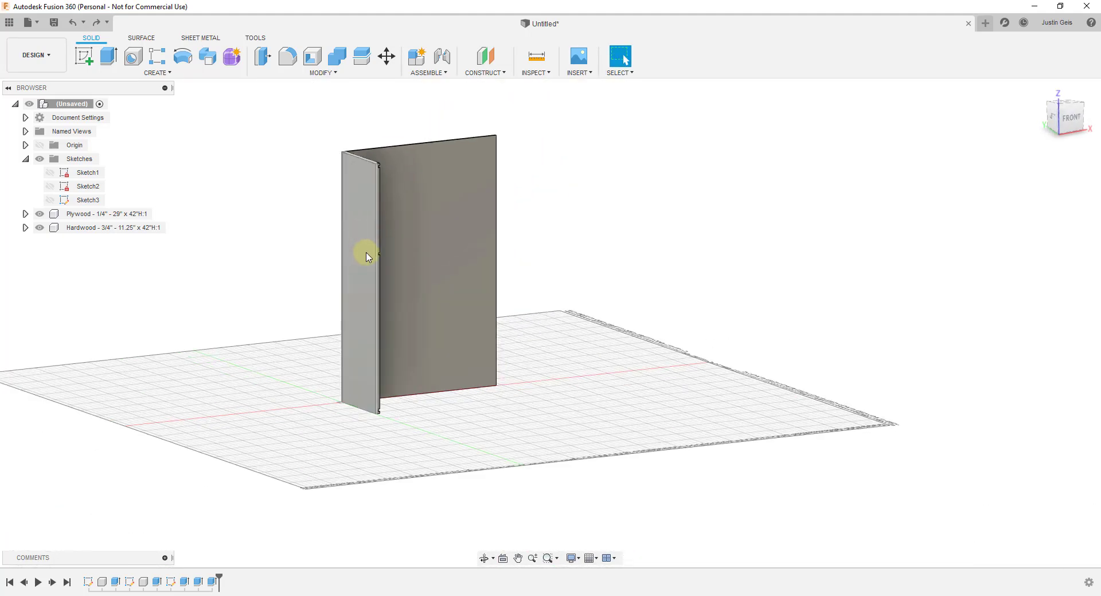
scroll(367, 257, up, 2)
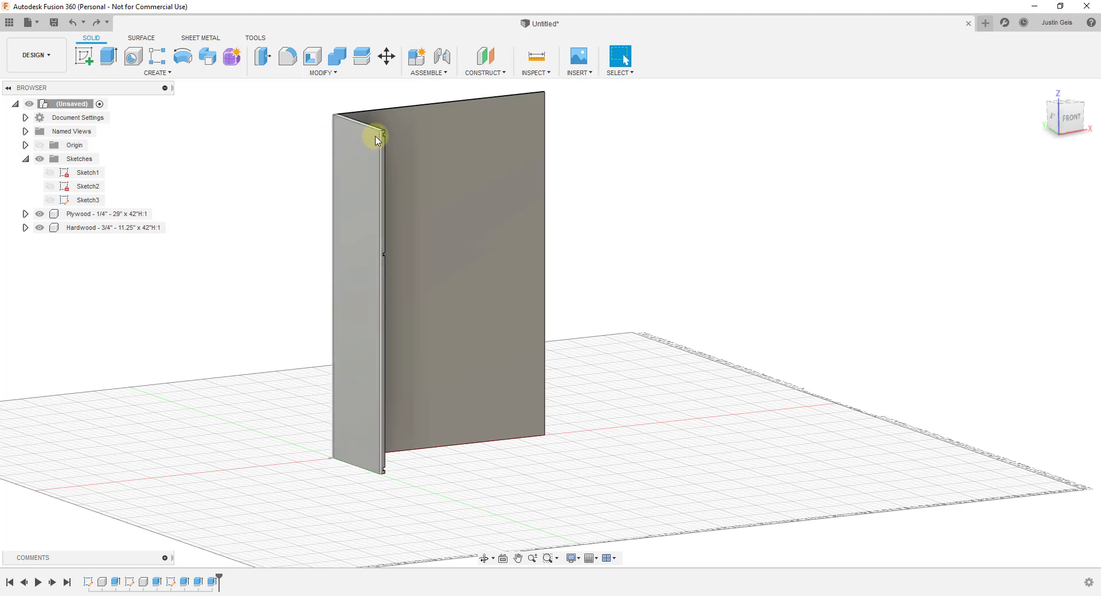
Mirror the hardwood side panel as a component, using its outer face as the mirror plane.
click(147, 73)
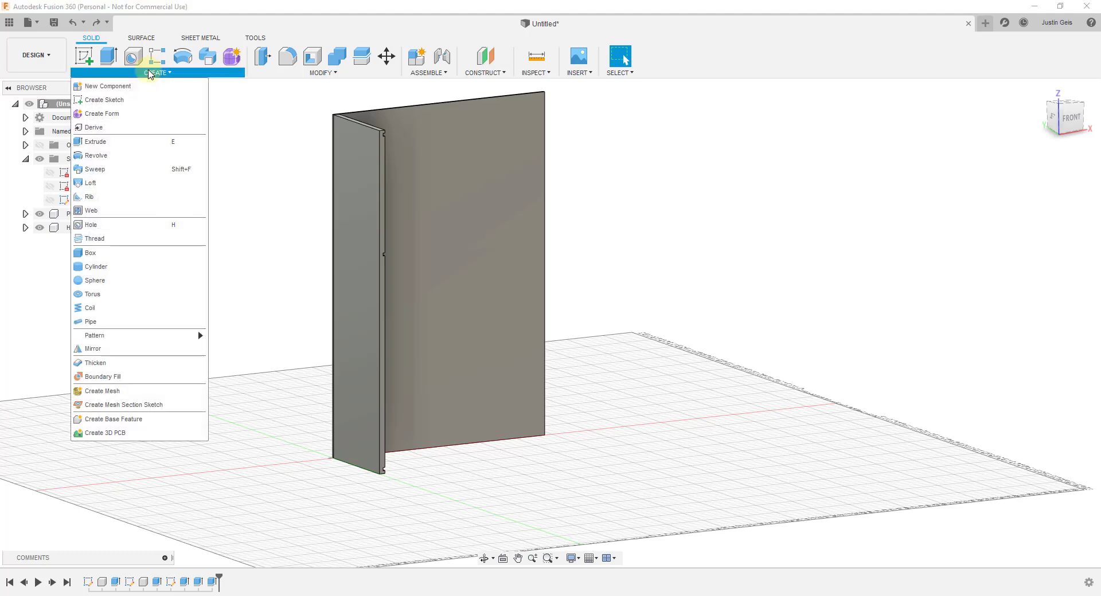
click(117, 350)
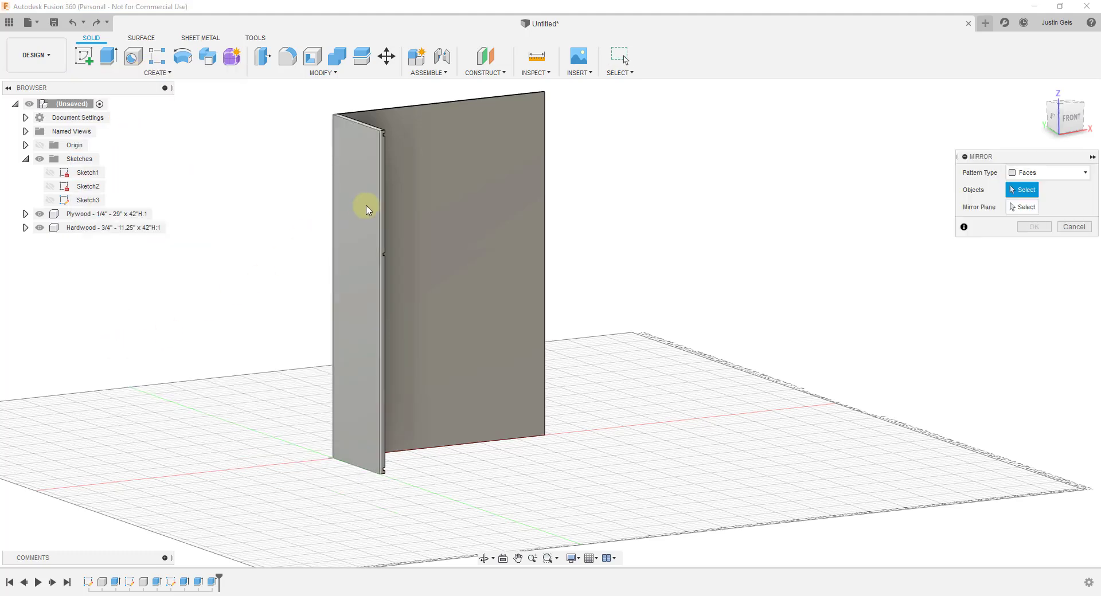
click(1030, 178)
click(1029, 236)
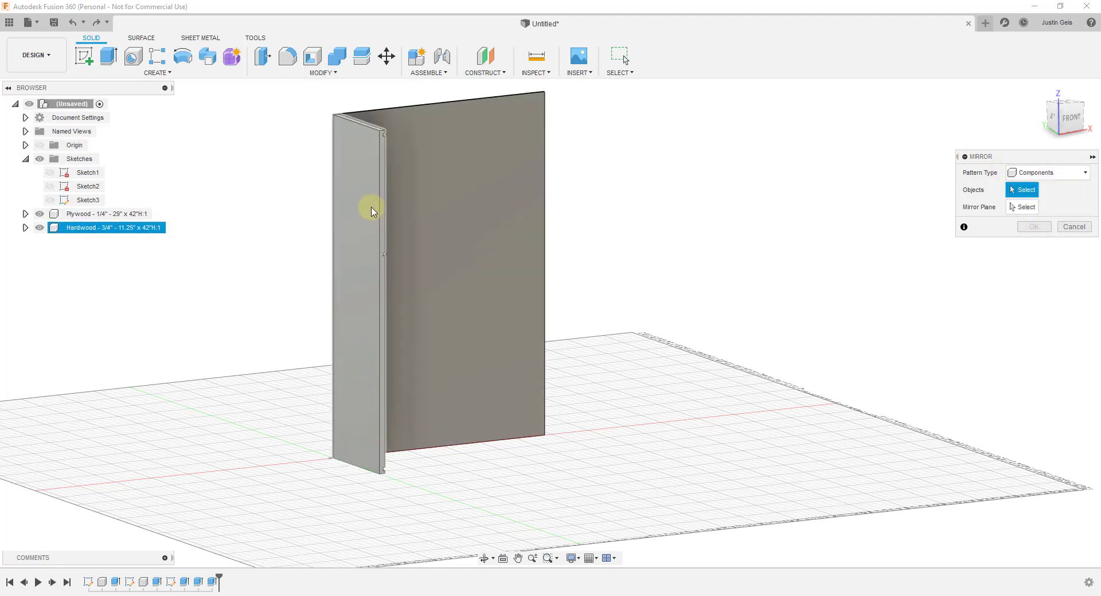
click(359, 211)
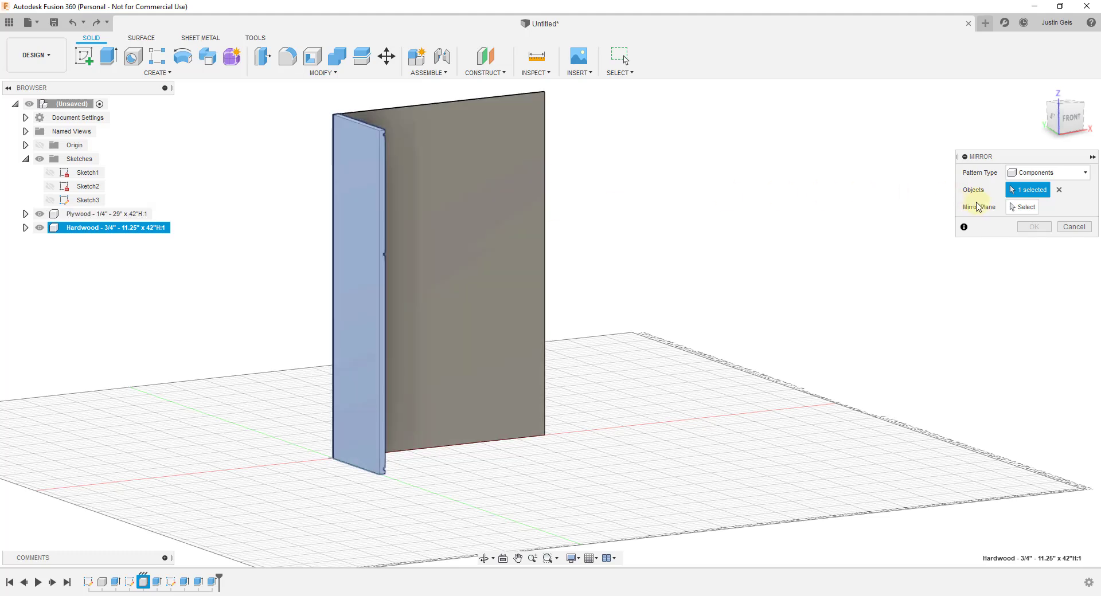
click(1013, 212)
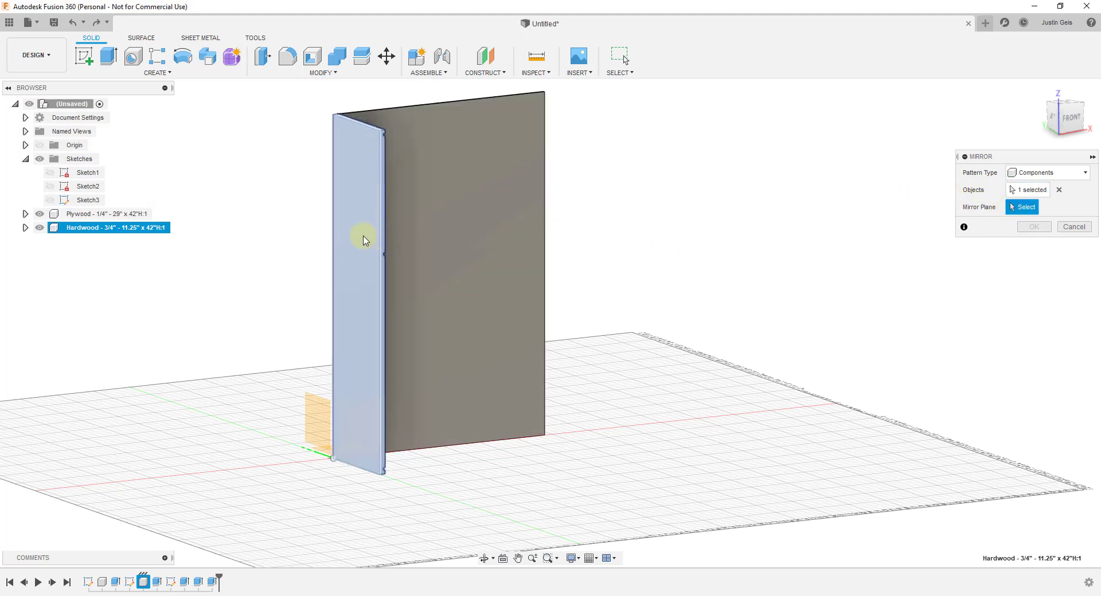
click(361, 236)
scroll(351, 177, up, 2)
scroll(384, 115, up, 3)
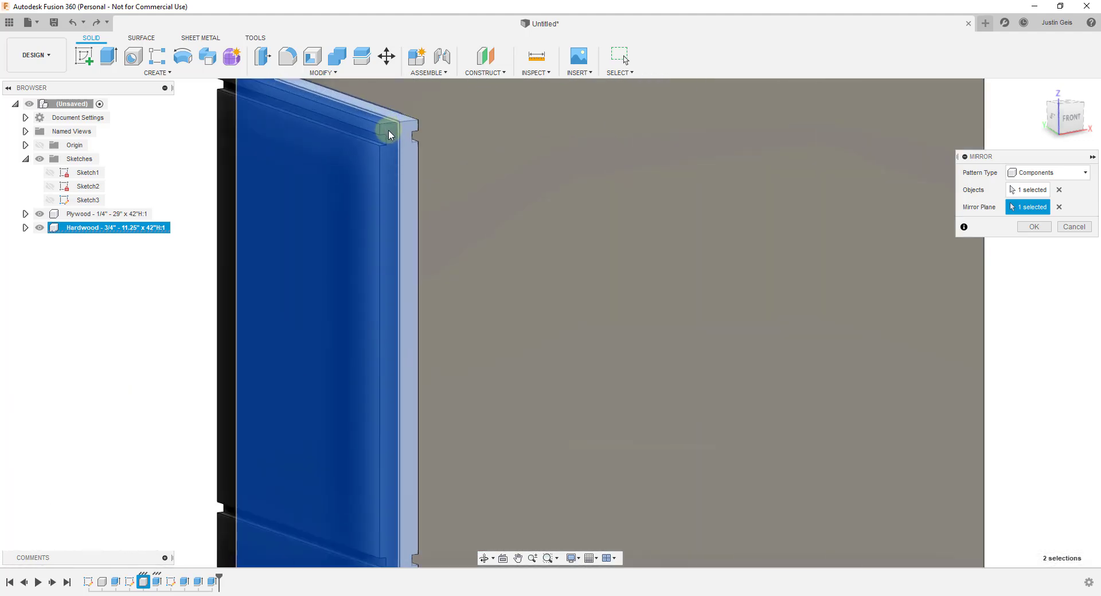
click(1034, 227)
scroll(423, 275, down, 5)
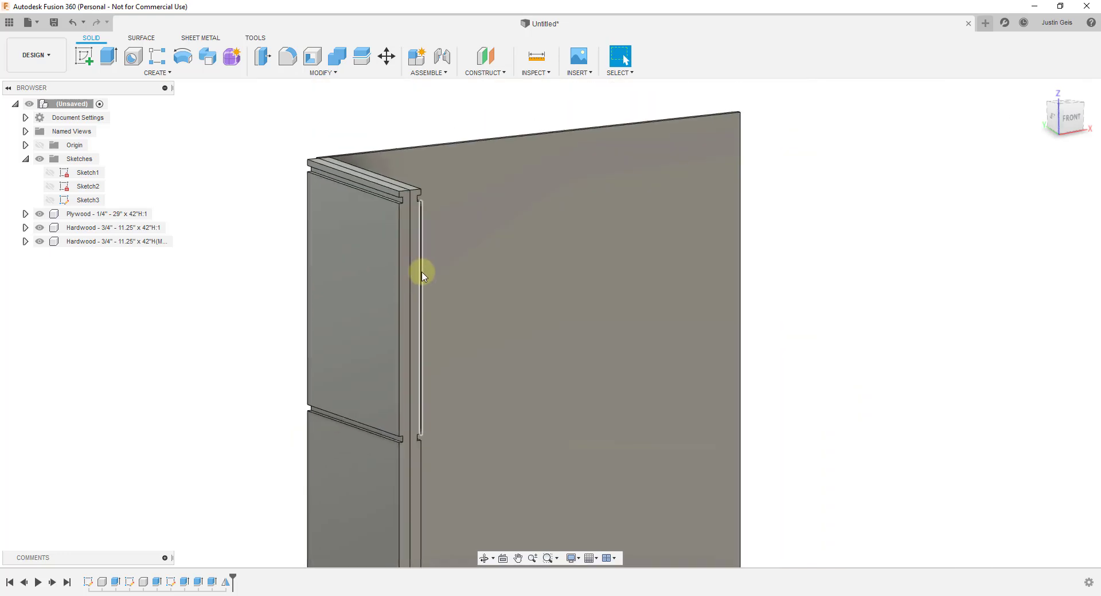
Move the mirrored hardwood panel point to point, from its upper rear outer corner to the upper corner at the plywood back's opposite end.
scroll(436, 198, up, 2)
middle_drag(487, 217, 416, 219)
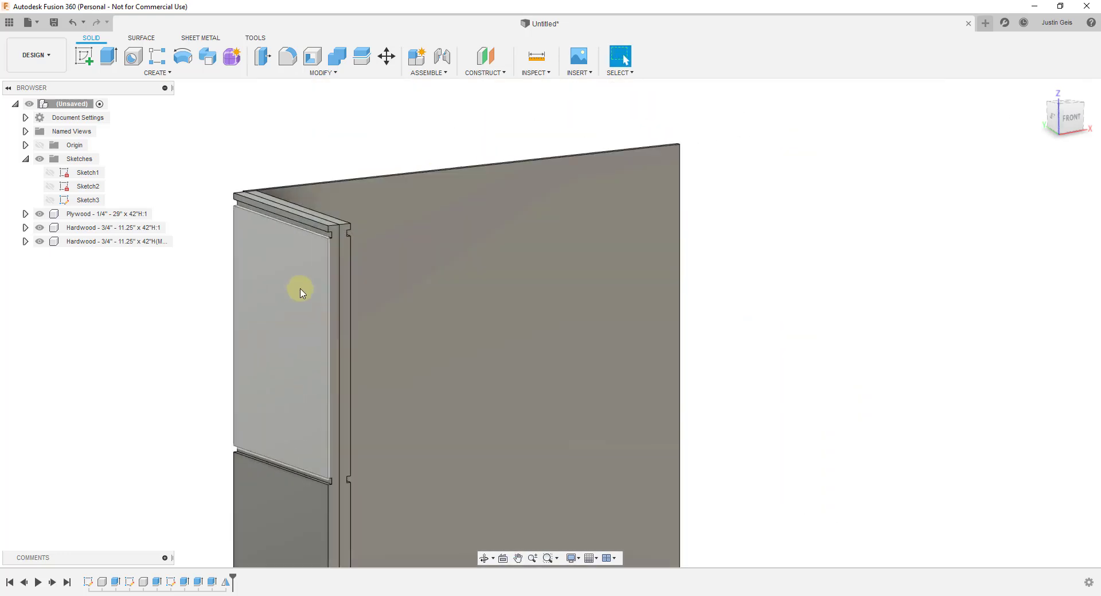
click(90, 243)
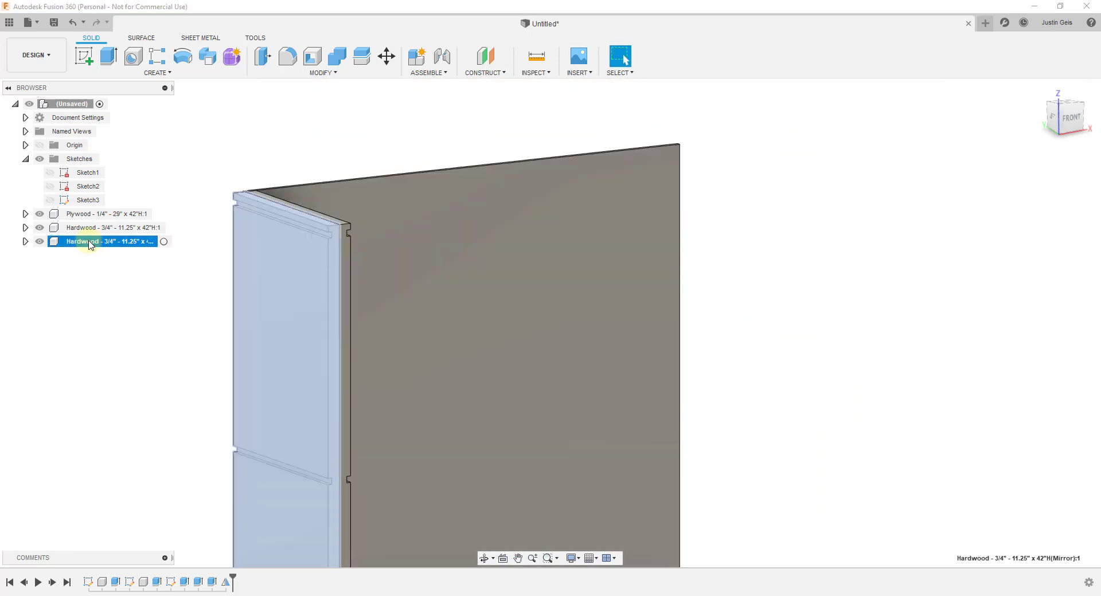
click(385, 57)
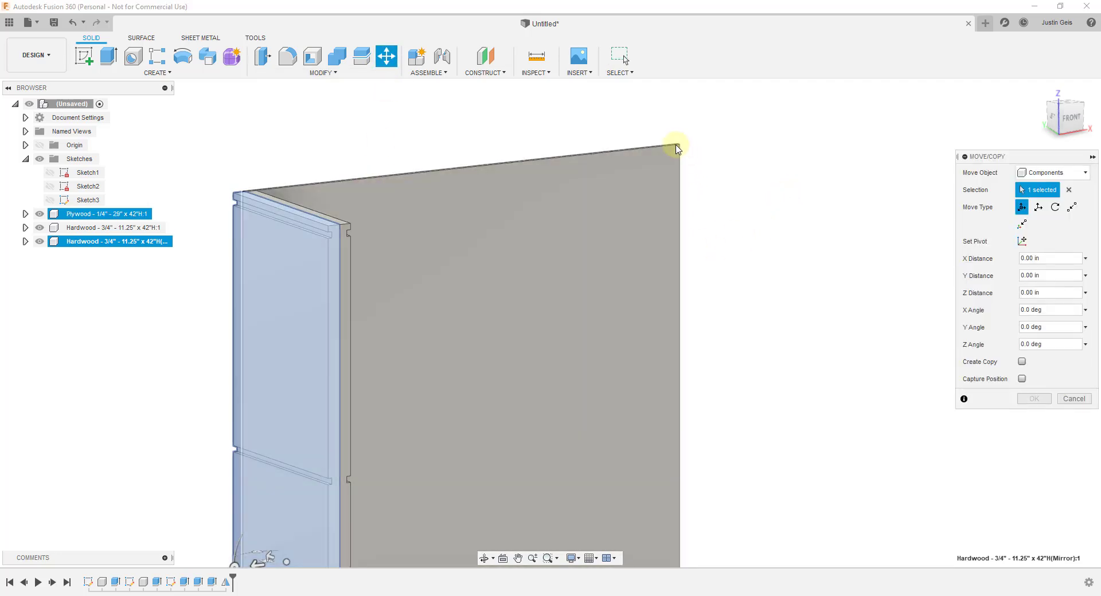
shift+middle_drag(670, 204, 629, 297)
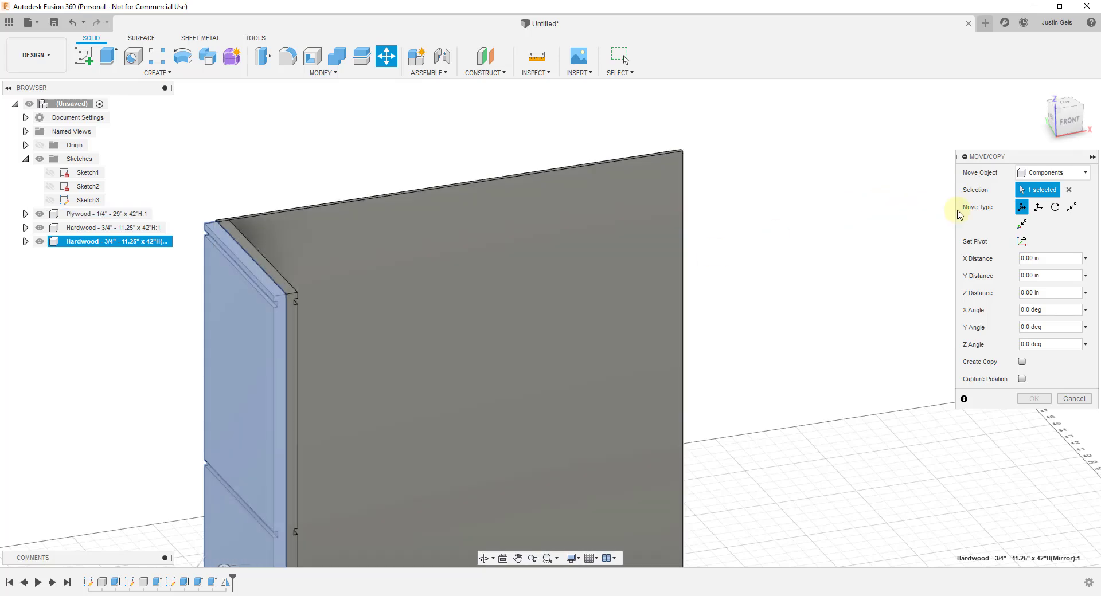
click(1072, 208)
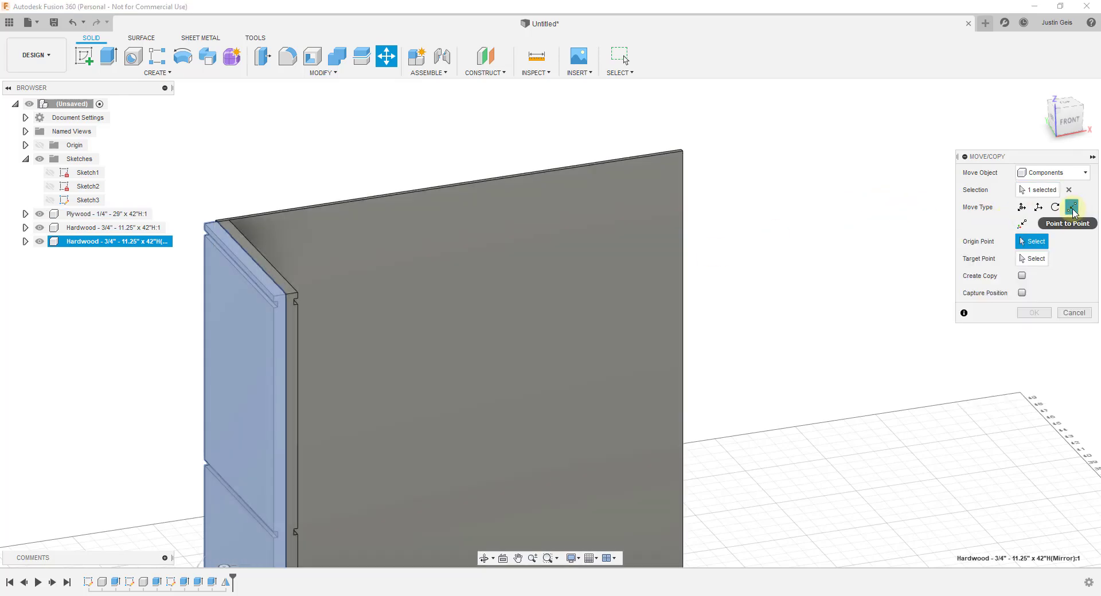
scroll(405, 239, up, 3)
scroll(209, 226, up, 2)
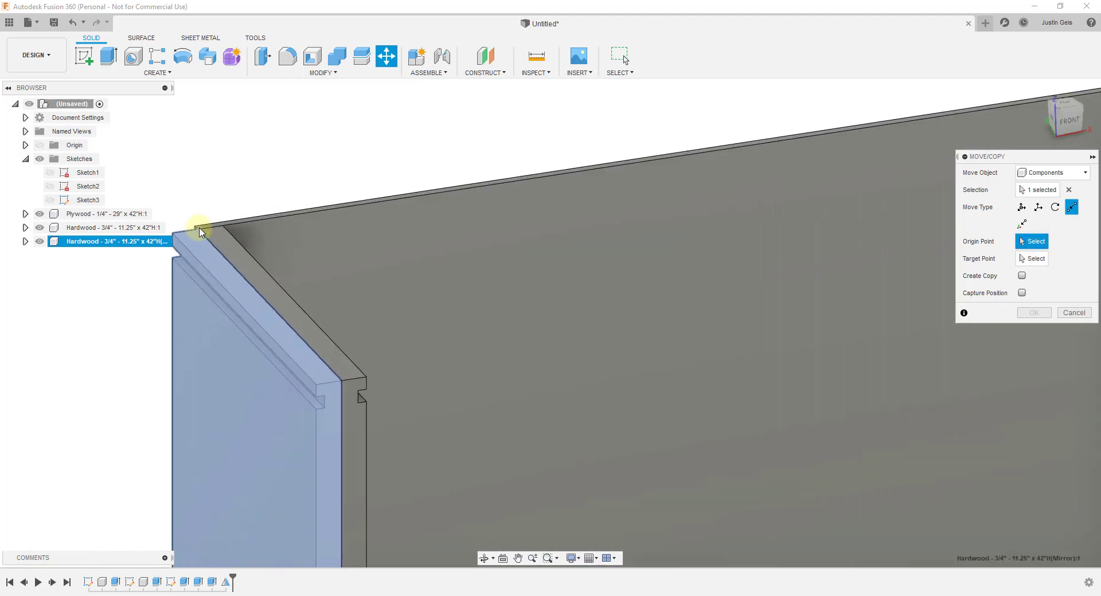
click(199, 234)
scroll(198, 235, down, 3)
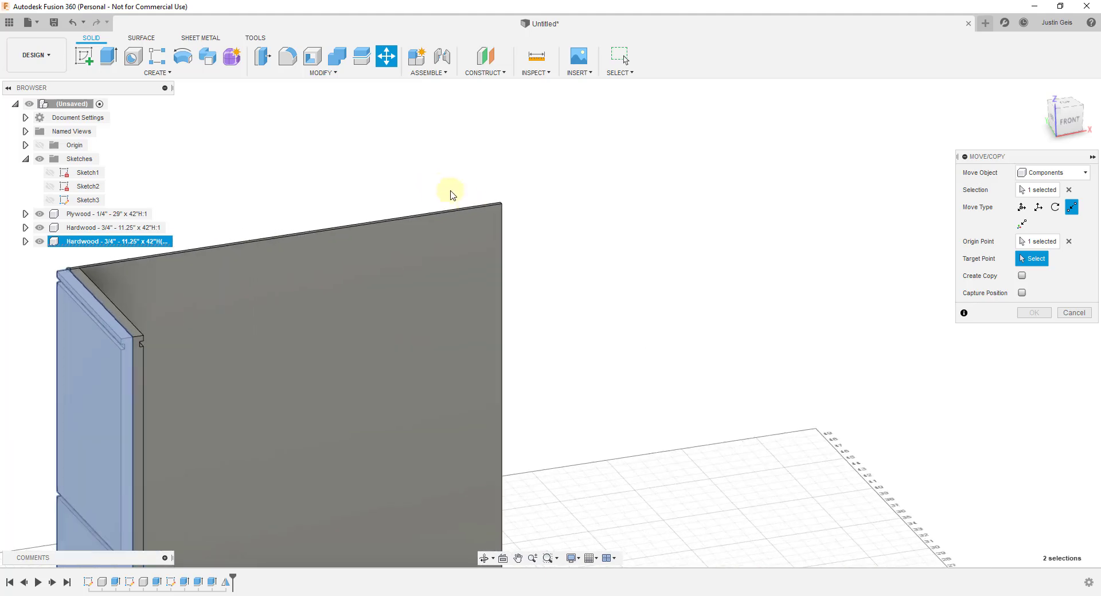
scroll(545, 213, up, 2)
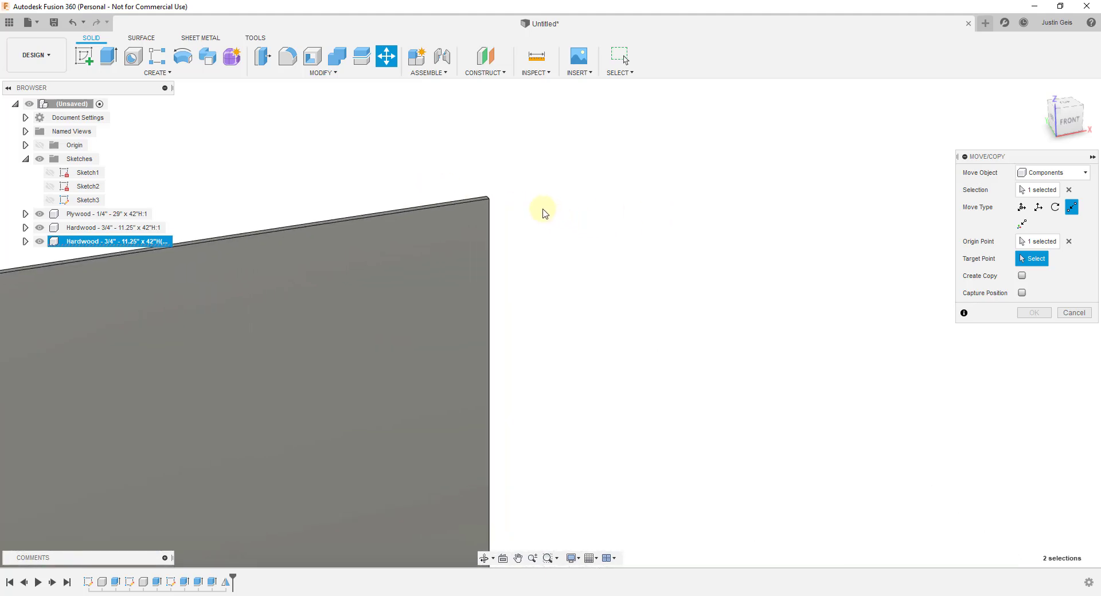
click(490, 202)
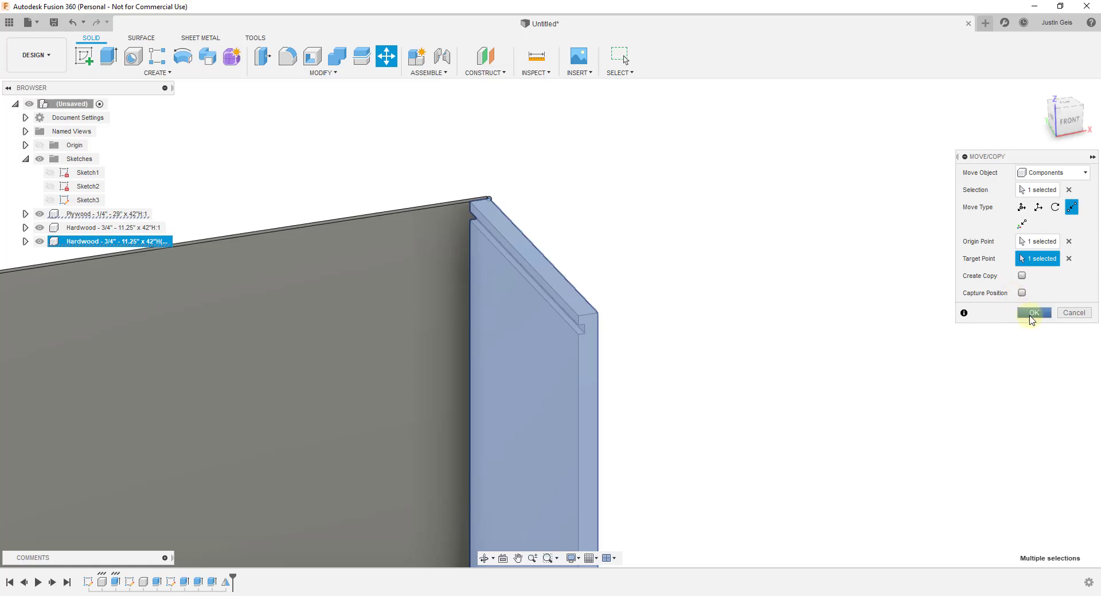
click(1033, 313)
Start a sketch on the front edge face of the original hardwood side panel, capturing the moved component's position.
scroll(691, 241, down, 8)
shift+middle_drag(651, 371, 559, 366)
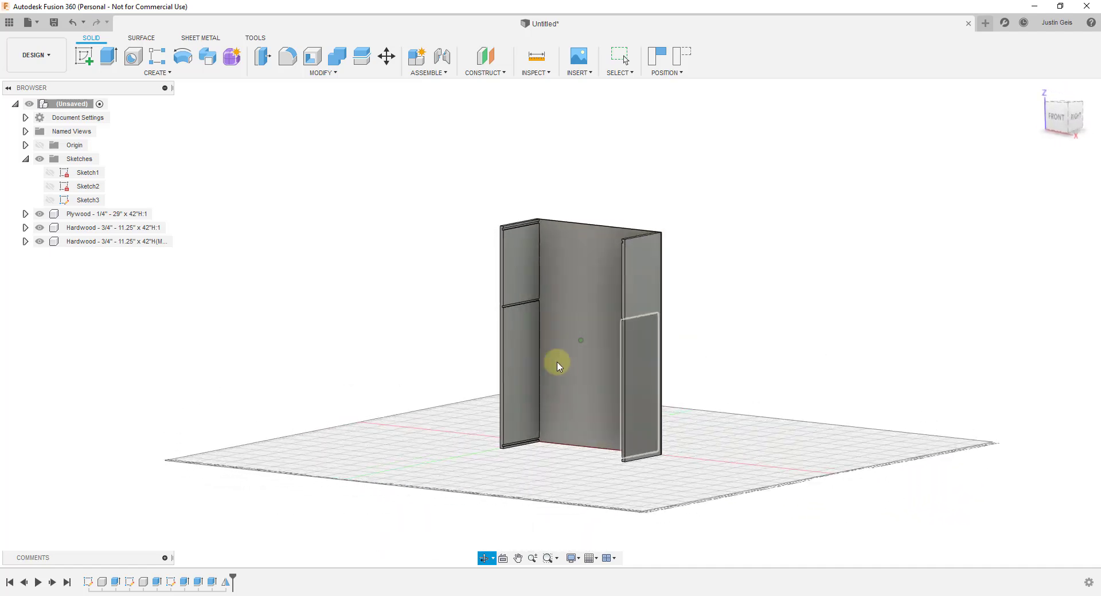
scroll(578, 256, up, 3)
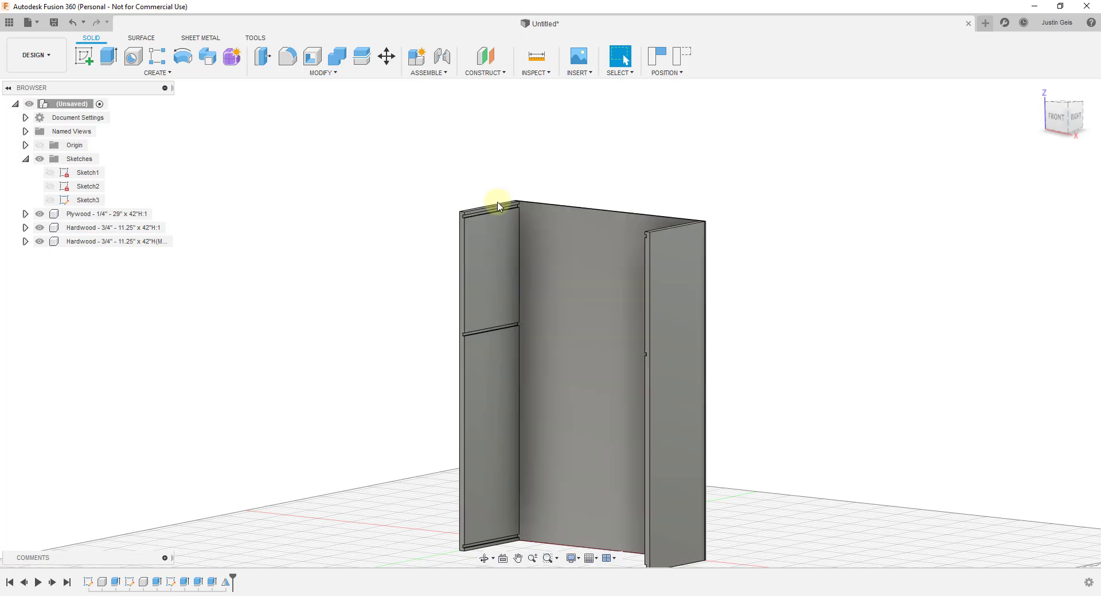
click(85, 56)
scroll(462, 232, up, 2)
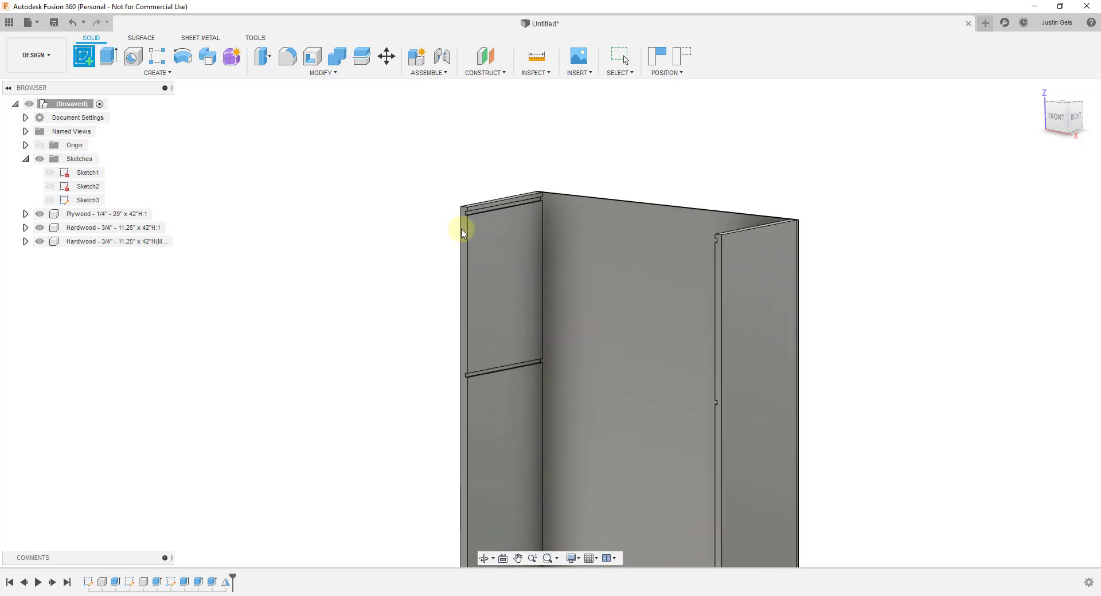
scroll(464, 234, up, 2)
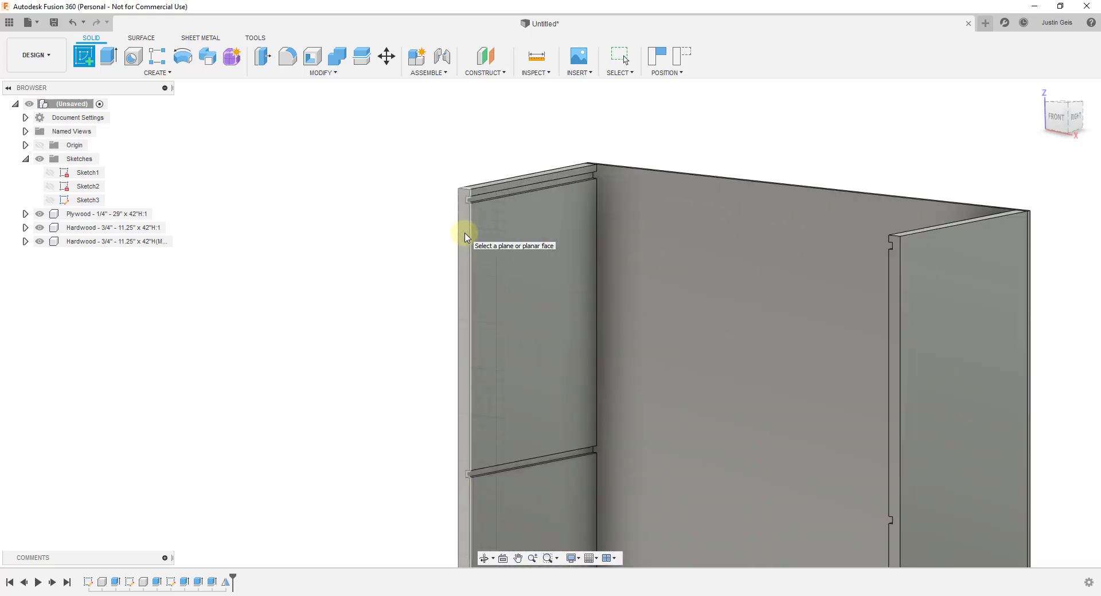
click(465, 234)
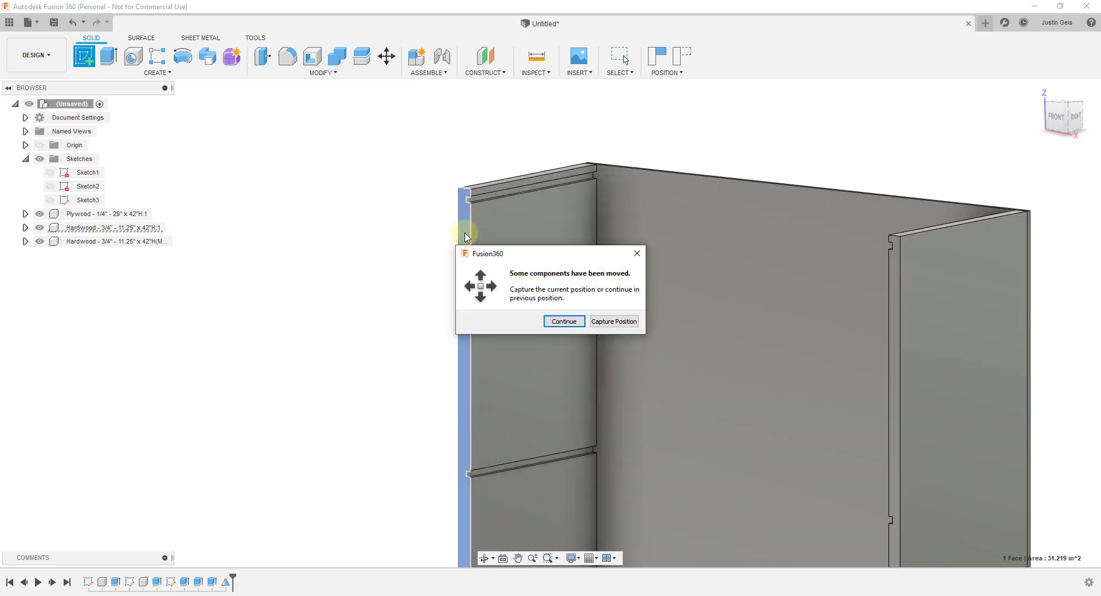
click(614, 322)
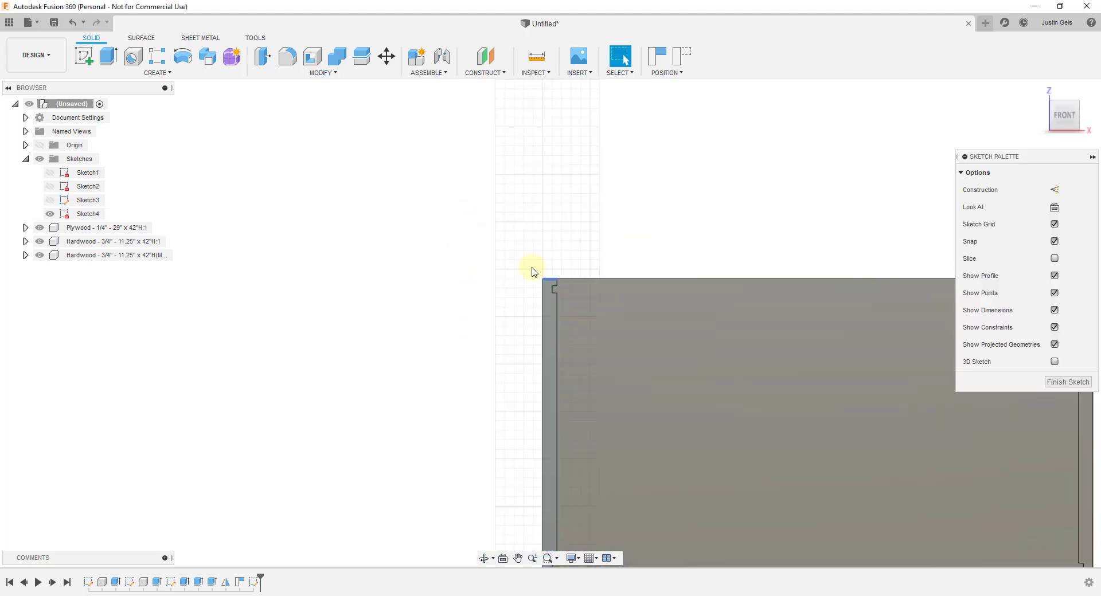
scroll(436, 284, up, 3)
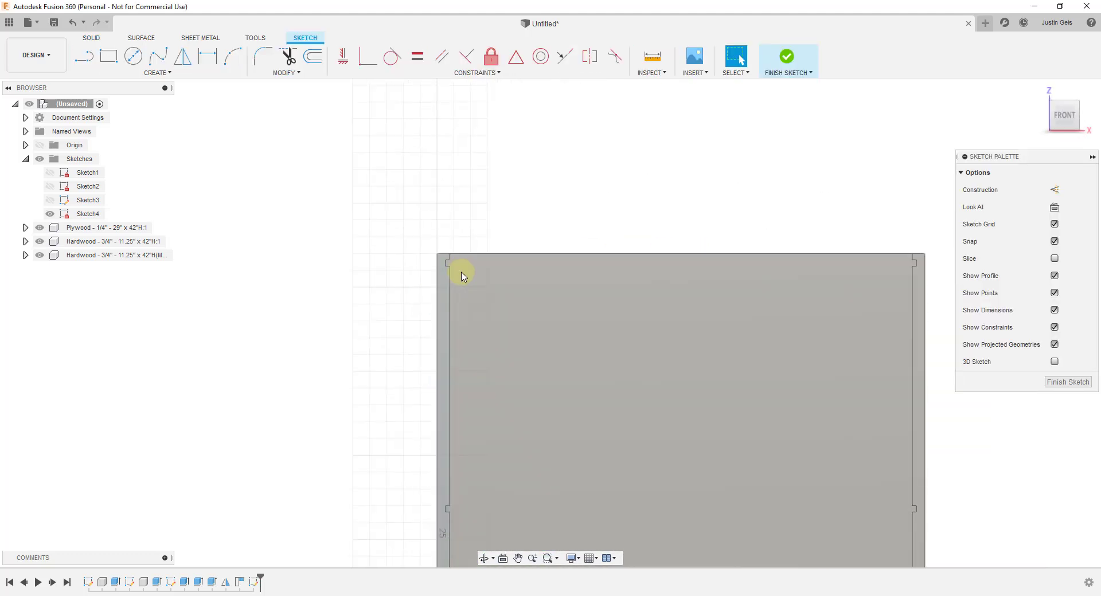
scroll(544, 285, down, 2)
scroll(817, 314, up, 2)
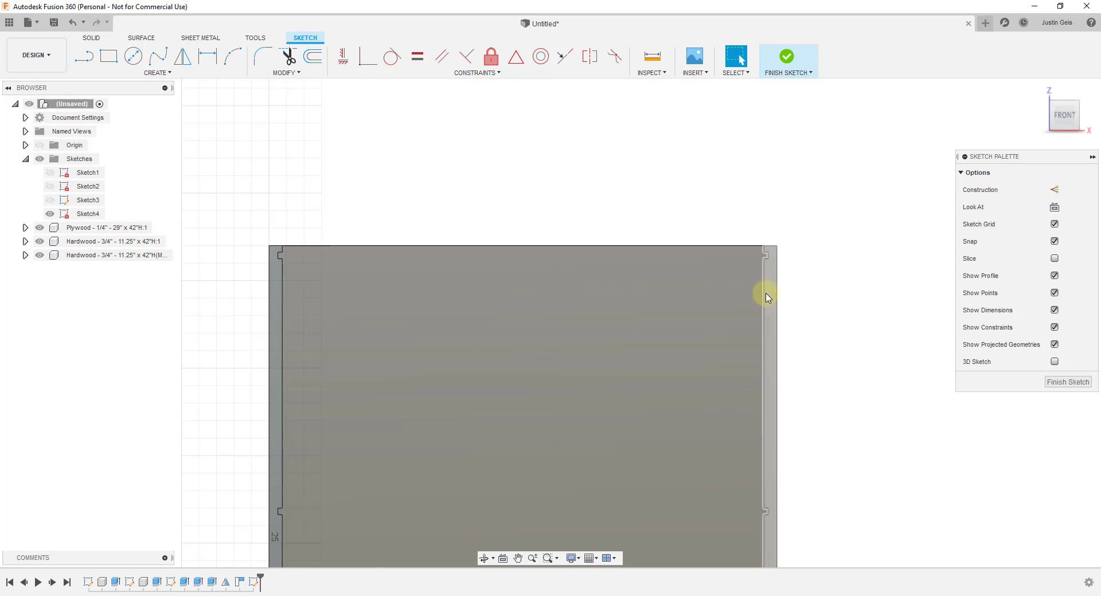
scroll(765, 296, down, 3)
scroll(728, 334, up, 1)
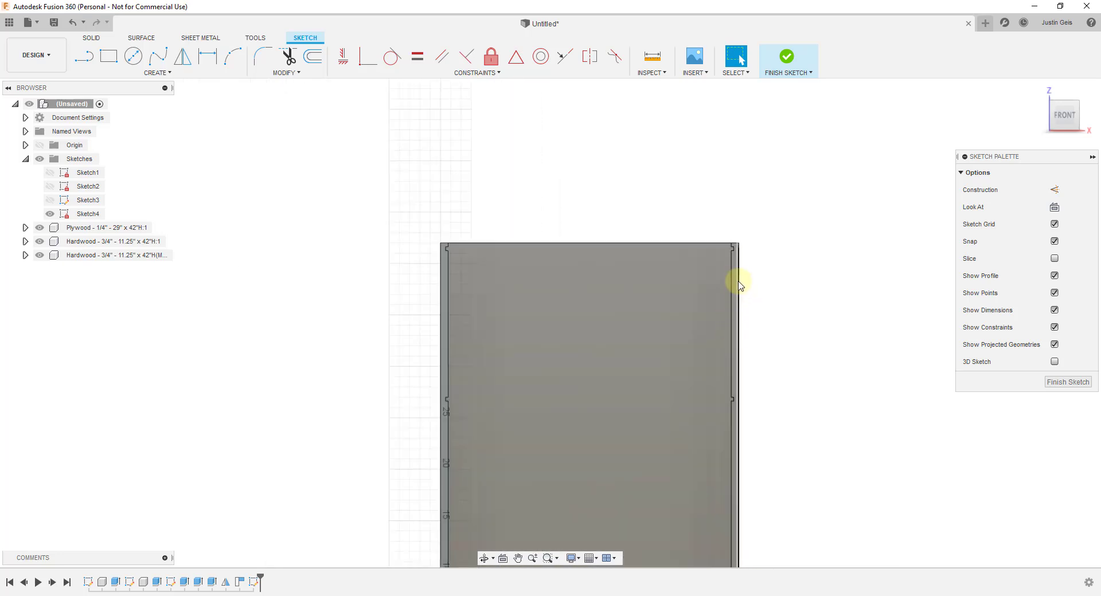
Trace the top shelf's closed front profile with lines between the side panels, including the tongues in both upper grooves, and finish the sketch.
scroll(451, 250, up, 2)
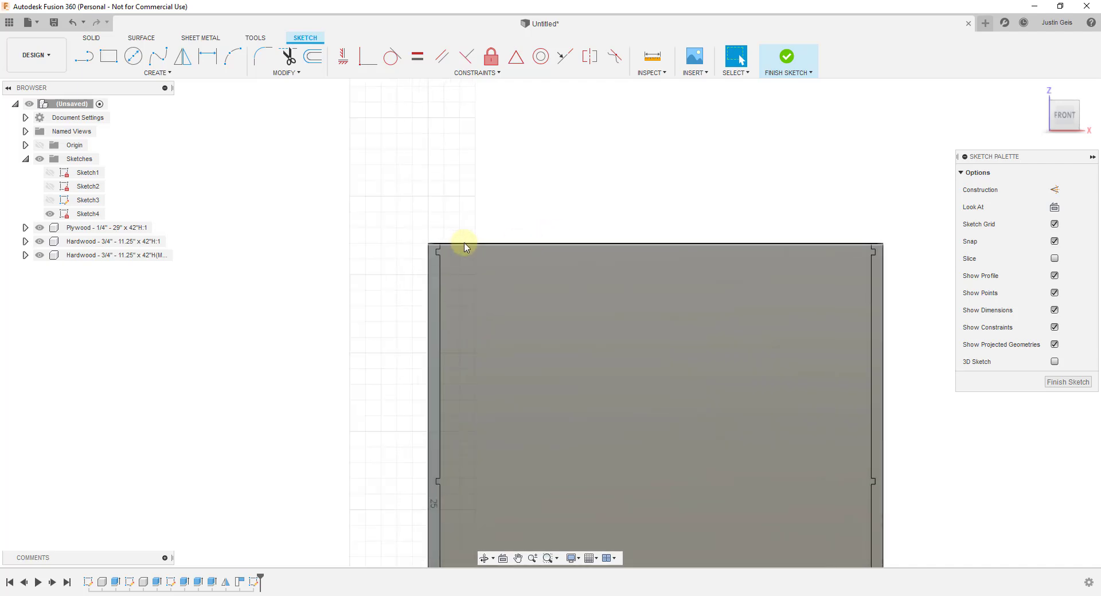
key(l)
scroll(442, 256, up, 2)
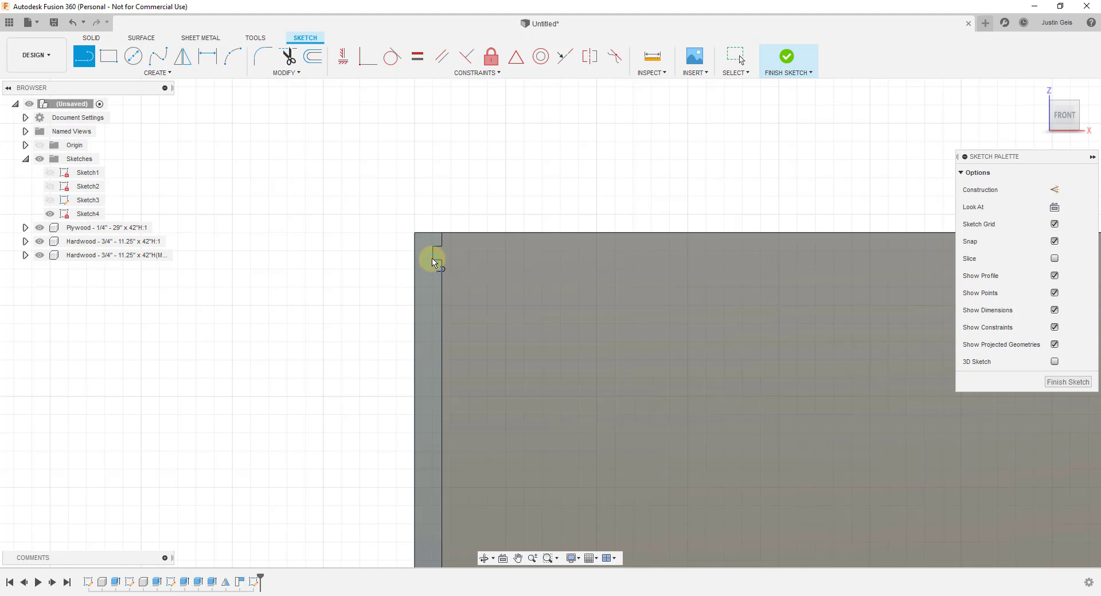
click(434, 263)
scroll(738, 266, down, 2)
scroll(765, 246, up, 3)
scroll(743, 224, down, 3)
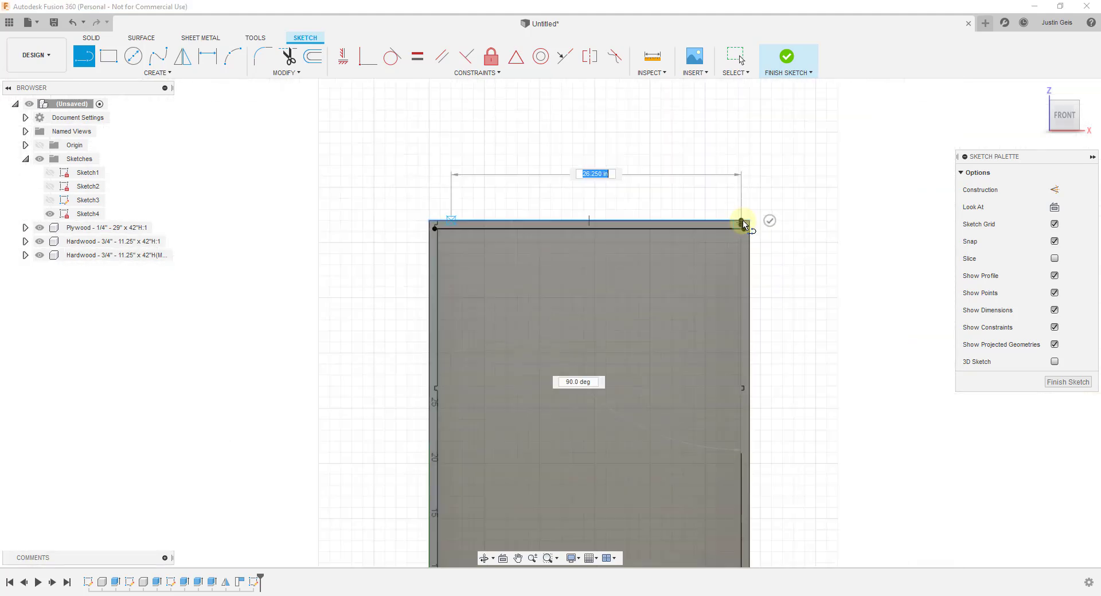
click(743, 224)
scroll(445, 221, up, 2)
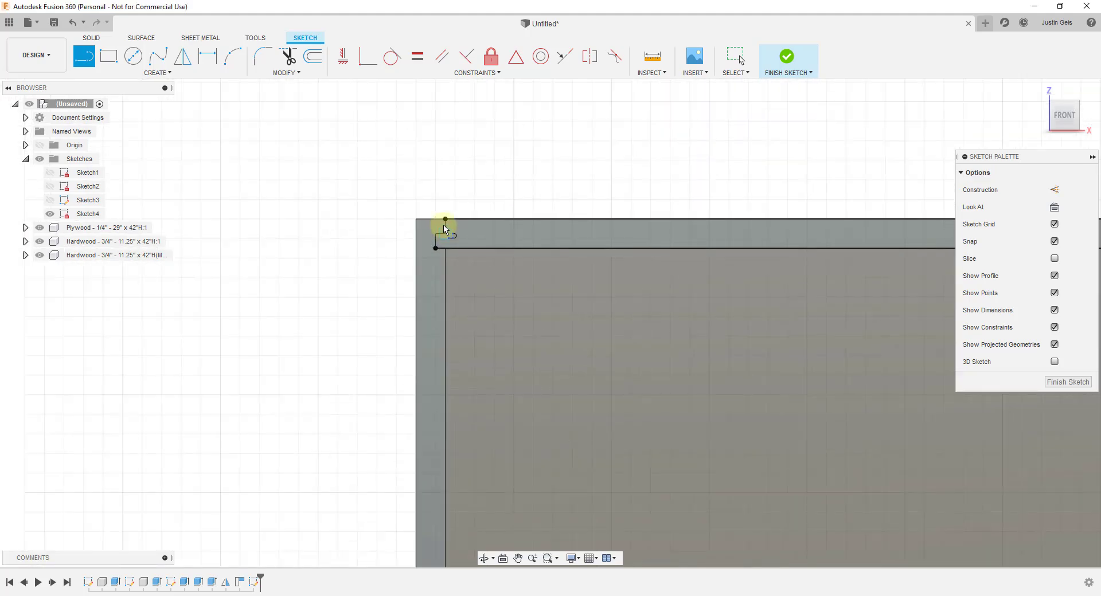
click(1068, 382)
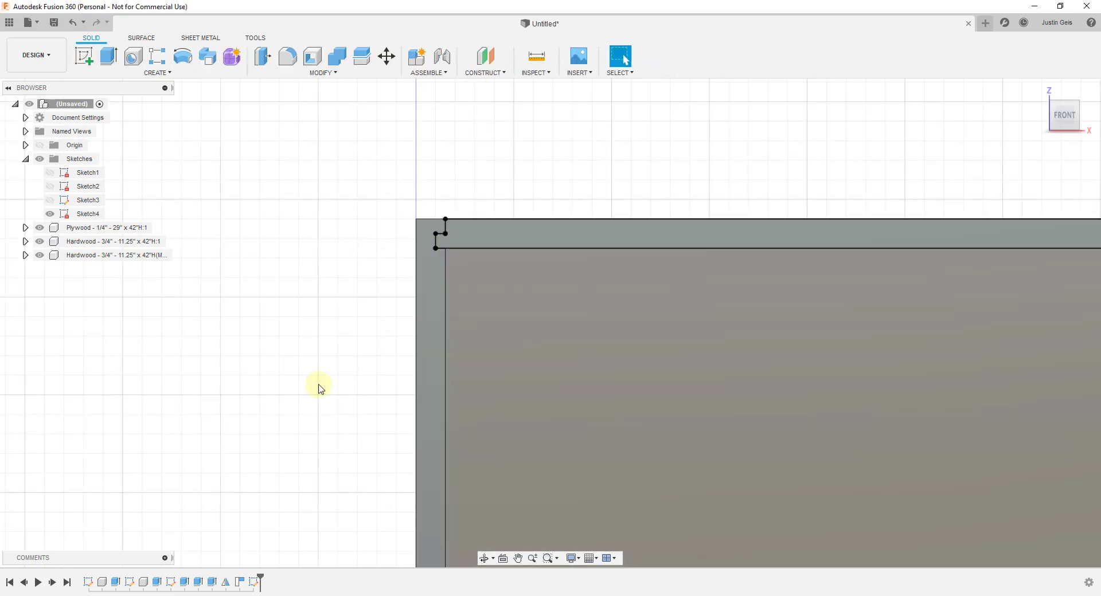
Examine the top shelf profile and its tongue ends in the upper grooves of the two side panels.
scroll(685, 341, down, 4)
mouse_move(686, 340)
shift+middle_down()
mouse_move(641, 363)
mouse_move(563, 357)
shift+middle_up()
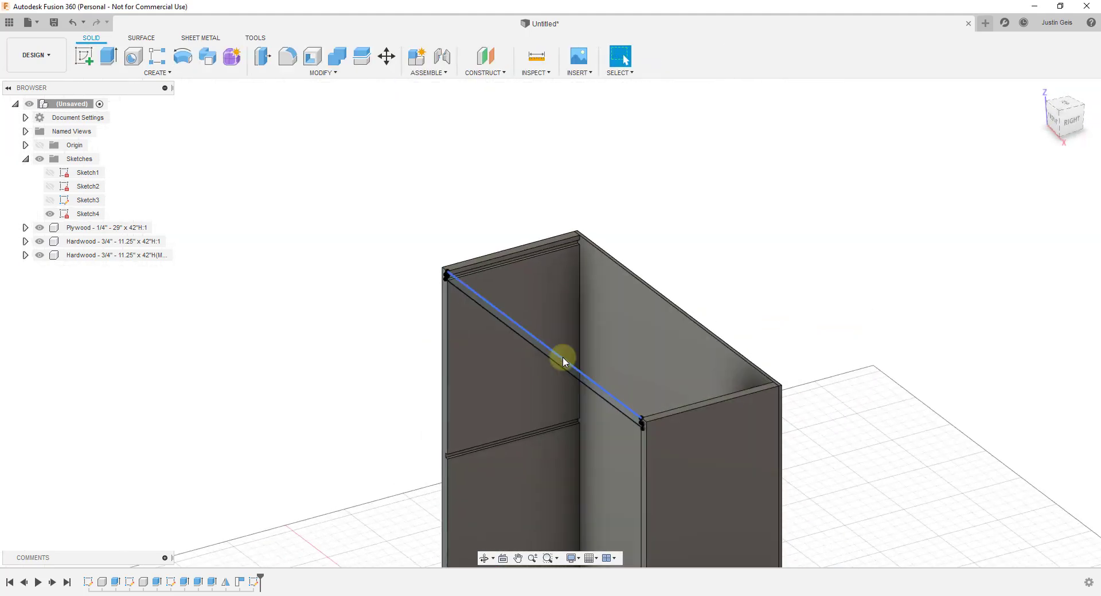
scroll(589, 384, up, 2)
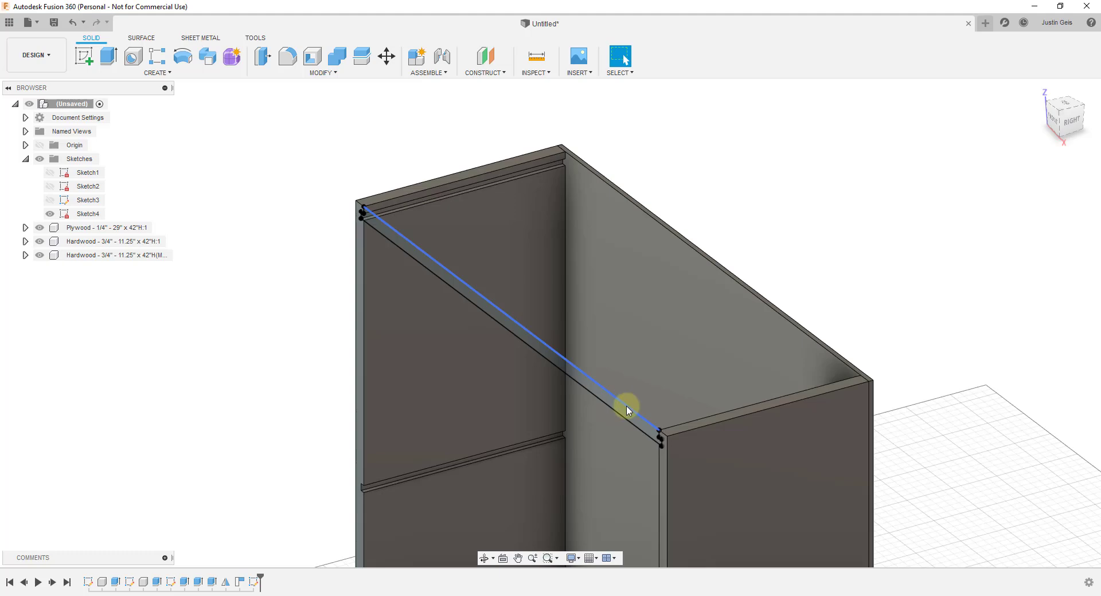
shift+middle_drag(627, 409, 570, 330)
scroll(941, 376, up, 2)
scroll(762, 347, up, 3)
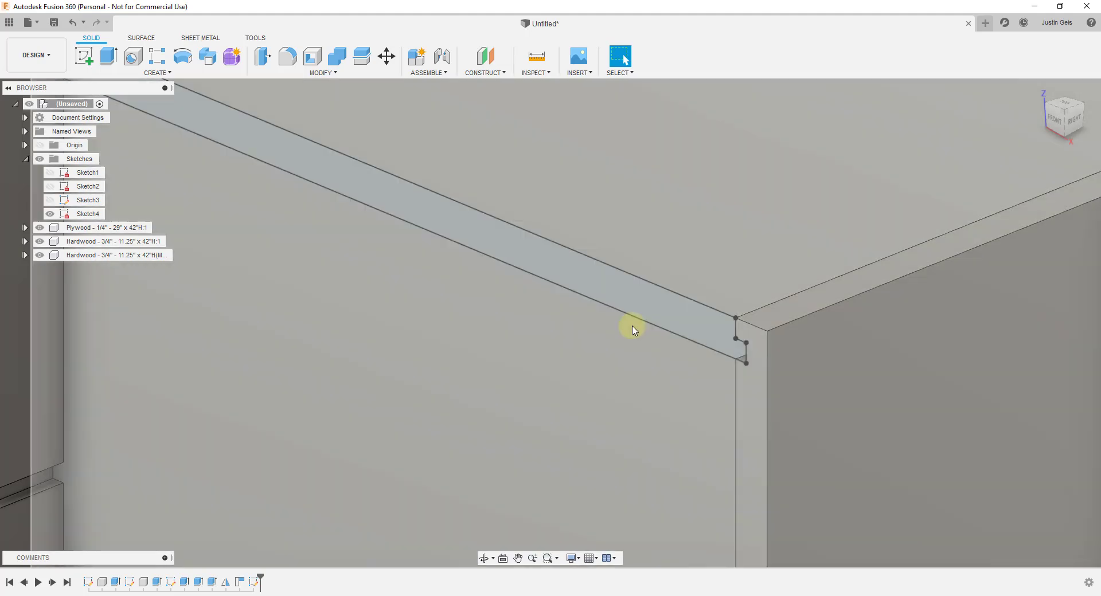
scroll(614, 319, down, 5)
click(567, 286)
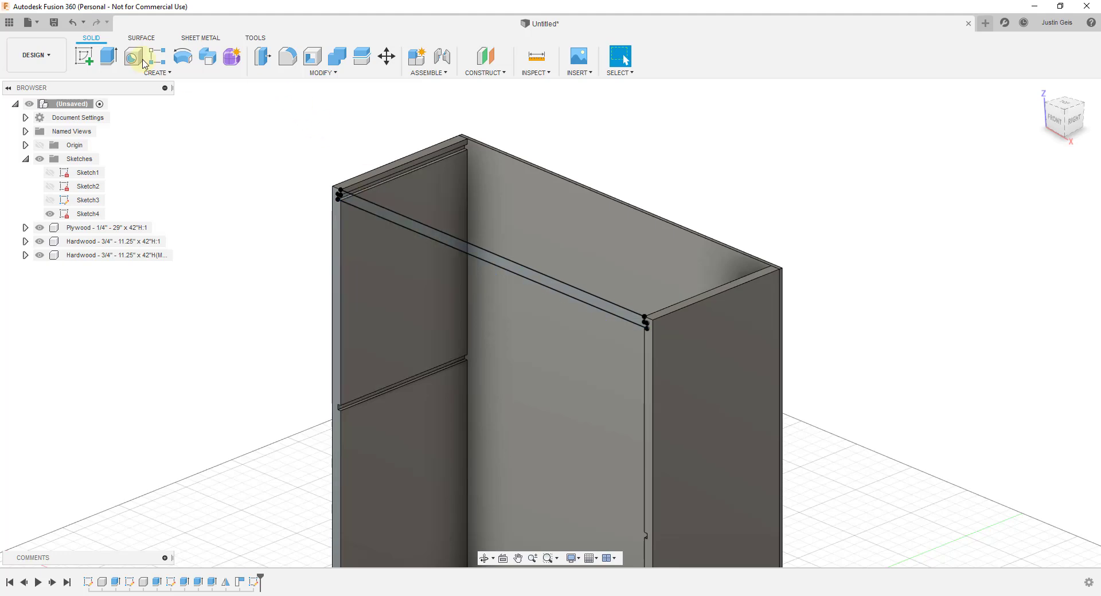
Extrude the top shelf profile by -11.25 in toward the plywood back as a new component.
click(108, 56)
click(504, 266)
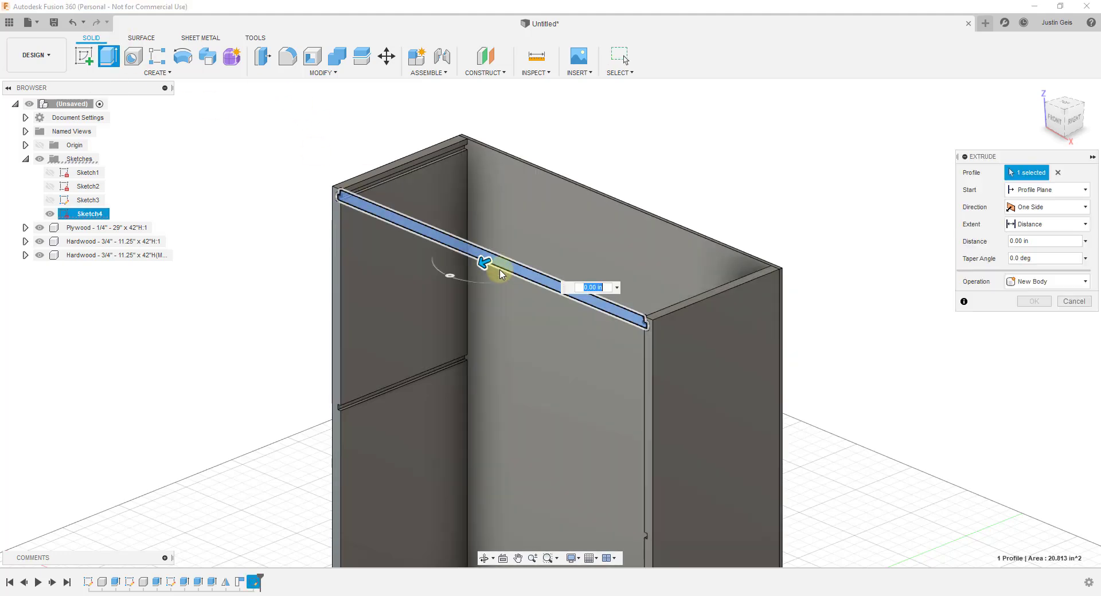
drag(511, 270, 622, 248)
click(1053, 240)
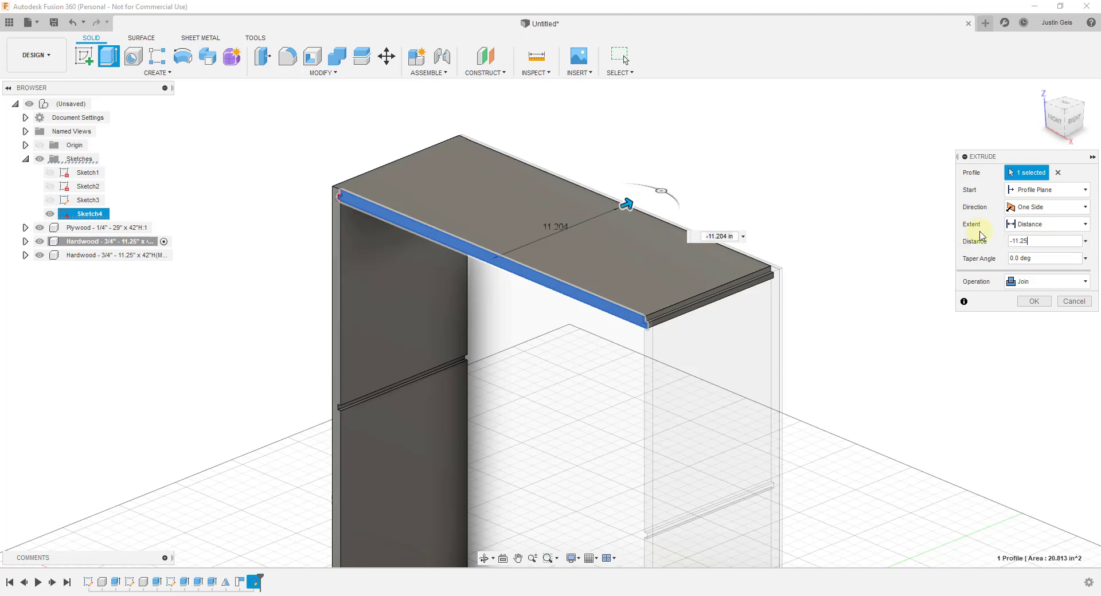
key(Return)
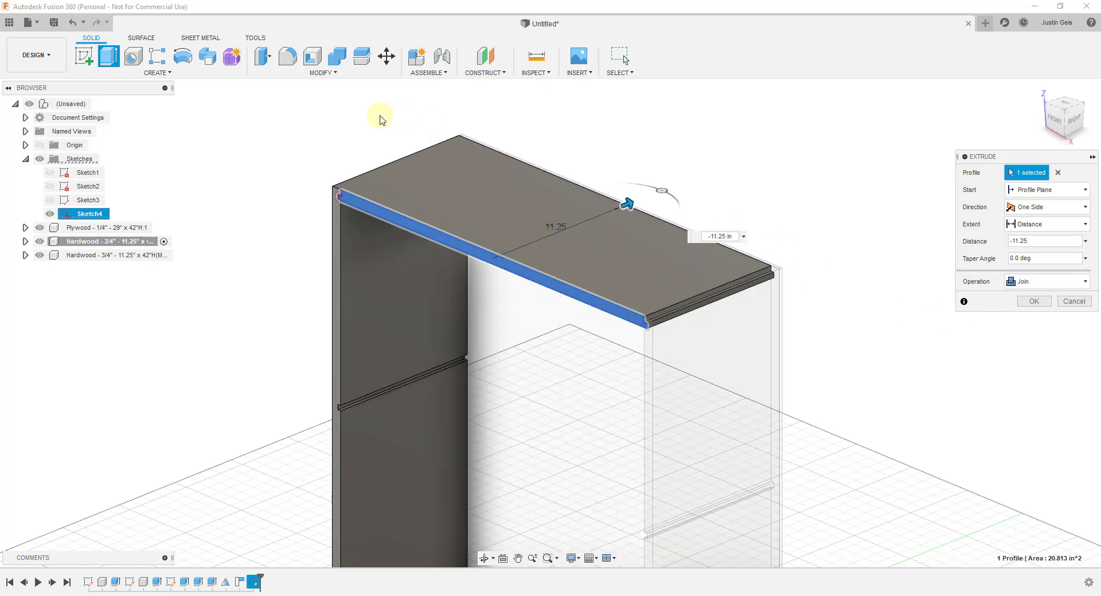
scroll(381, 120, down, 1)
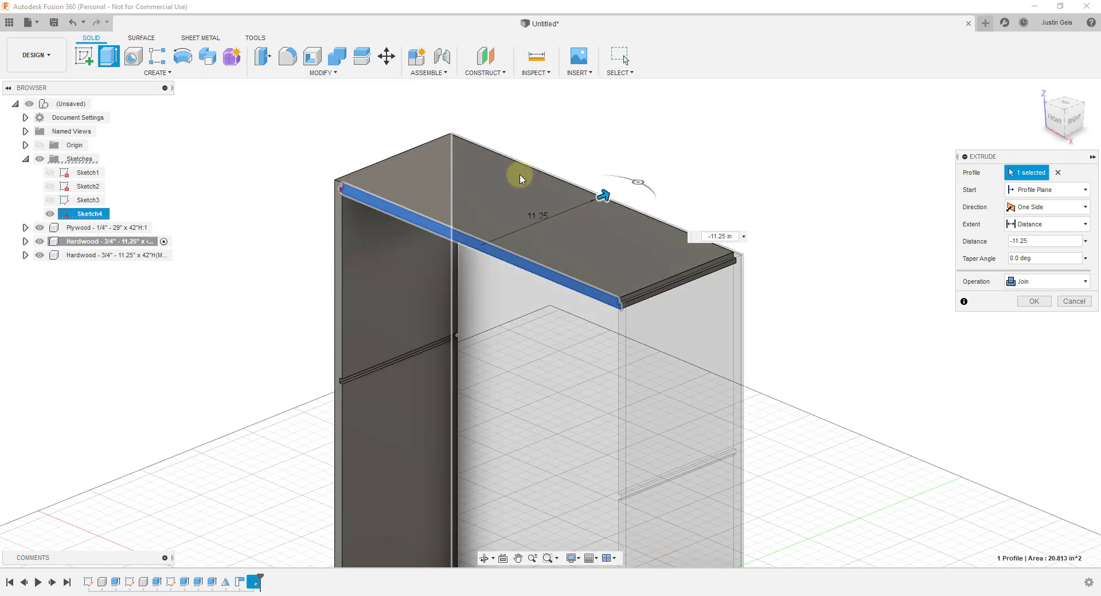
click(1038, 284)
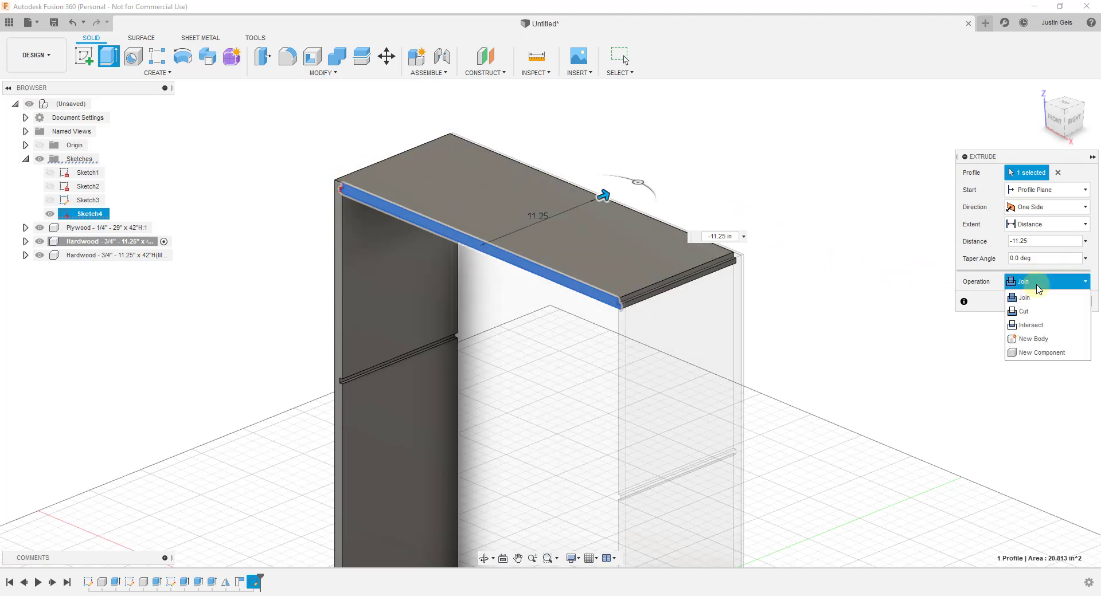
click(1039, 354)
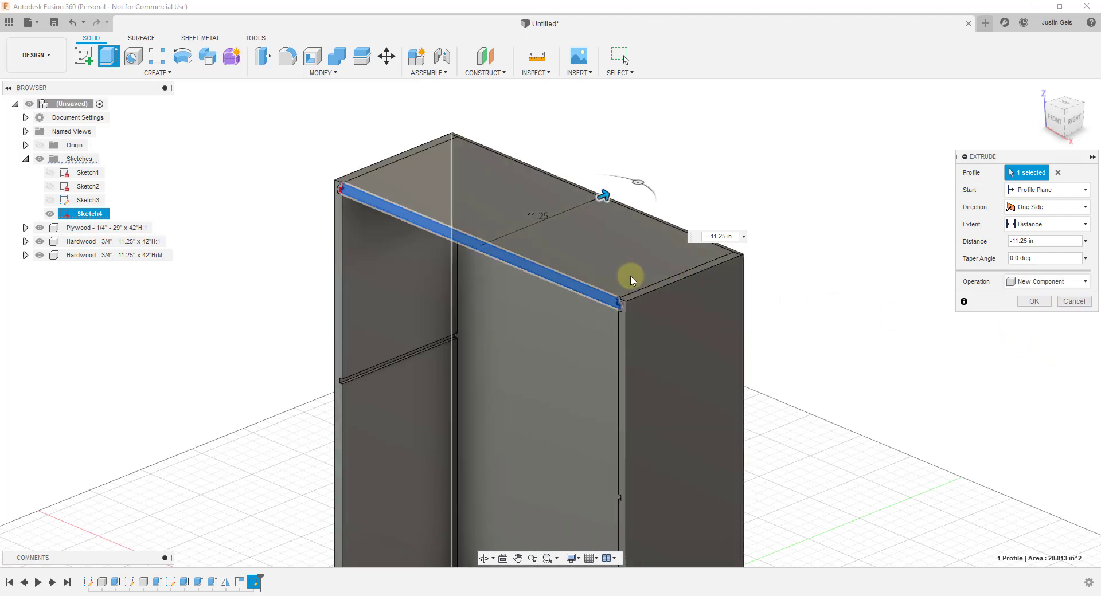
scroll(649, 288, up, 2)
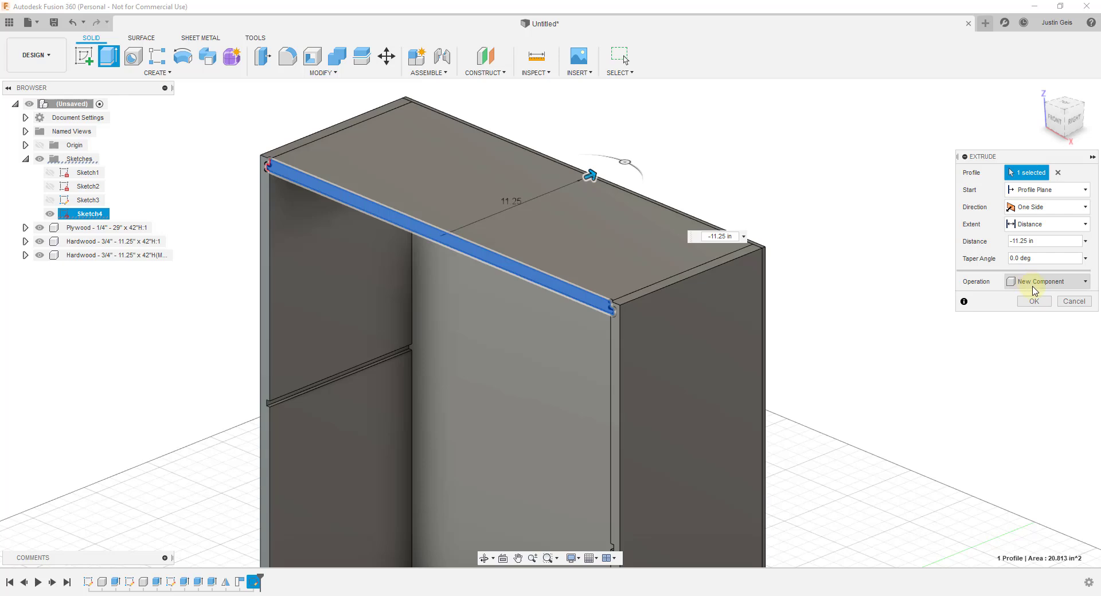
click(1034, 301)
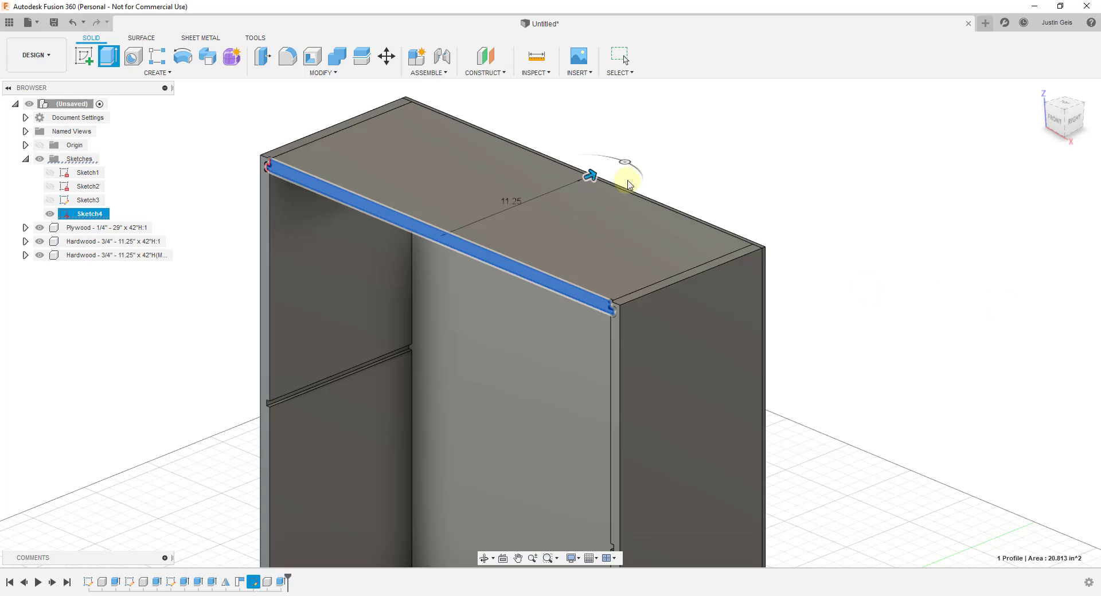
Rename the top shelf component as Hardwood - 3/4" - 11.25" x 28 1/2".
click(80, 269)
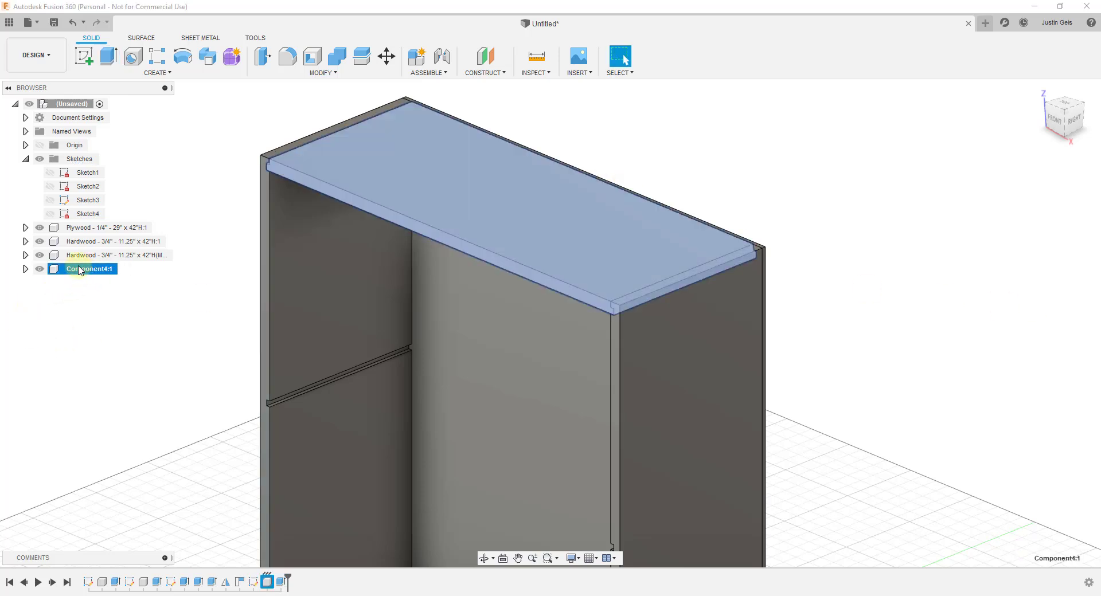
click(80, 268)
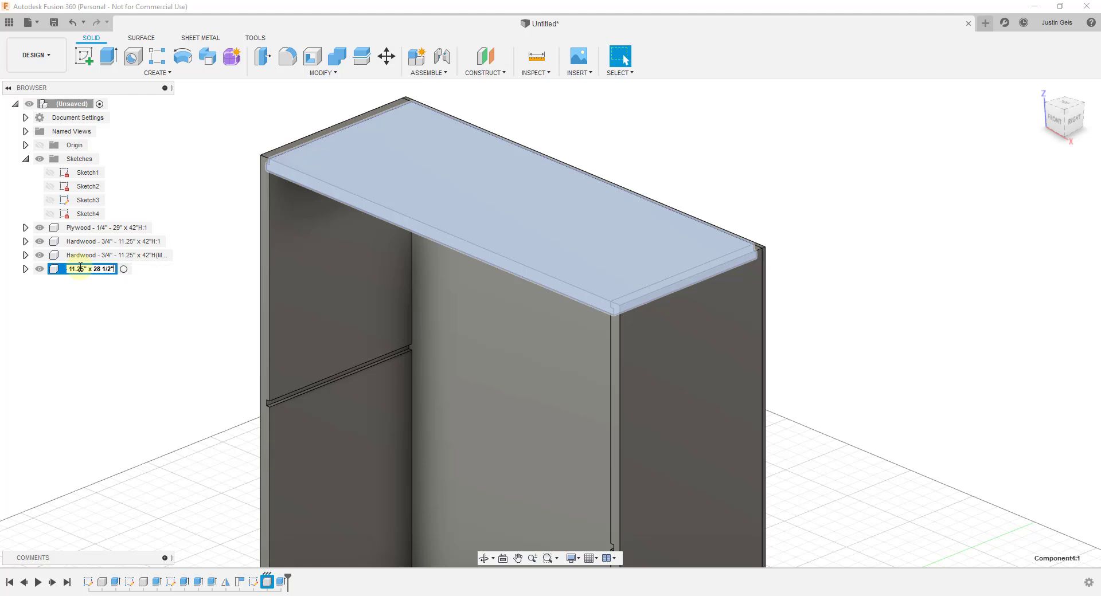
key(Return)
Examine how the top shelf fits into the side panel grooves and against the plywood back, and check its component name.
scroll(755, 245, up, 2)
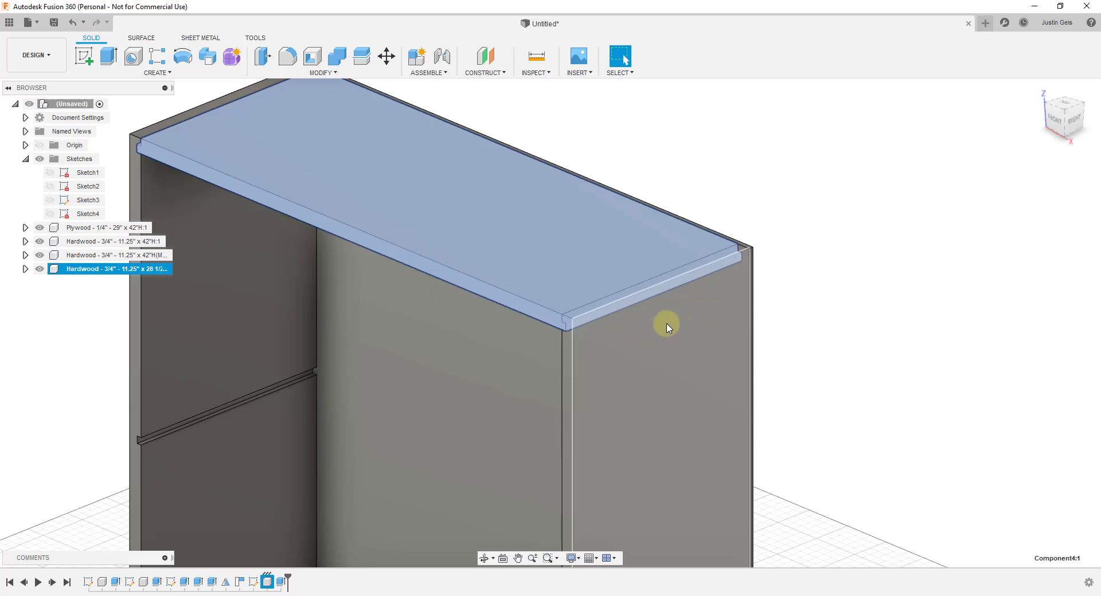
scroll(709, 330, down, 5)
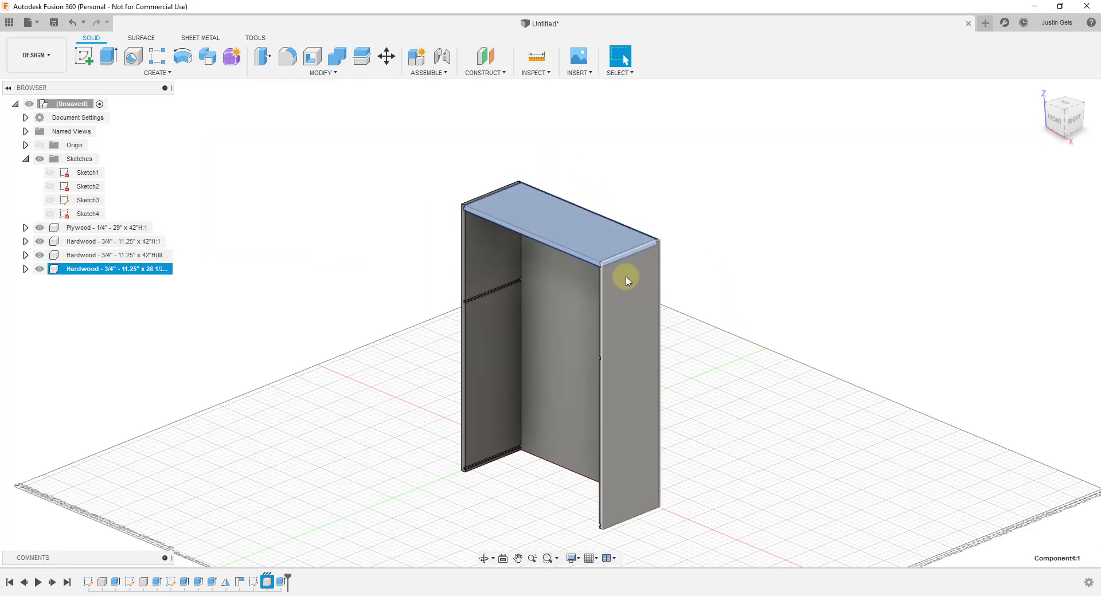
scroll(638, 242, up, 2)
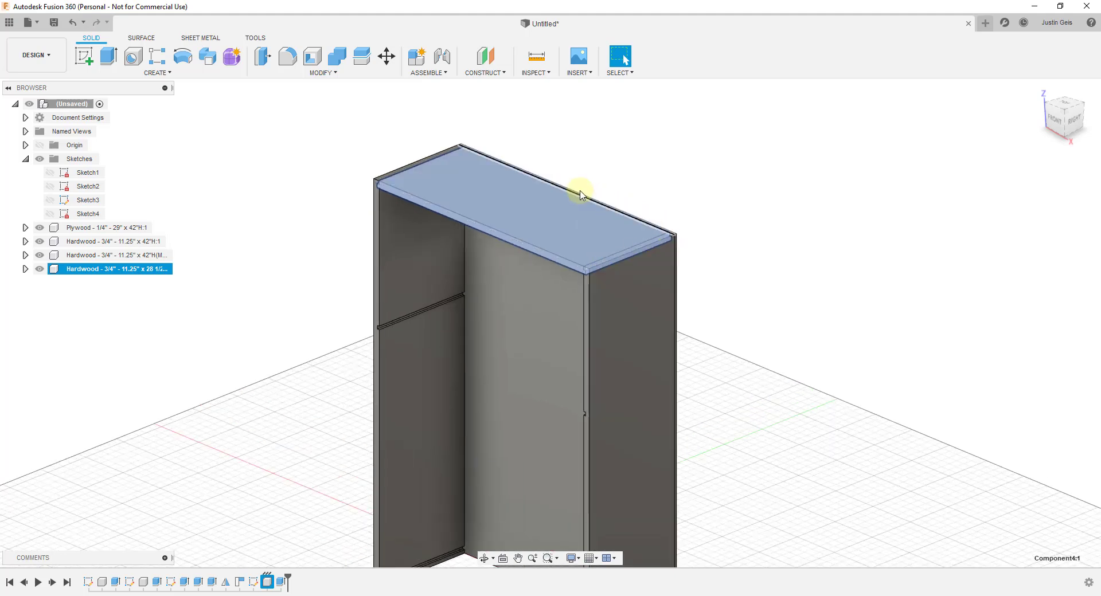
scroll(675, 237, up, 4)
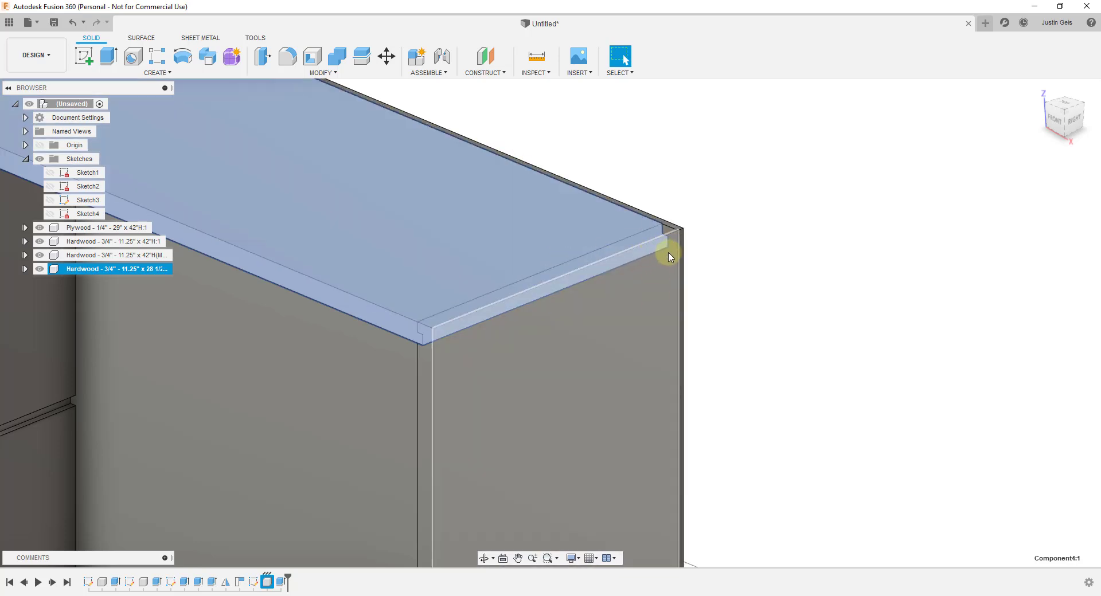
scroll(656, 260, down, 10)
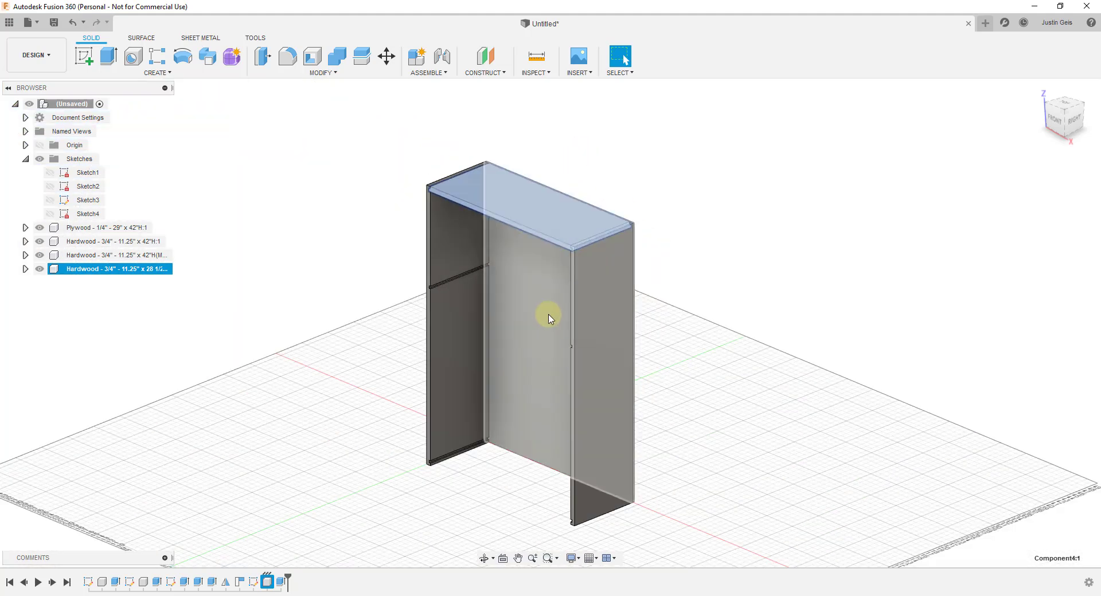
shift+middle_drag(573, 330, 590, 322)
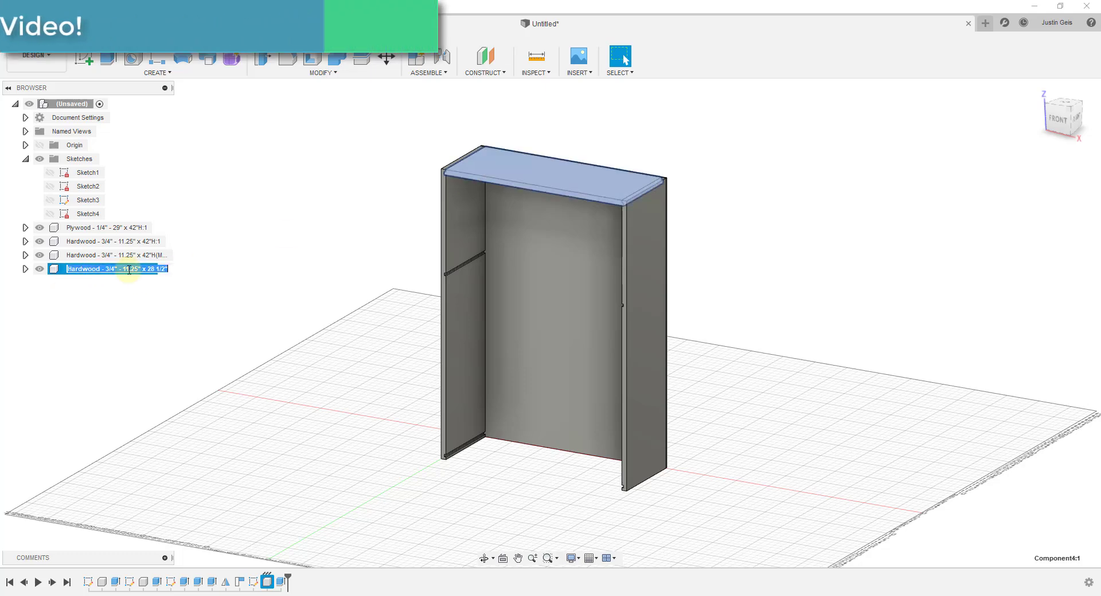
click(256, 277)
Create a copy of the top hardwood shelf component with Move/Copy, using the Components object type.
scroll(594, 177, up, 2)
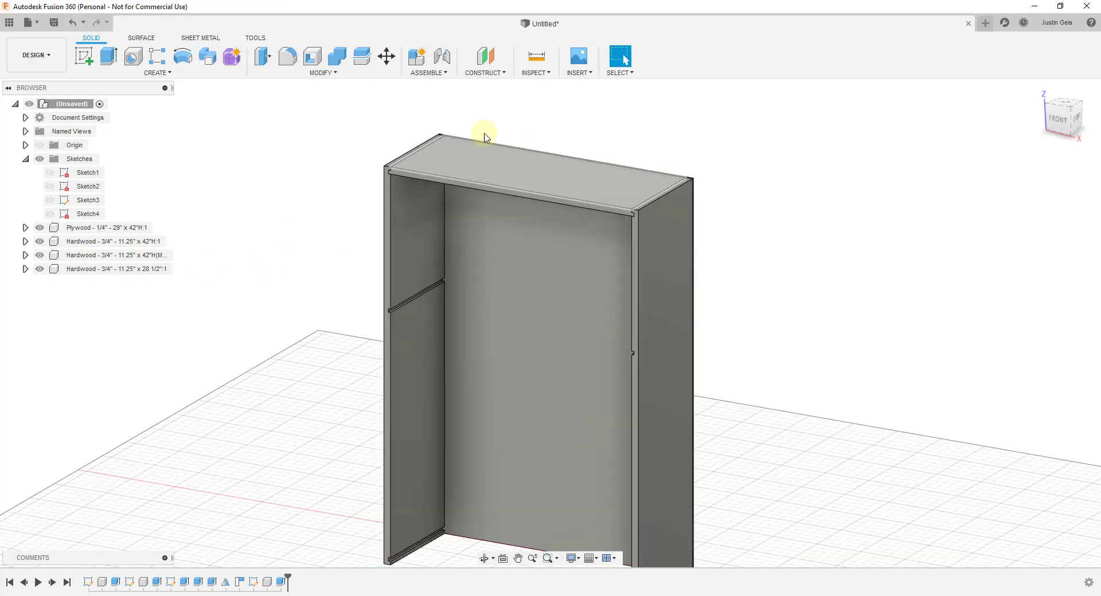
click(387, 61)
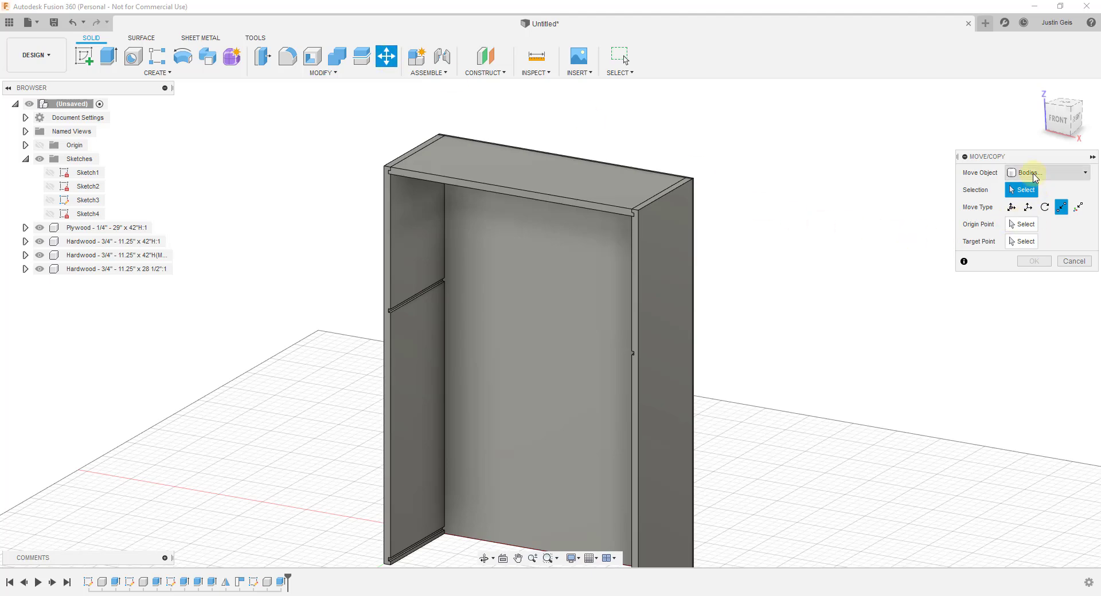
click(1035, 175)
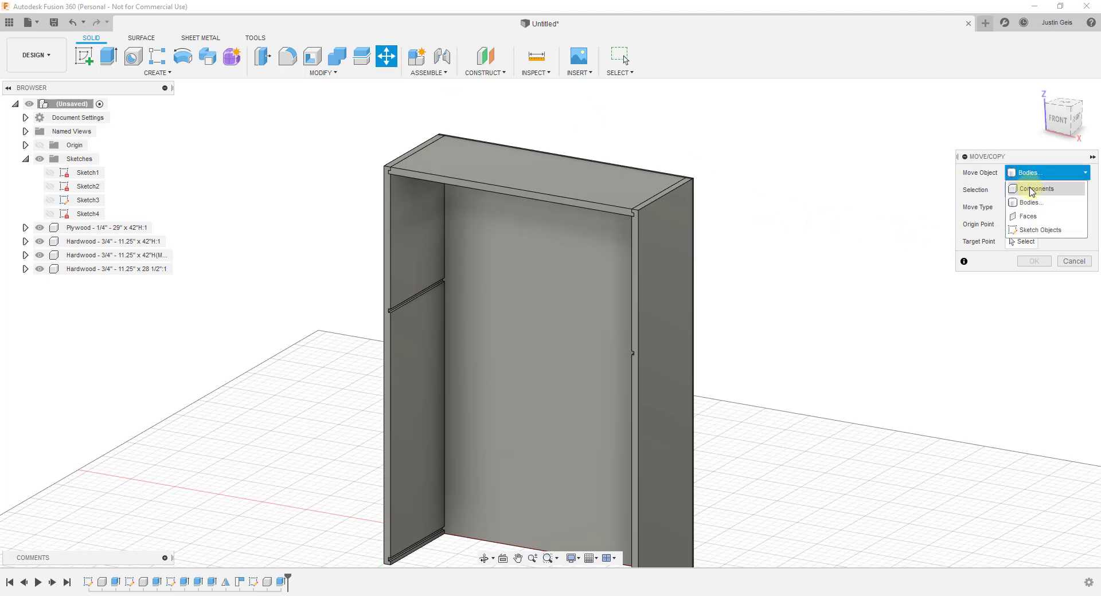
click(1033, 191)
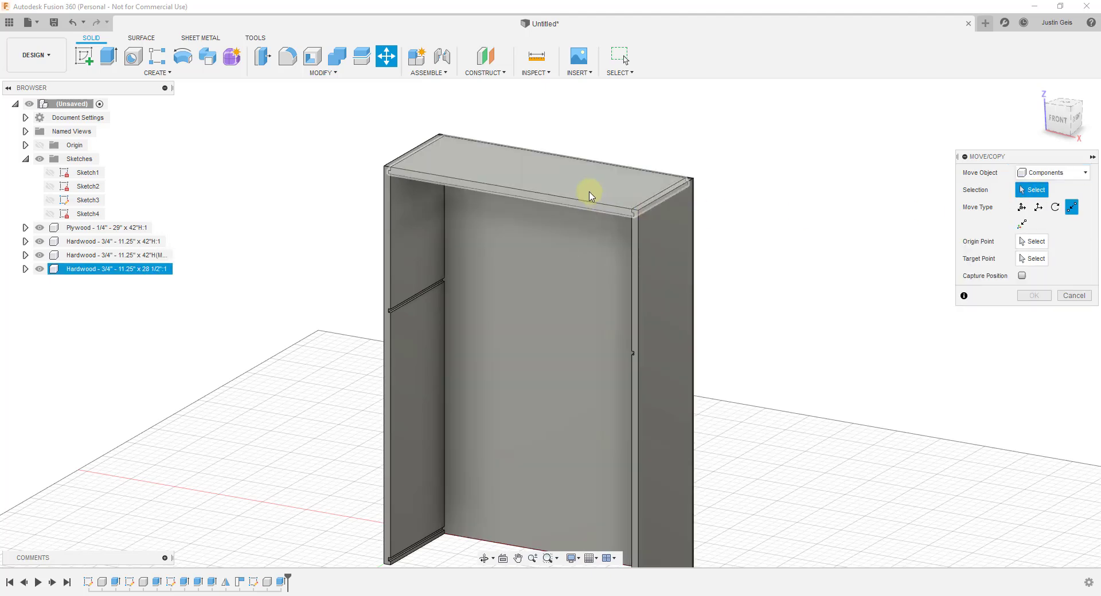
click(590, 191)
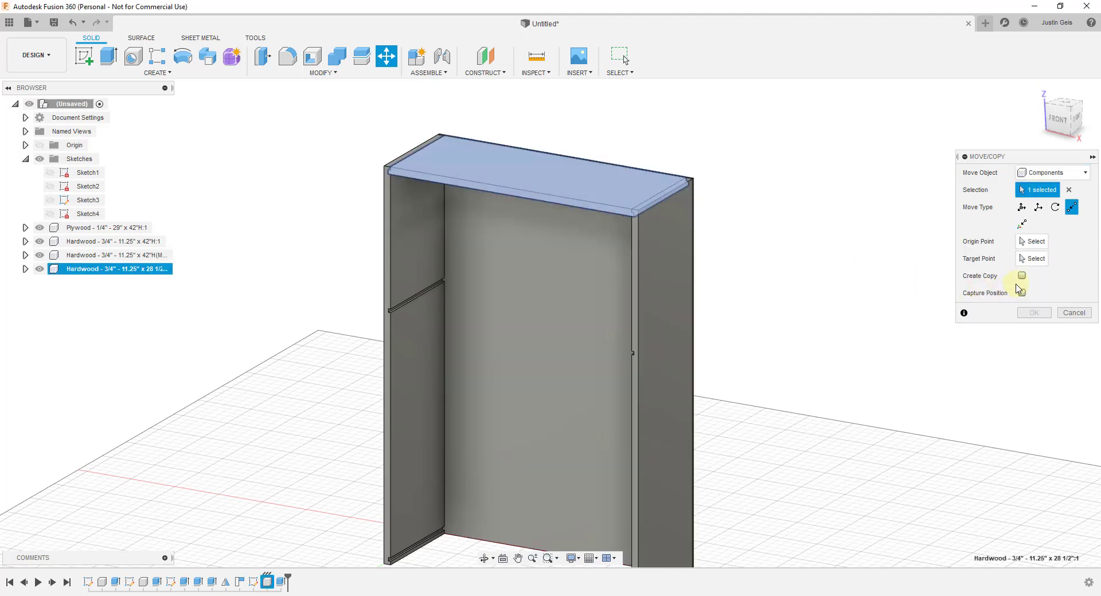
click(1022, 276)
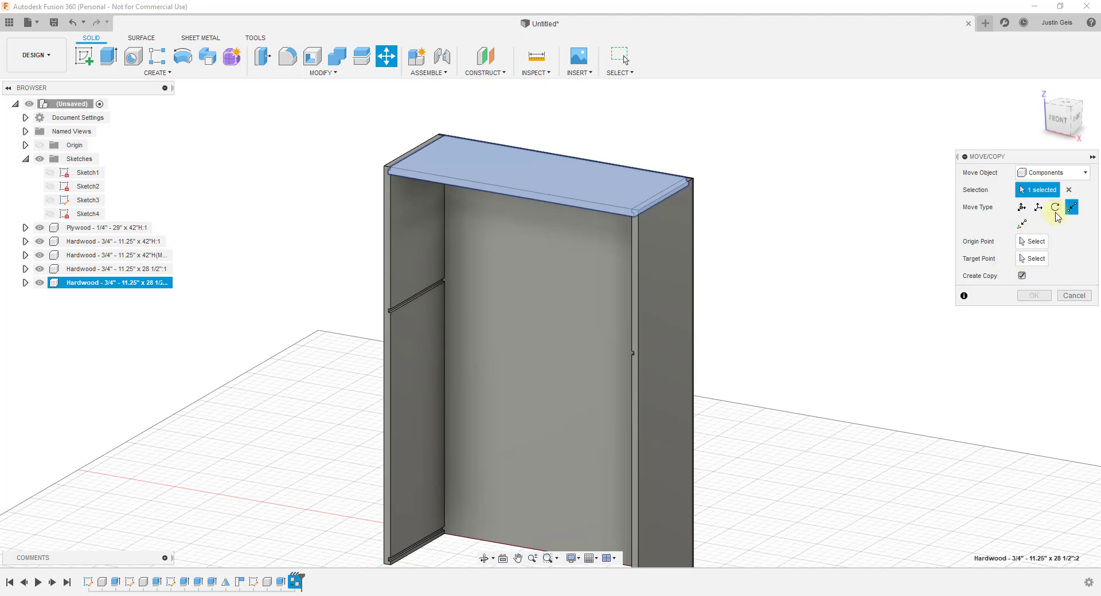
Place the shelf copy point to point, from its lower front tongue corner to the matching corner of the side panel's middle groove.
click(1034, 242)
scroll(390, 167, up, 5)
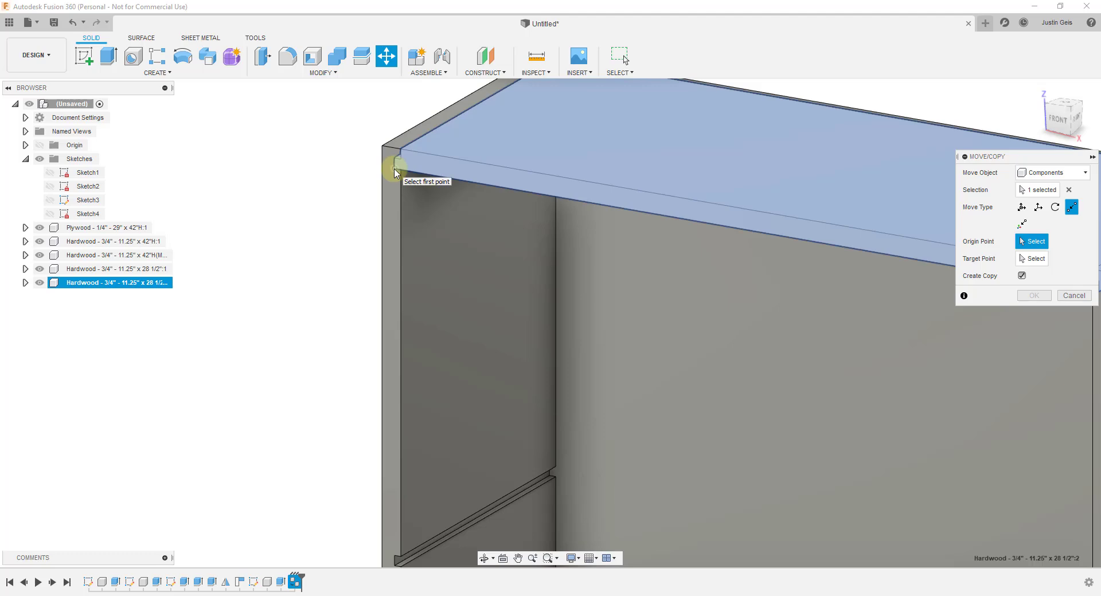
click(395, 171)
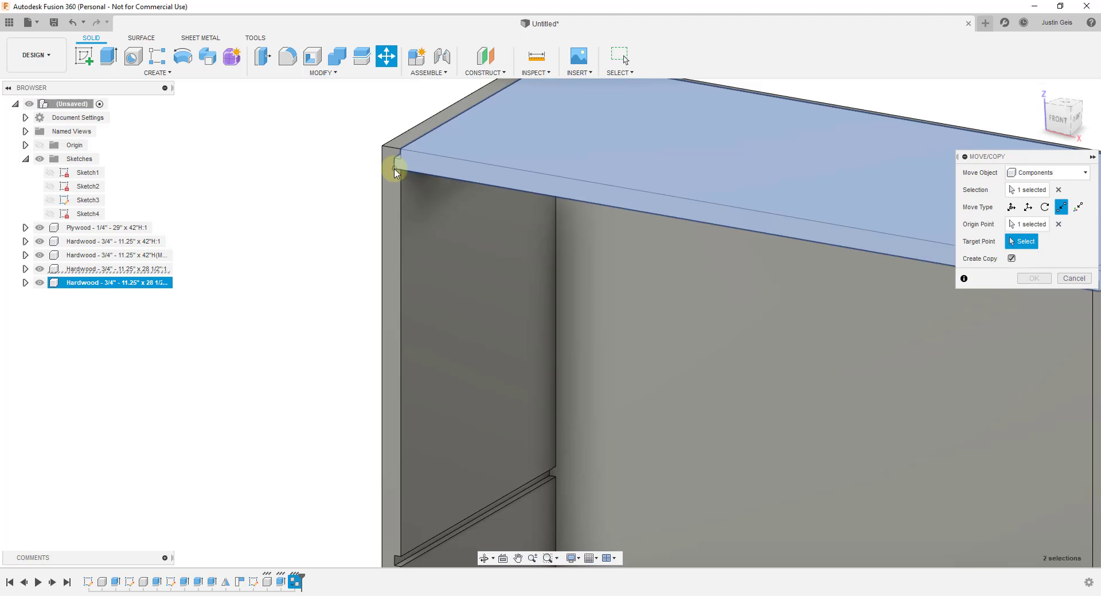
scroll(396, 172, down, 4)
scroll(406, 356, up, 4)
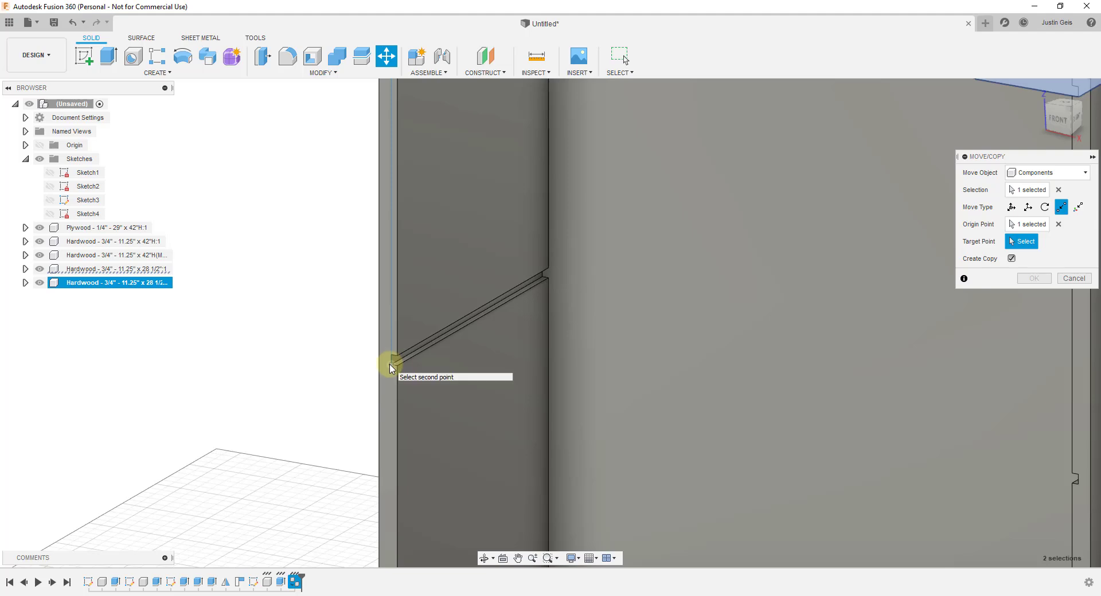
click(390, 368)
scroll(425, 263, down, 6)
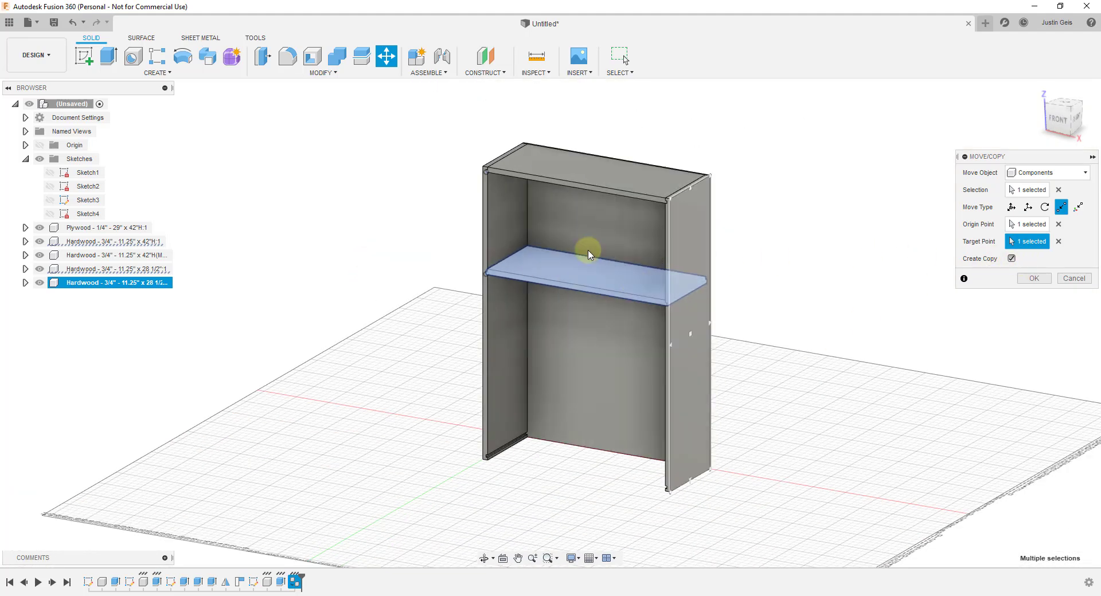
scroll(484, 275, up, 5)
click(1033, 279)
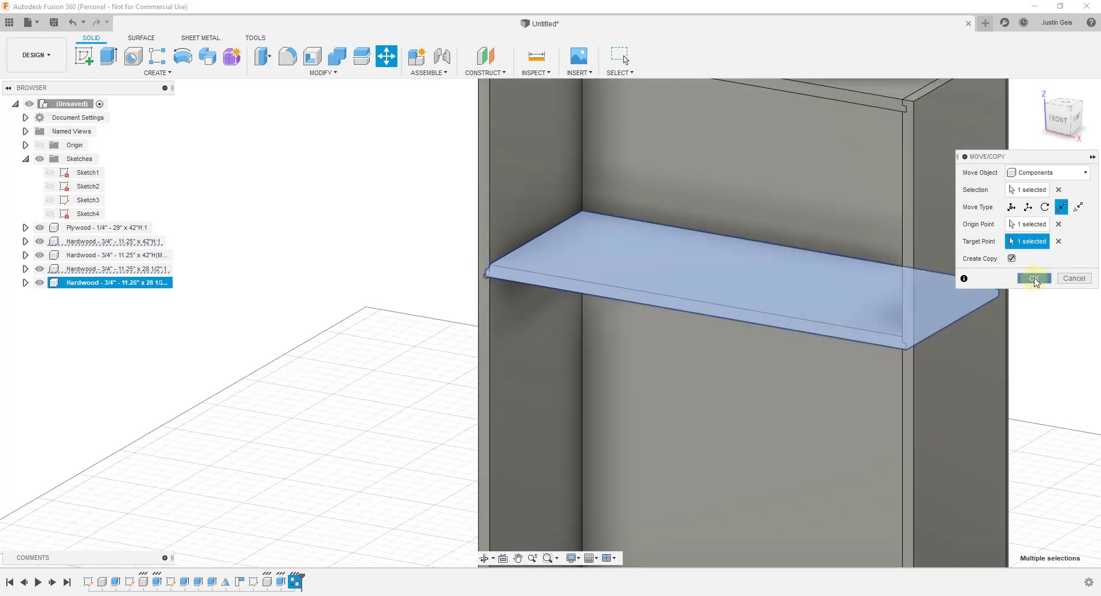
Copy the middle shelf component point to point from its front tongue corner to the matching corner of the side panel's lowest groove.
scroll(467, 164, down, 2)
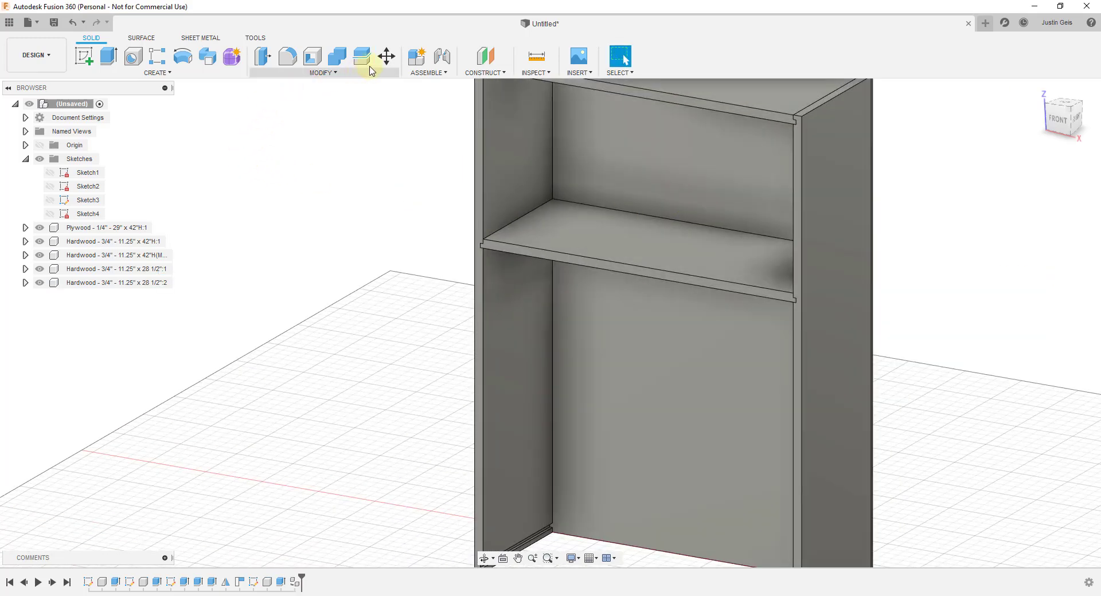
click(387, 56)
click(670, 243)
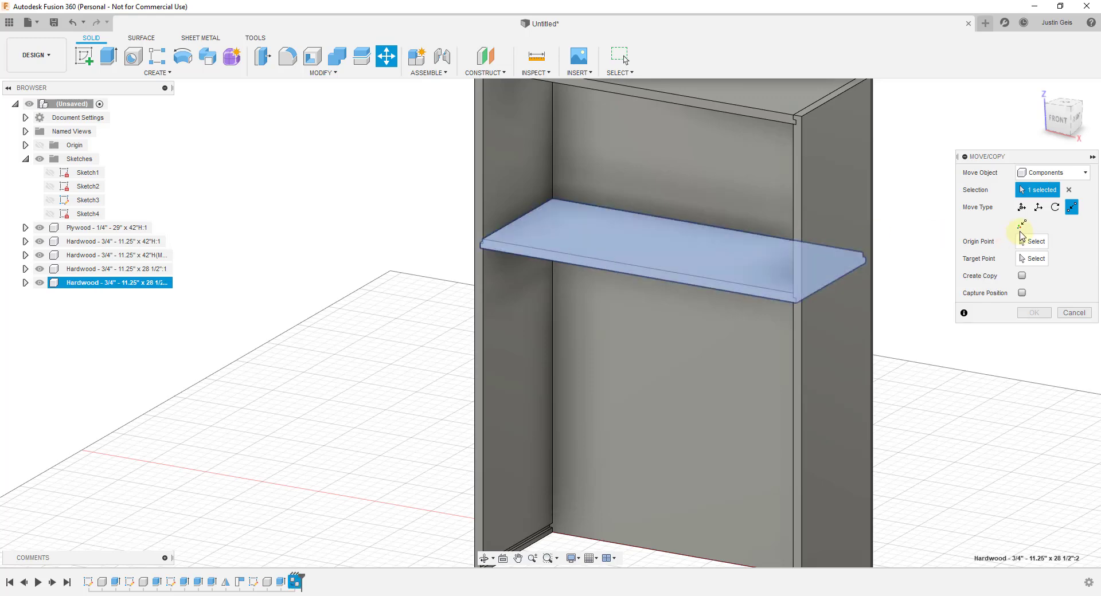
click(1022, 276)
click(1033, 241)
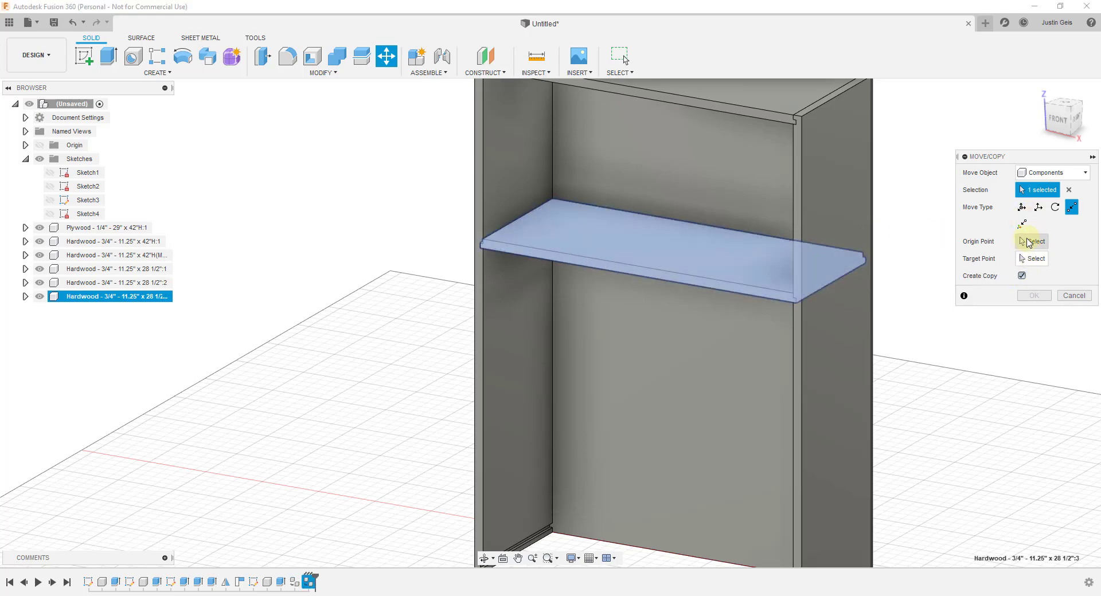
scroll(482, 254, up, 2)
click(482, 254)
scroll(489, 355, down, 3)
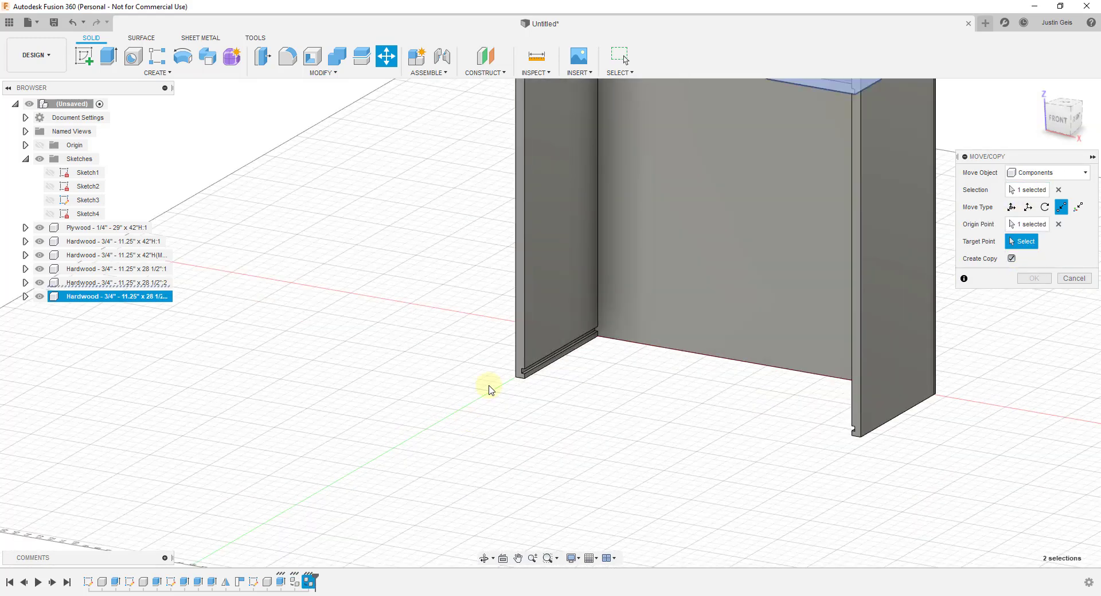
click(518, 367)
scroll(453, 333, down, 1)
scroll(437, 311, down, 2)
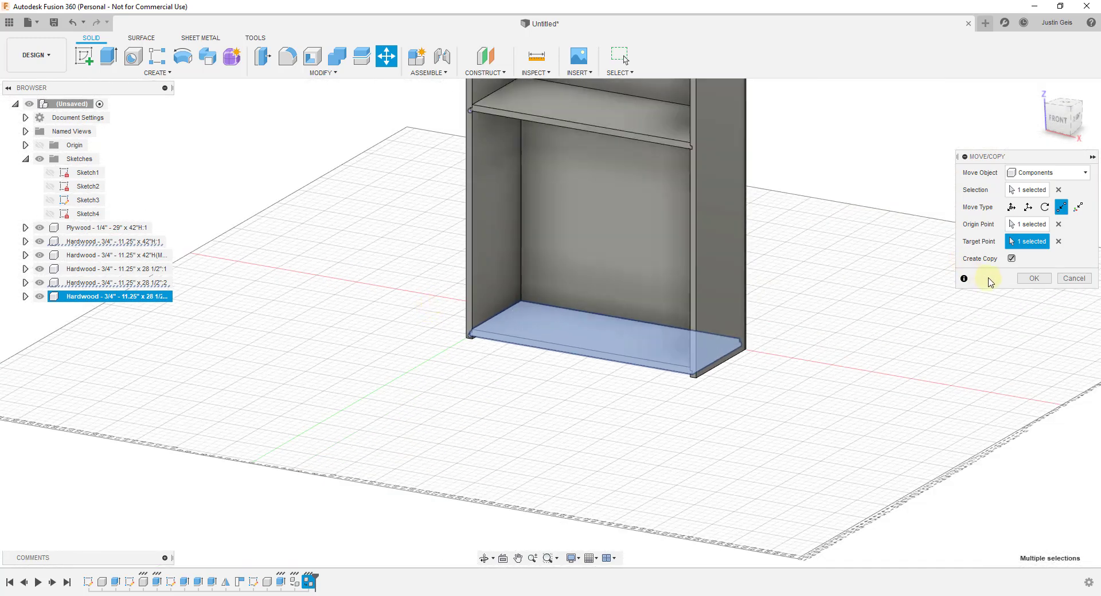
click(1034, 278)
scroll(511, 427, down, 3)
scroll(561, 219, up, 1)
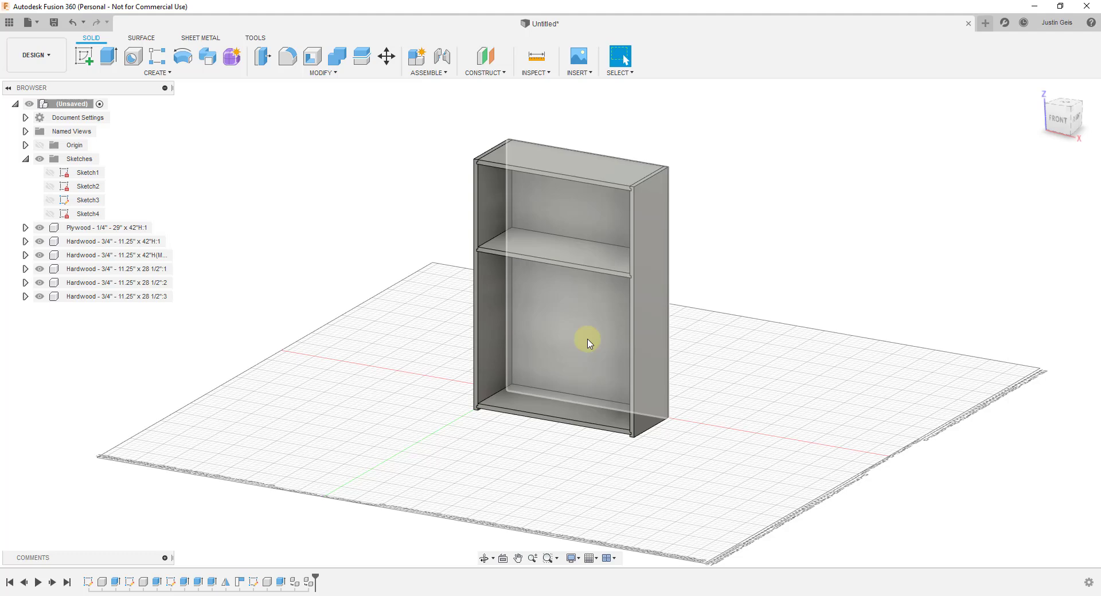
scroll(589, 343, up, 2)
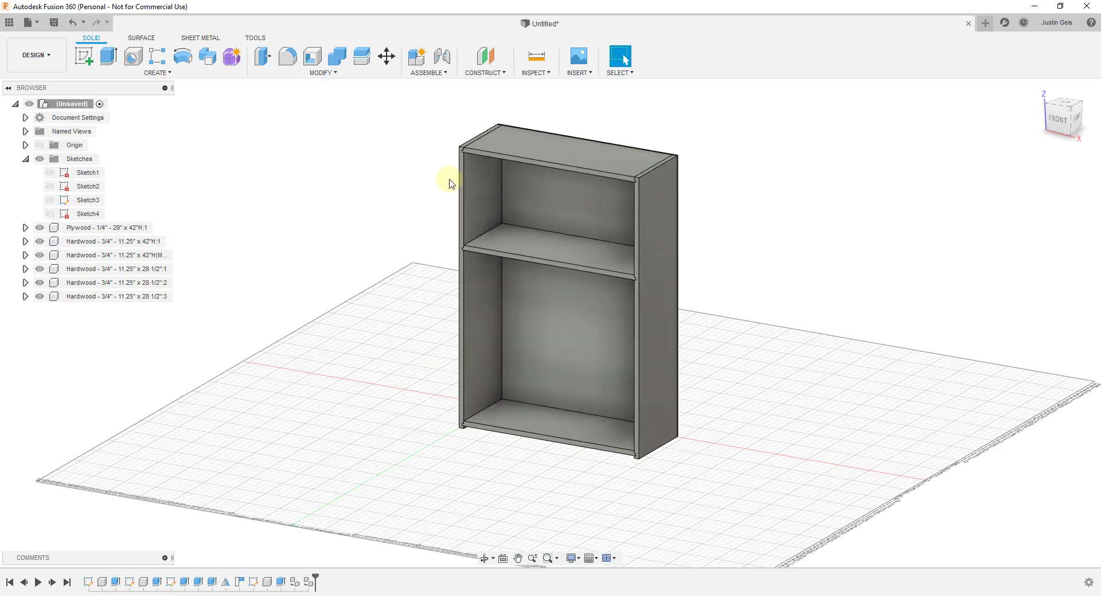
scroll(458, 182, up, 3)
scroll(769, 272, down, 2)
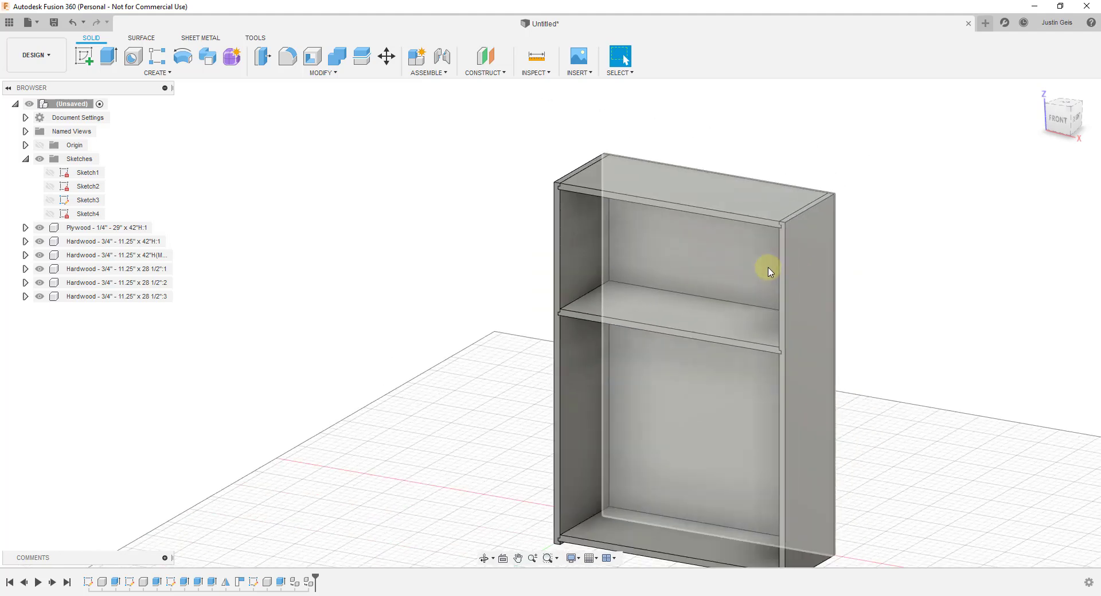
Sketch a rectangle covering the cabinet front on the left side panel's front face, from the upper-left outer corner to the lower-right outer corner.
scroll(802, 287, up, 1)
click(84, 56)
click(503, 172)
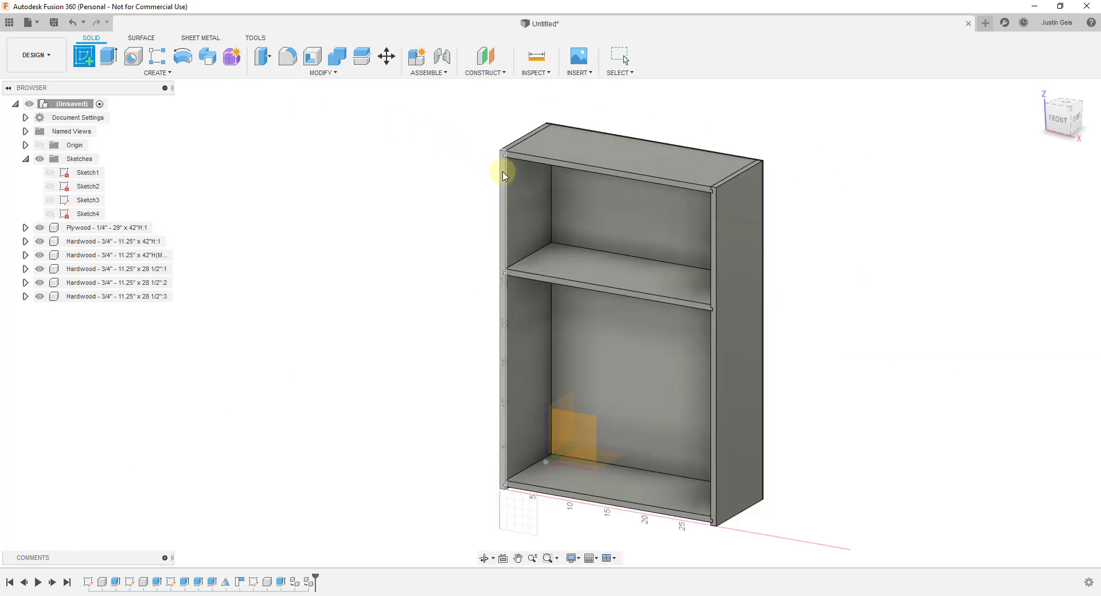
key(r)
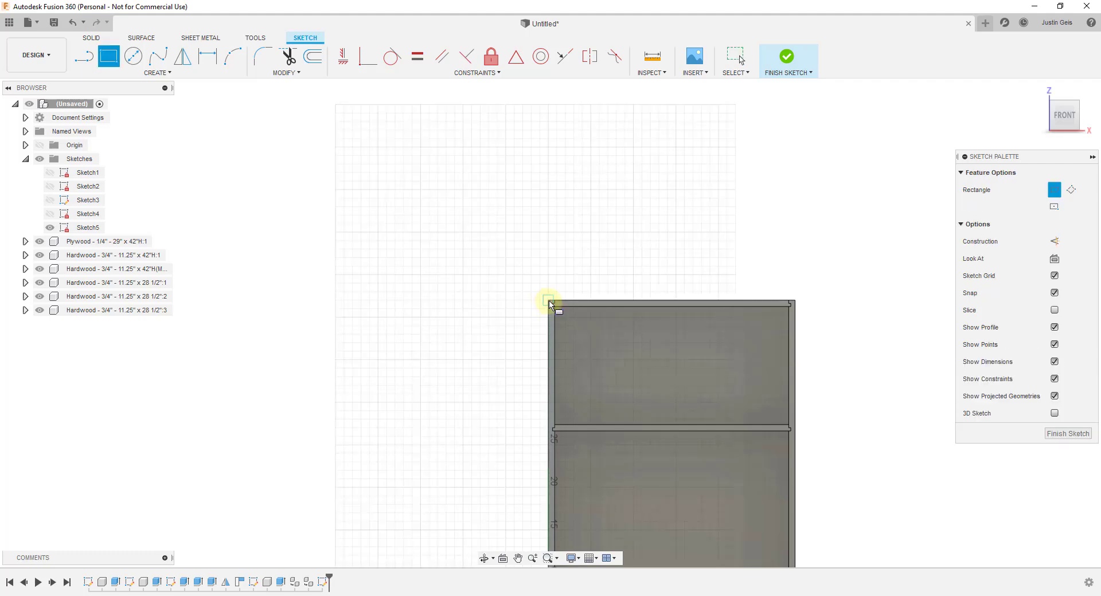
click(548, 302)
scroll(551, 304, down, 5)
scroll(640, 441, up, 4)
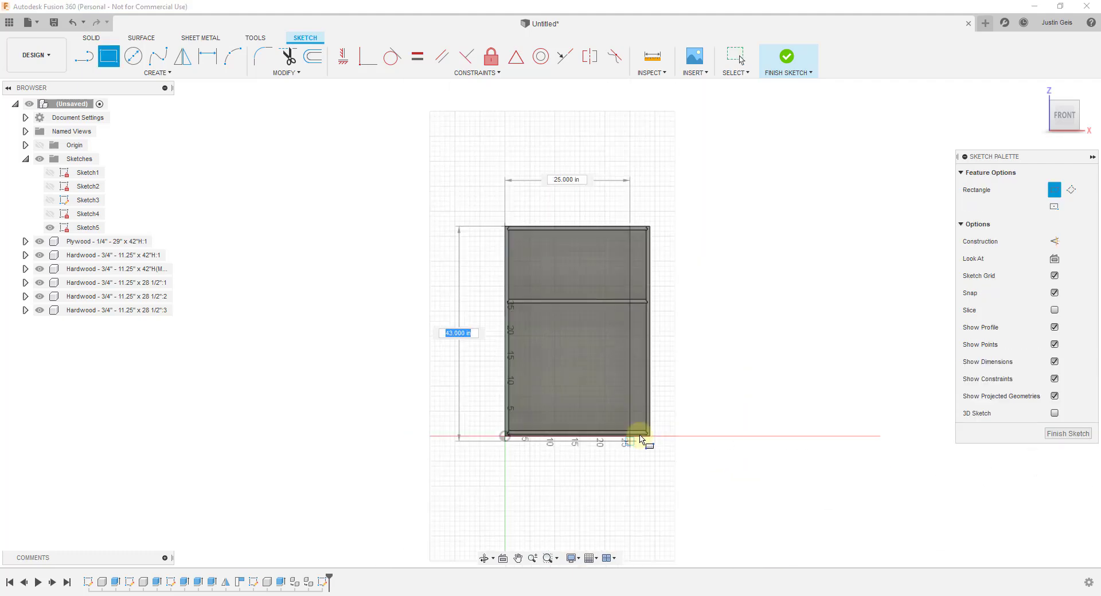
scroll(651, 439, up, 6)
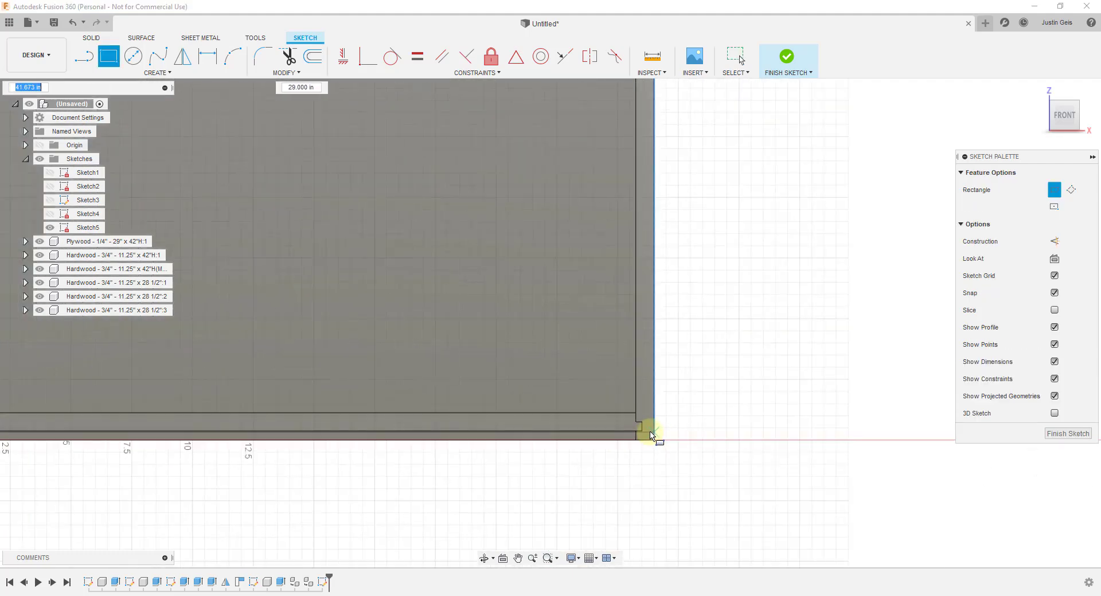
click(655, 442)
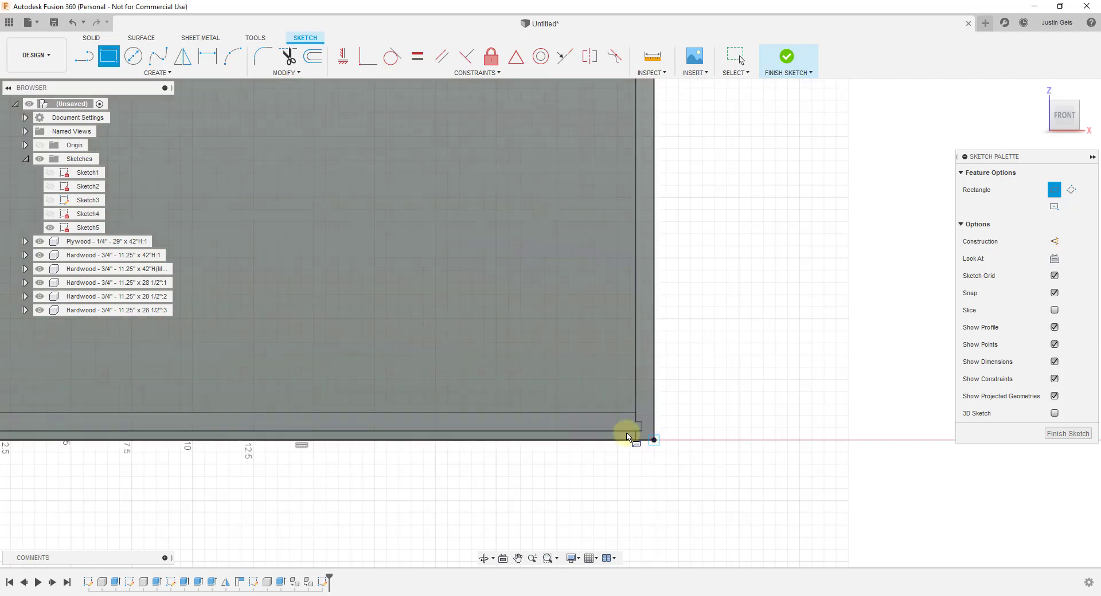
scroll(499, 378, down, 3)
click(1068, 433)
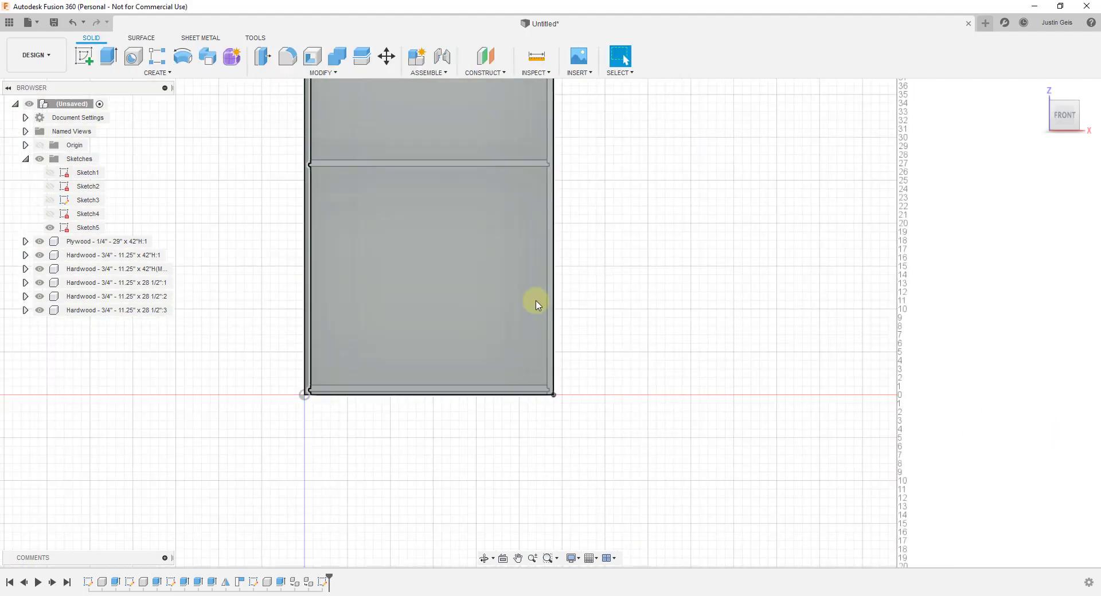
Begin one extrusion of the large front region and the narrow strip over the left side panel, pulled about 0.385 in outward.
mouse_move(534, 299)
shift+middle_down()
mouse_move(502, 328)
mouse_move(432, 177)
mouse_move(459, 352)
shift+middle_up()
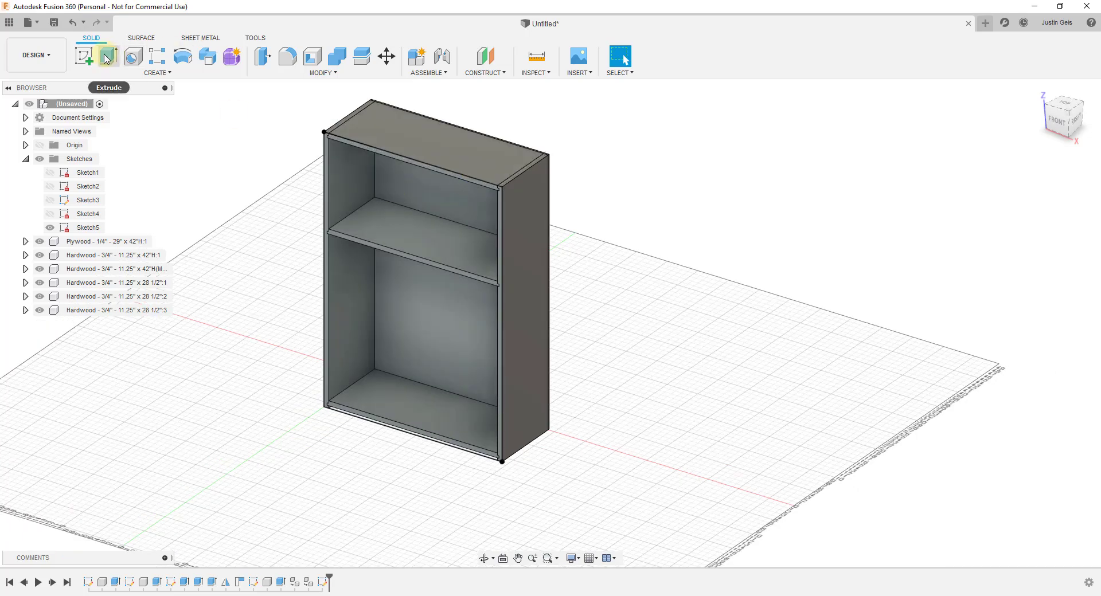
click(108, 56)
click(433, 225)
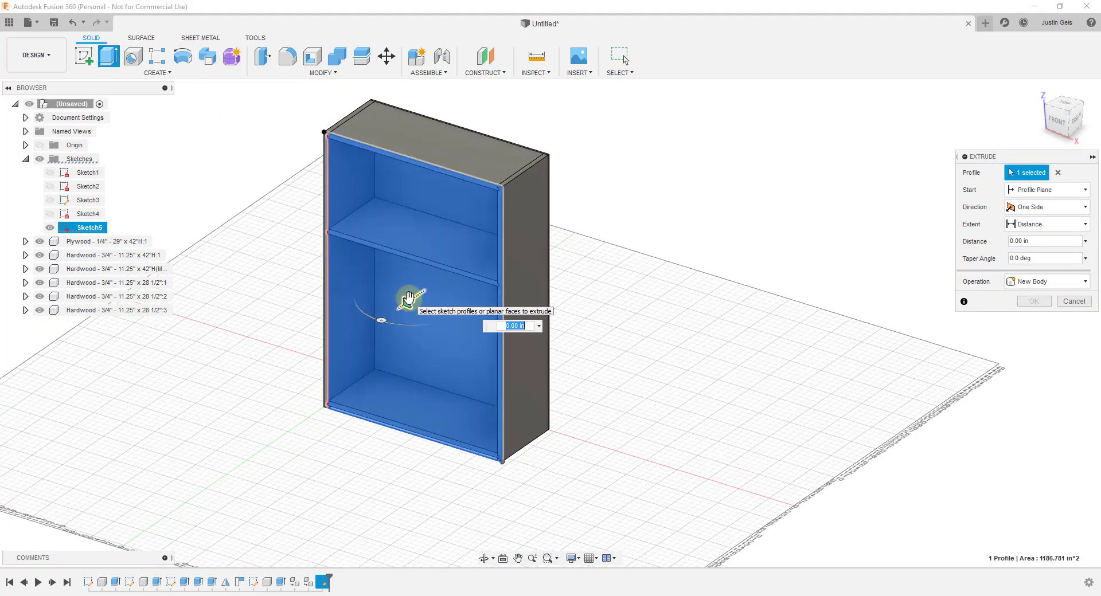
scroll(395, 181, up, 2)
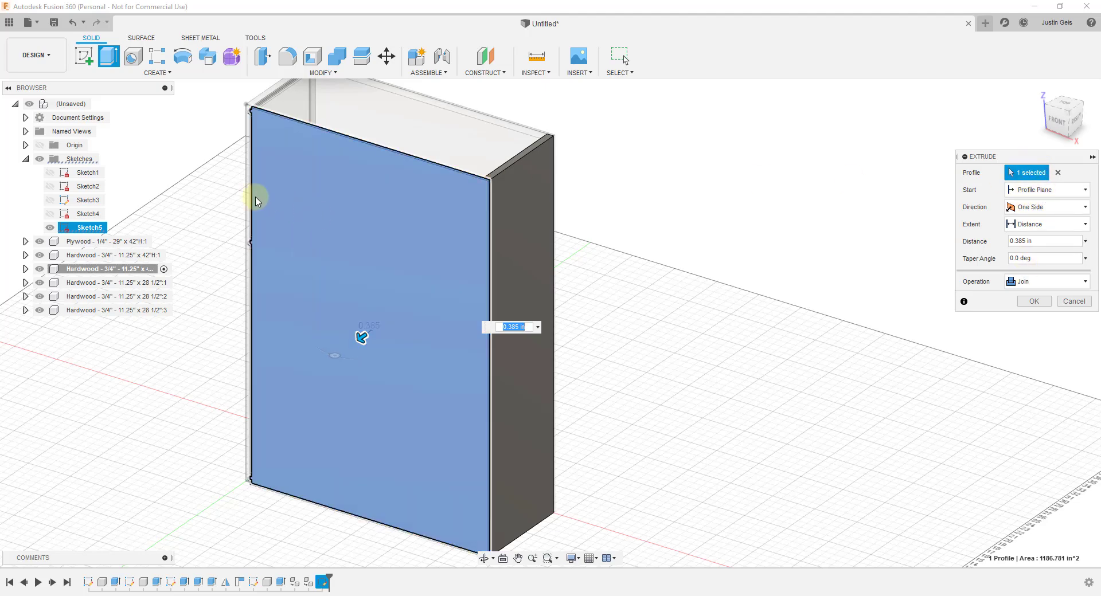
shift+middle_drag(253, 205, 286, 187)
click(280, 195)
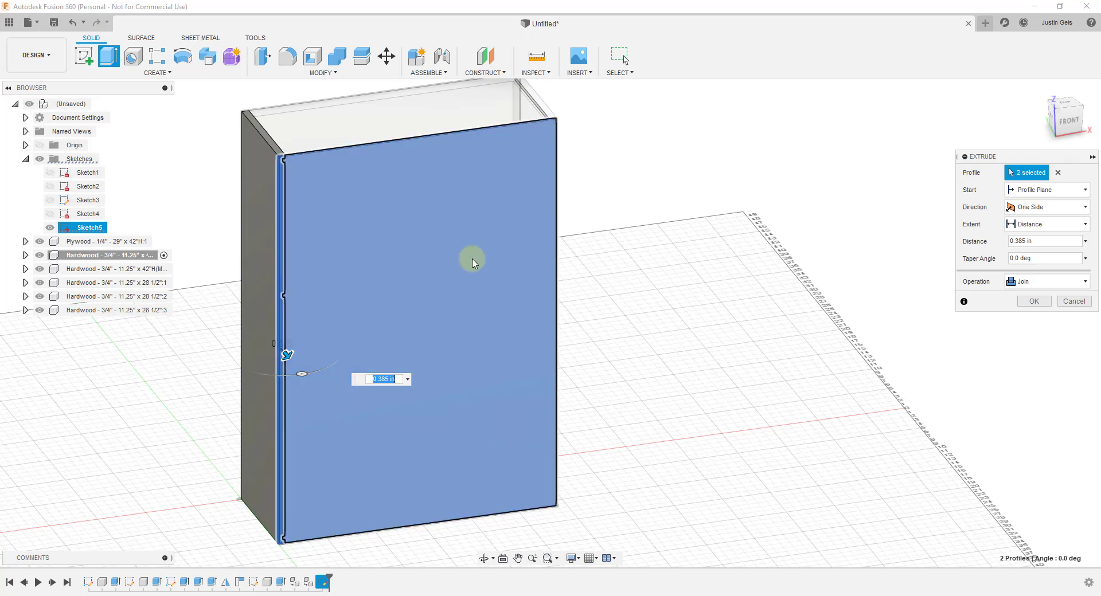
shift+middle_drag(583, 285, 308, 316)
scroll(308, 317, up, 4)
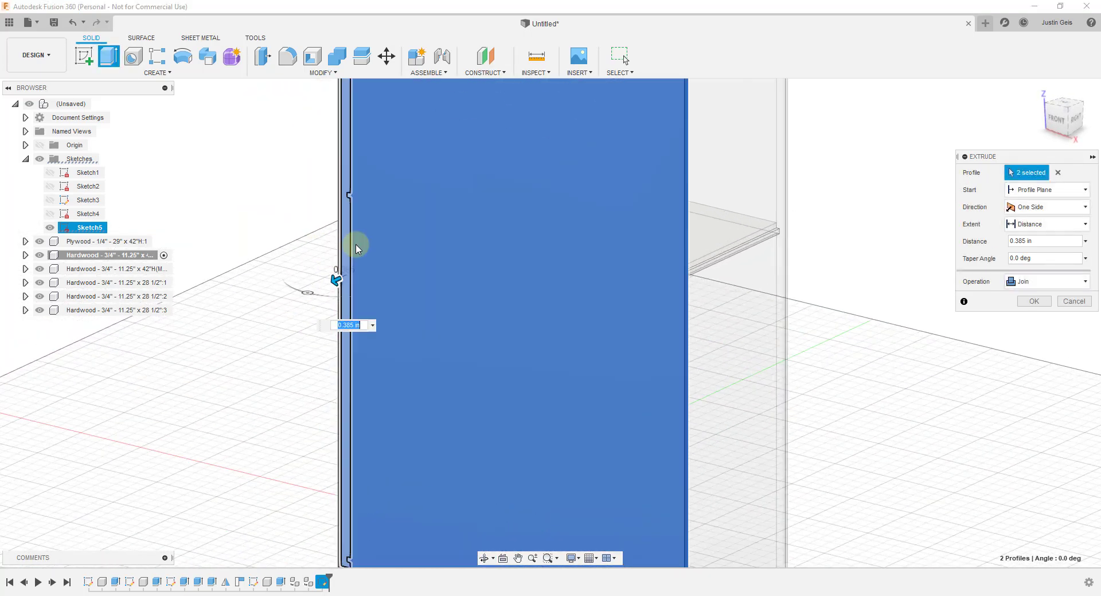
scroll(472, 256, down, 1)
Complete the front panel extrusion as a new component with a distance of 0.75 in.
click(1024, 282)
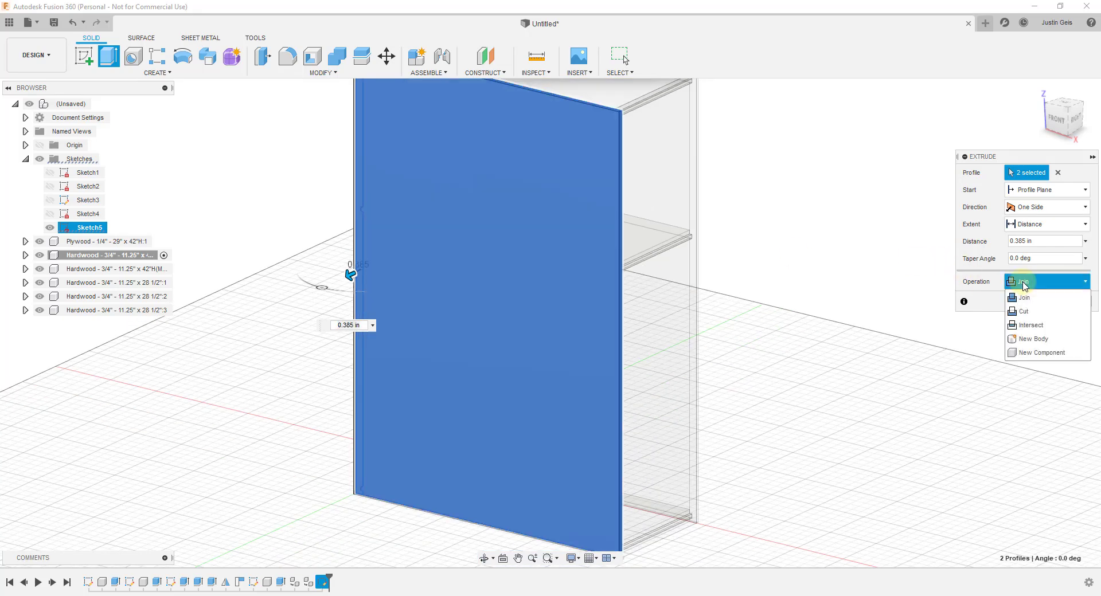
click(1029, 352)
scroll(636, 204, down, 1)
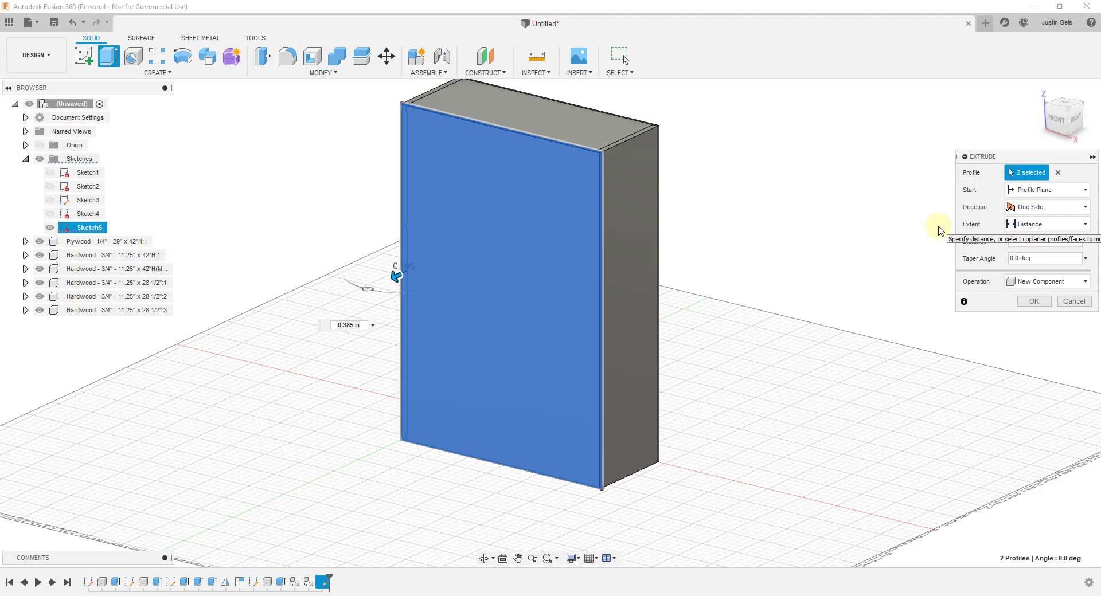
text(.75)
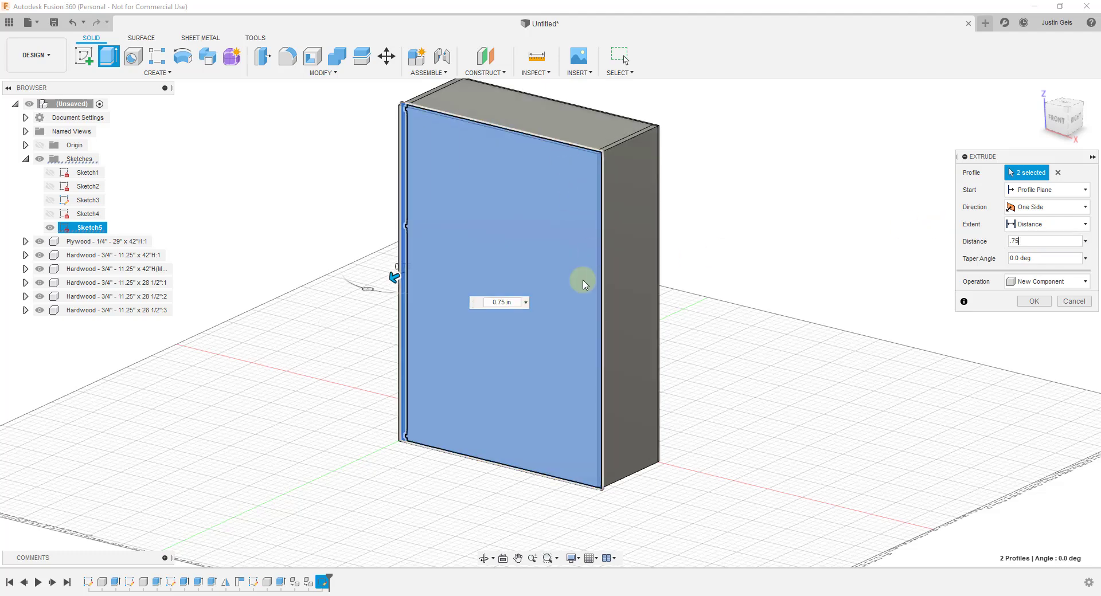
shift+middle_drag(436, 216, 401, 209)
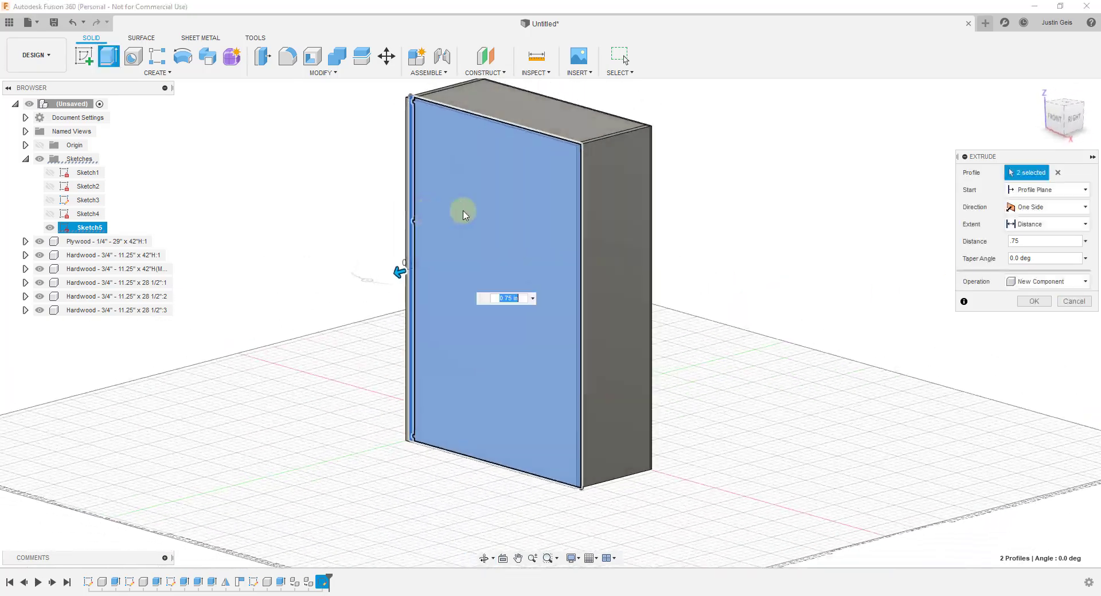
click(1032, 302)
scroll(572, 160, up, 5)
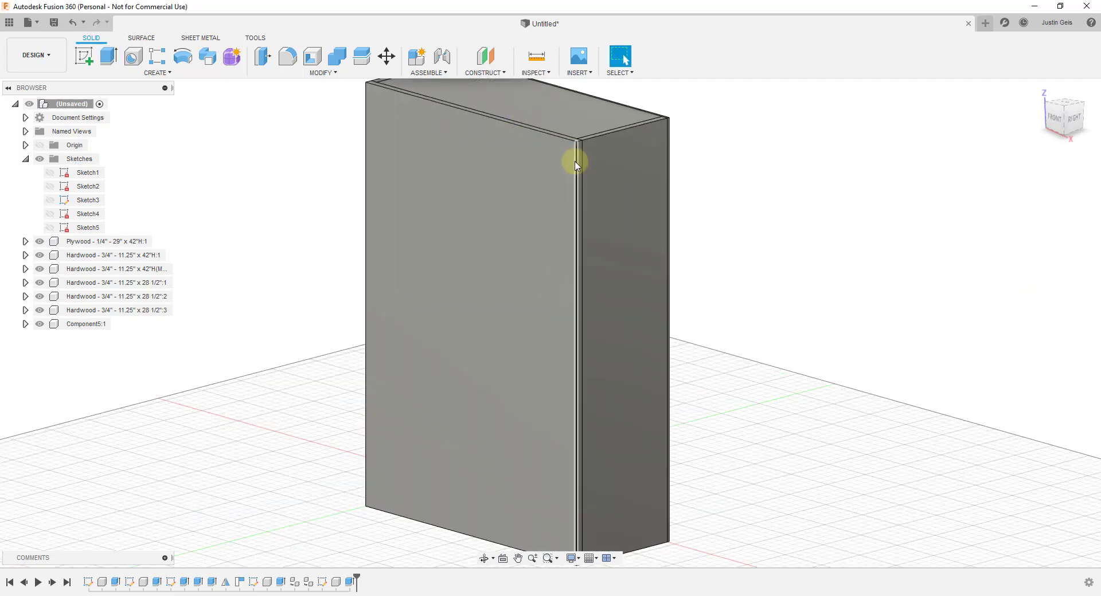
Rename the new front panel component as Plywood - 3/4" - 29" x 42"H.
scroll(575, 183, down, 5)
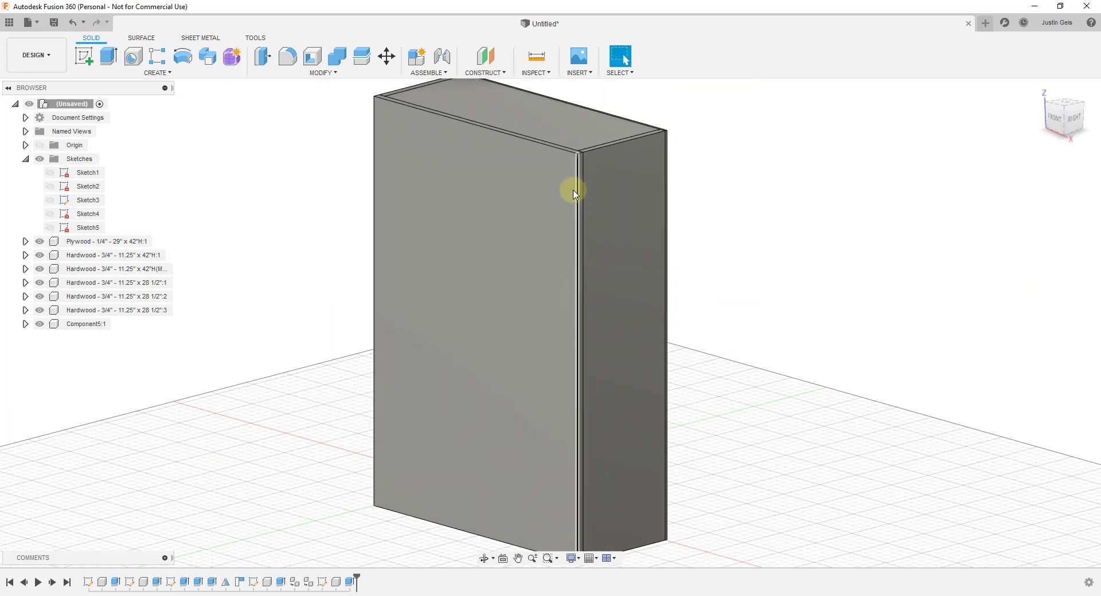
click(77, 326)
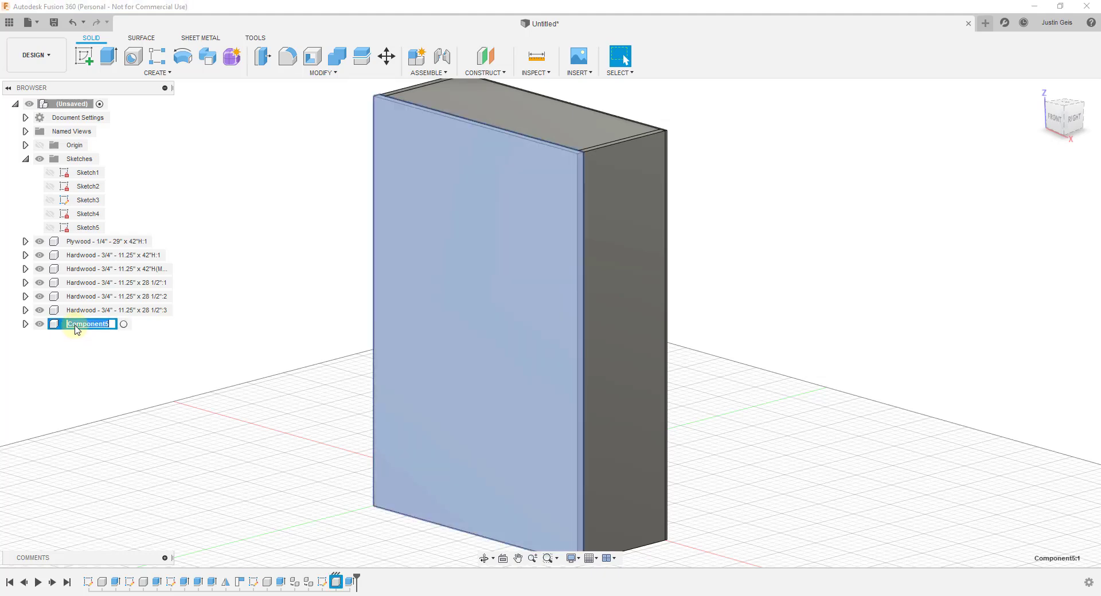
click(91, 324)
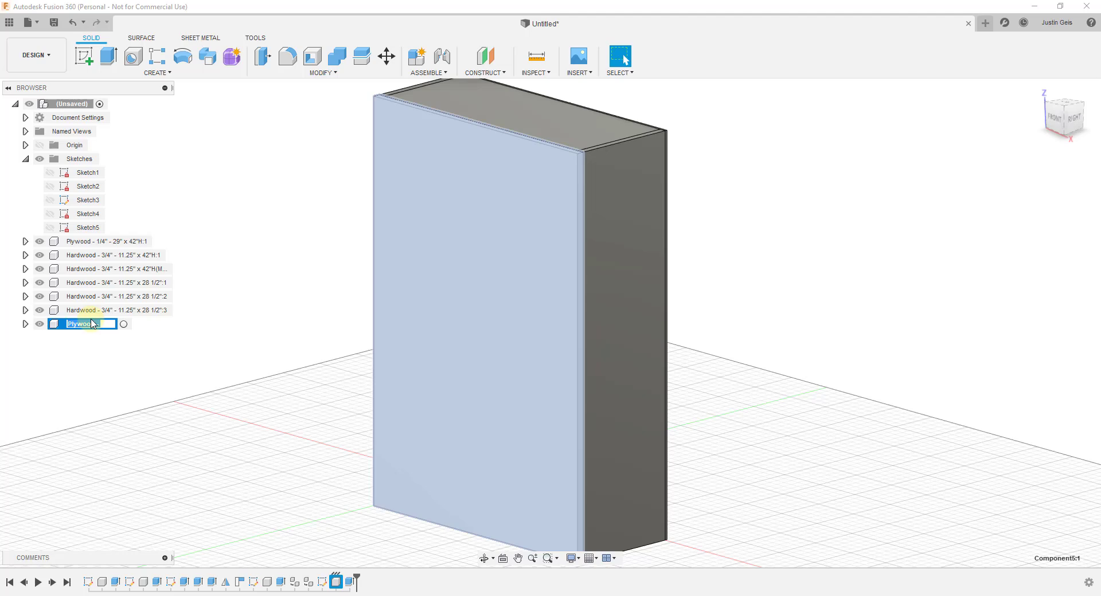
text(Pl)
key(BackSpace)
key(BackSpace)
key(BackSpace)
text(9" x 42"H)
key(Return)
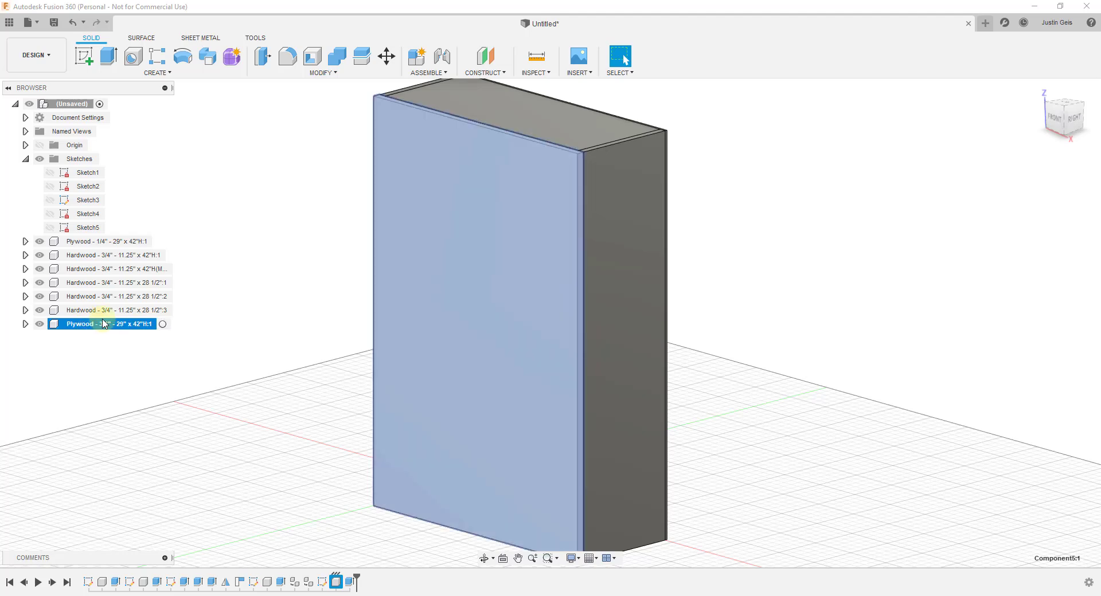
Start a sketch on the front panel's face and draw a 1.5 in vertical line down from its upper-left corner.
scroll(485, 245, down, 3)
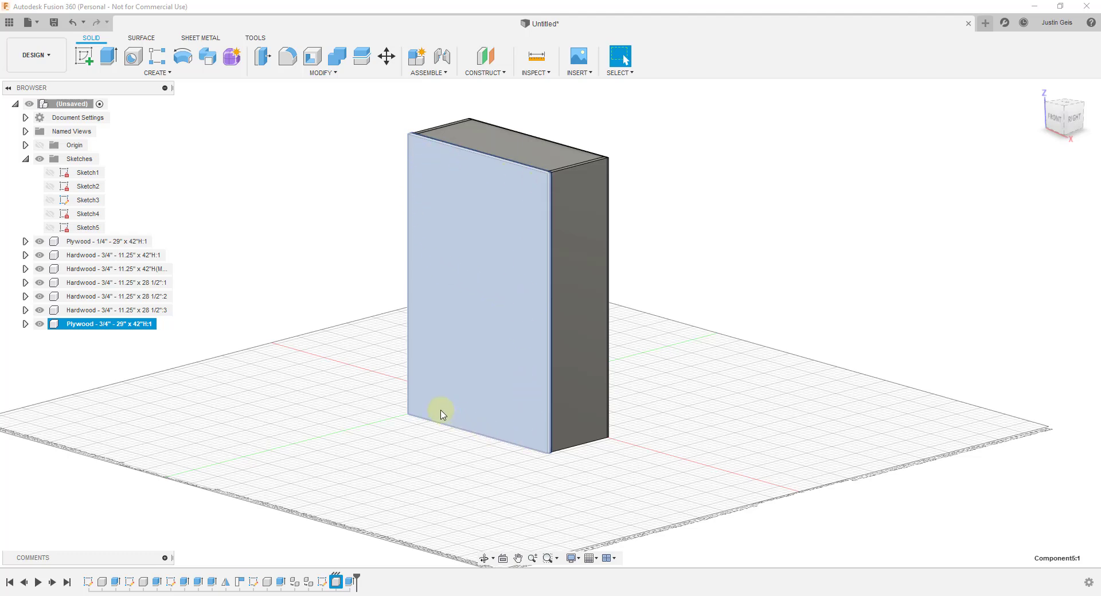
scroll(442, 414, up, 2)
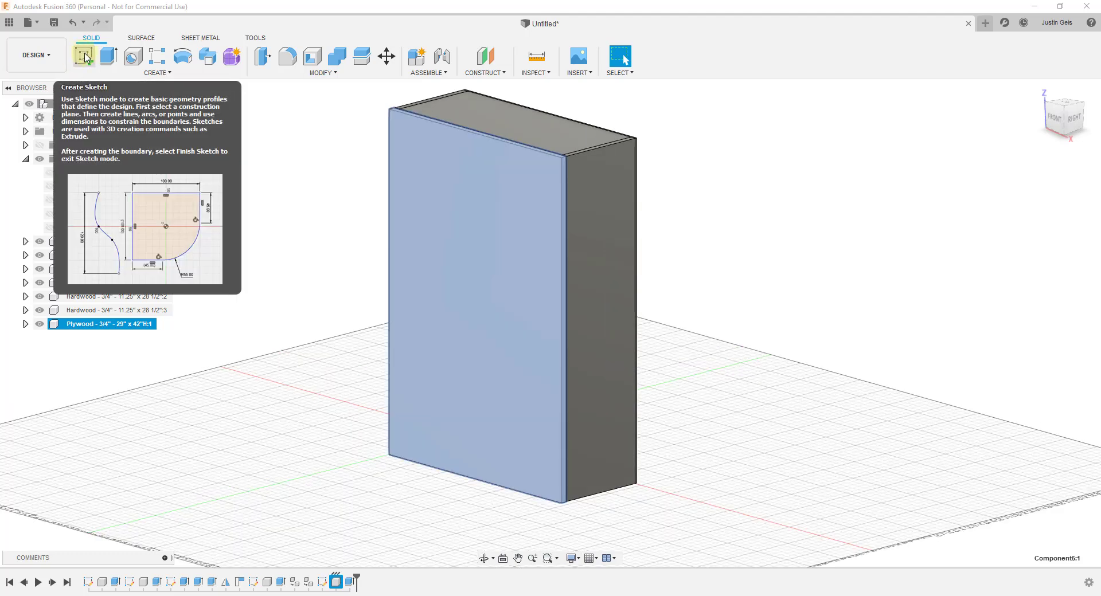
click(85, 57)
click(450, 141)
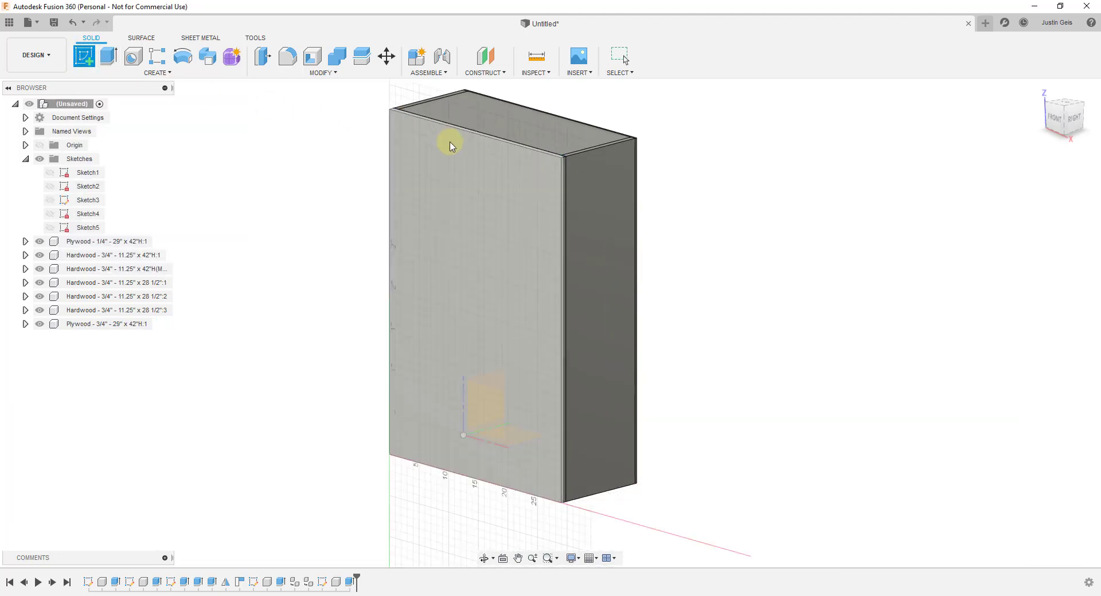
click(497, 185)
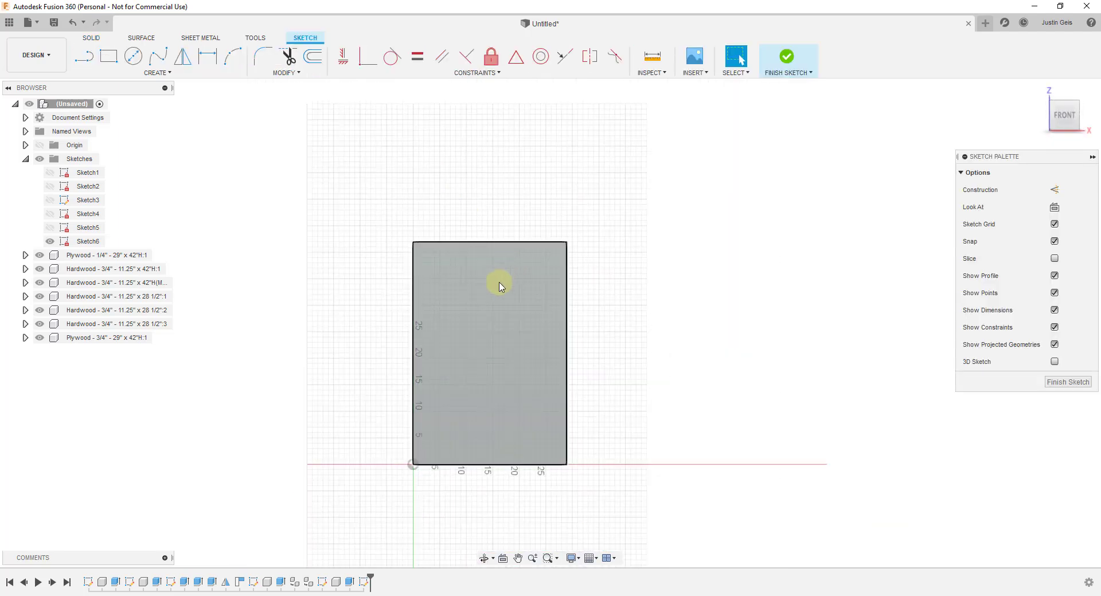
scroll(487, 275, up, 4)
key(l)
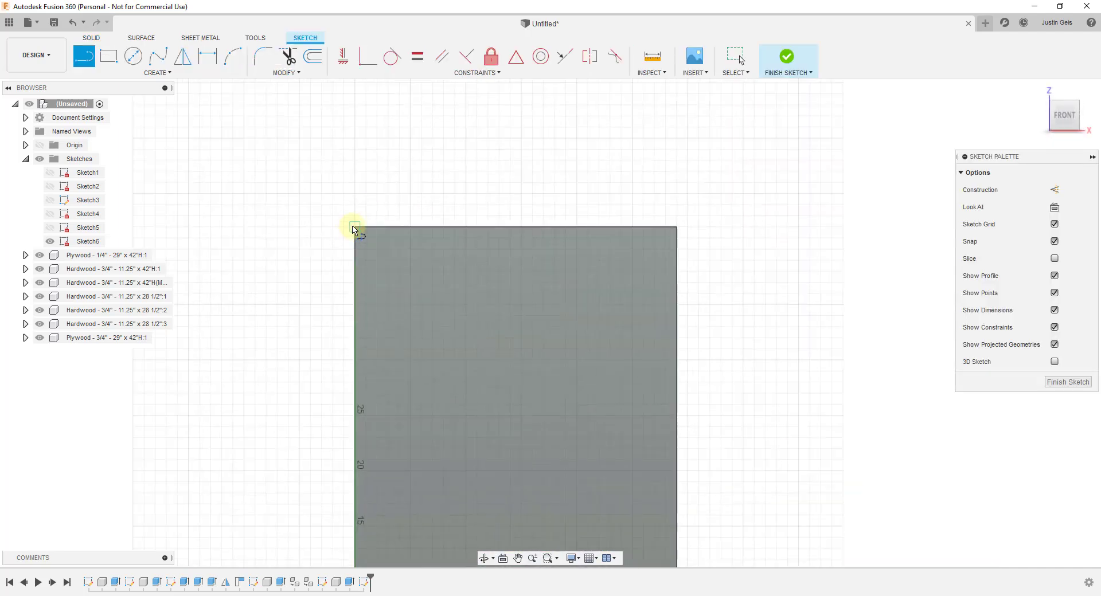
click(353, 228)
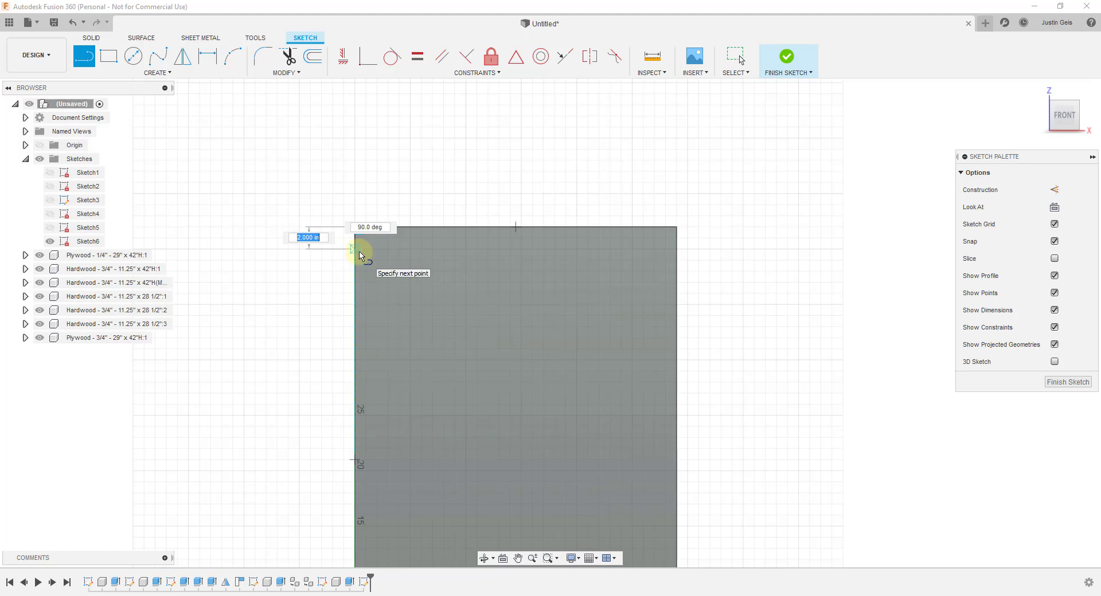
text(1)
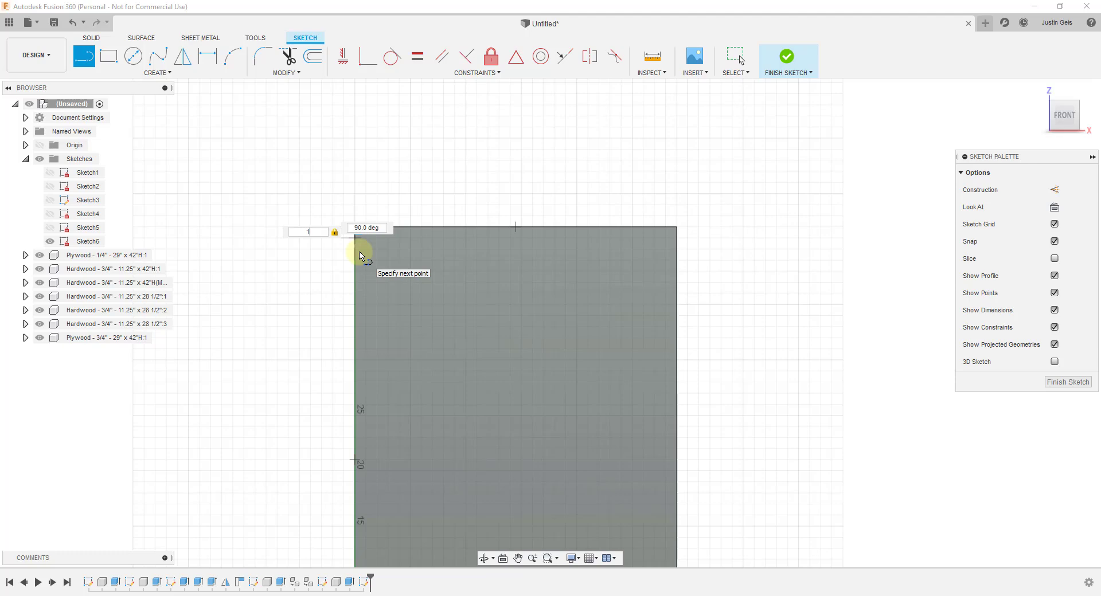
text(.5)
key(Return)
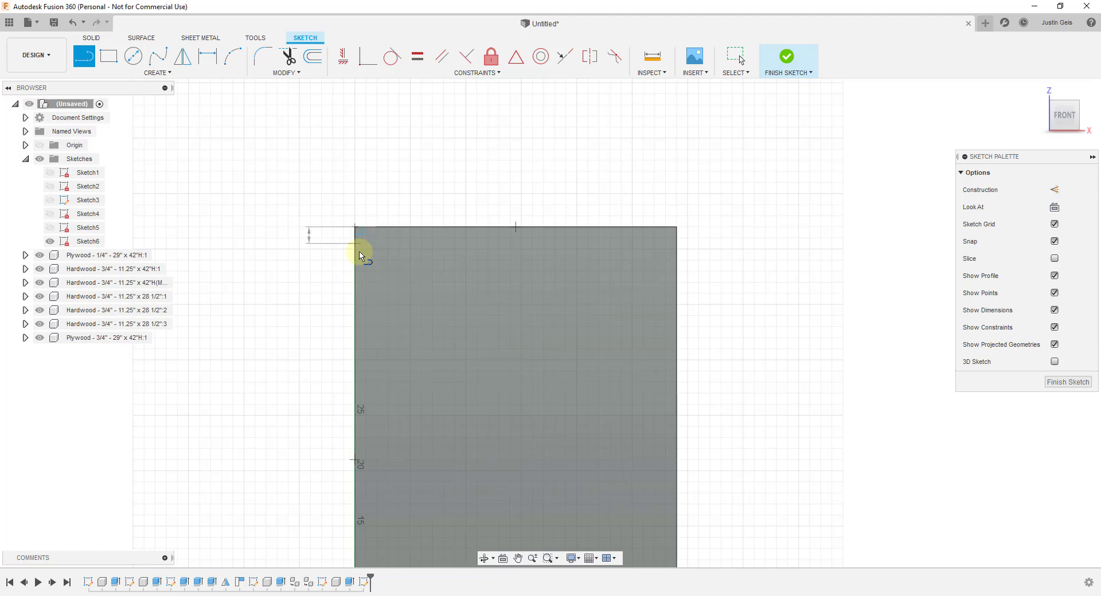
scroll(359, 248, up, 2)
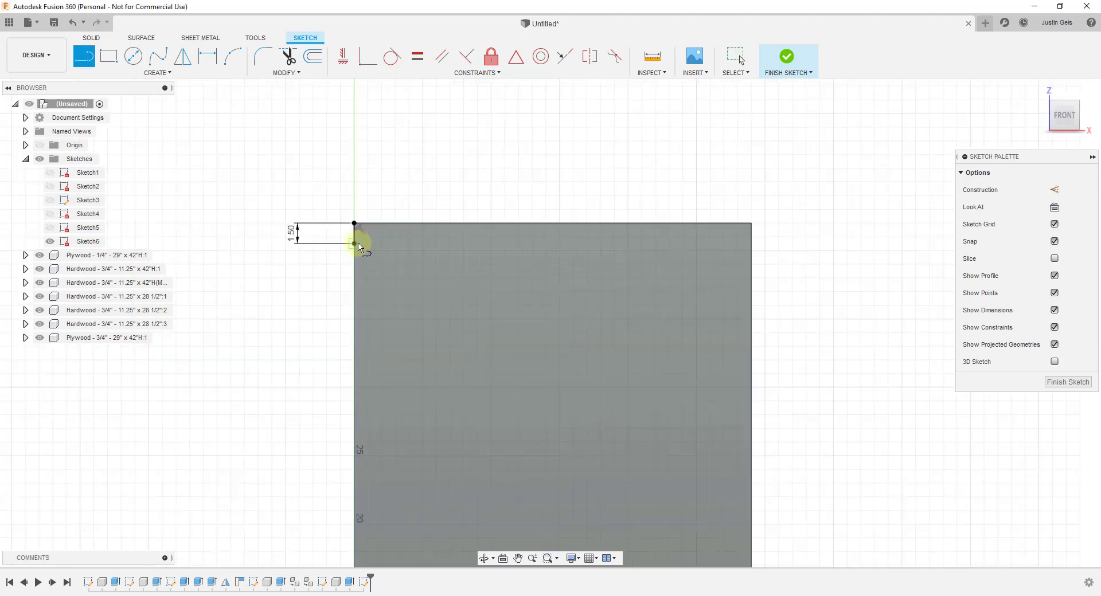
scroll(360, 248, up, 1)
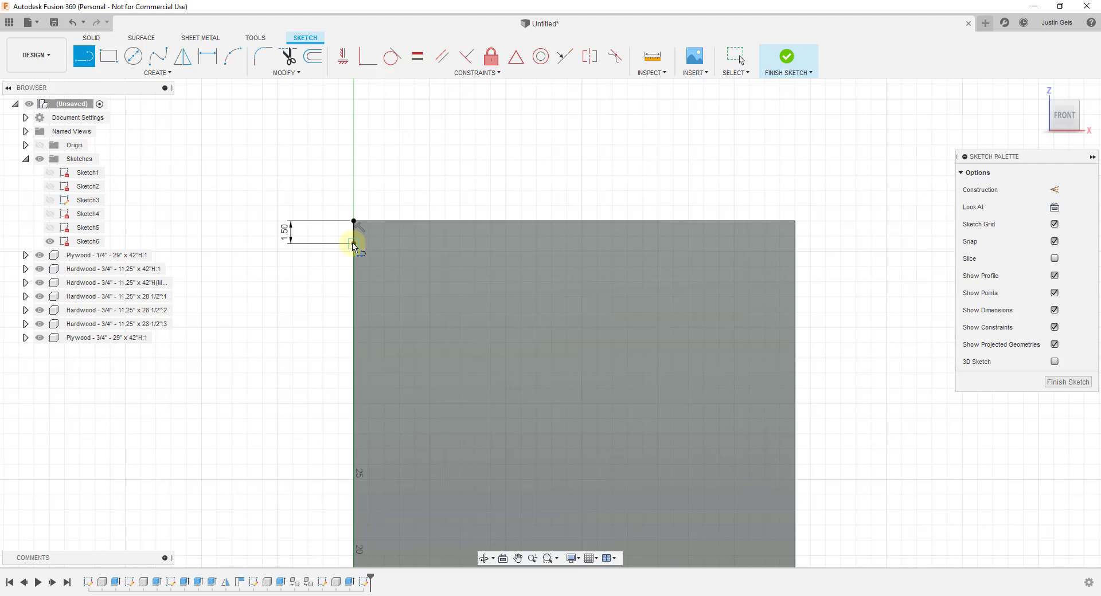
Close the top strip with lines across to the panel's right edge, up to the upper-right corner and back to the upper-left corner.
click(797, 246)
click(798, 222)
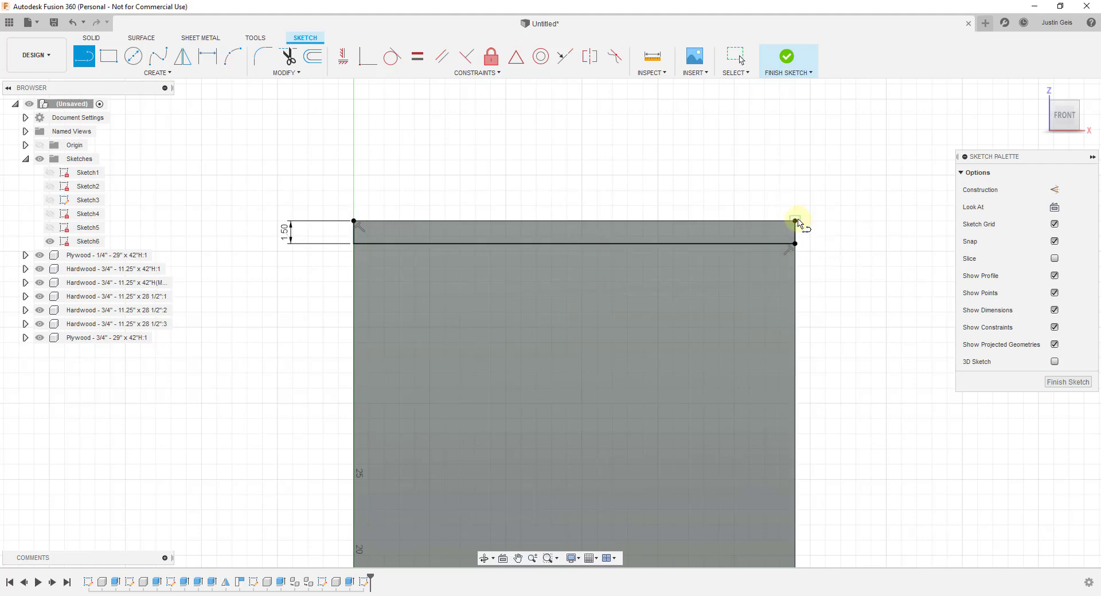
click(353, 221)
scroll(638, 228, down, 3)
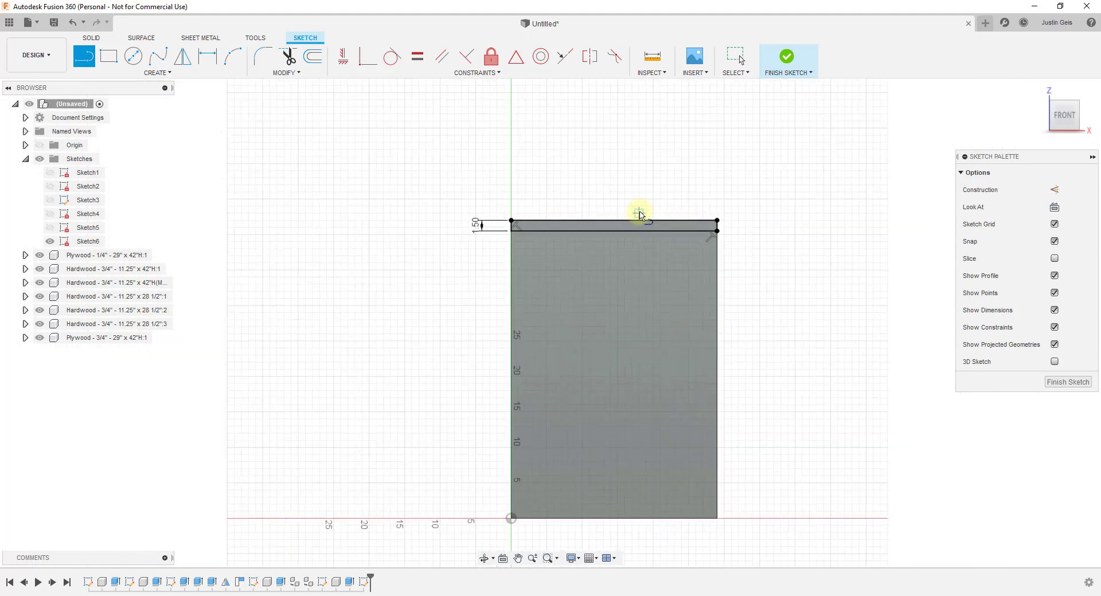
key(Escape)
Draw a 1.5 in vertical line up the left edge from the front panel's lower-left corner.
middle_drag(510, 519, 445, 471)
scroll(445, 475, up, 1)
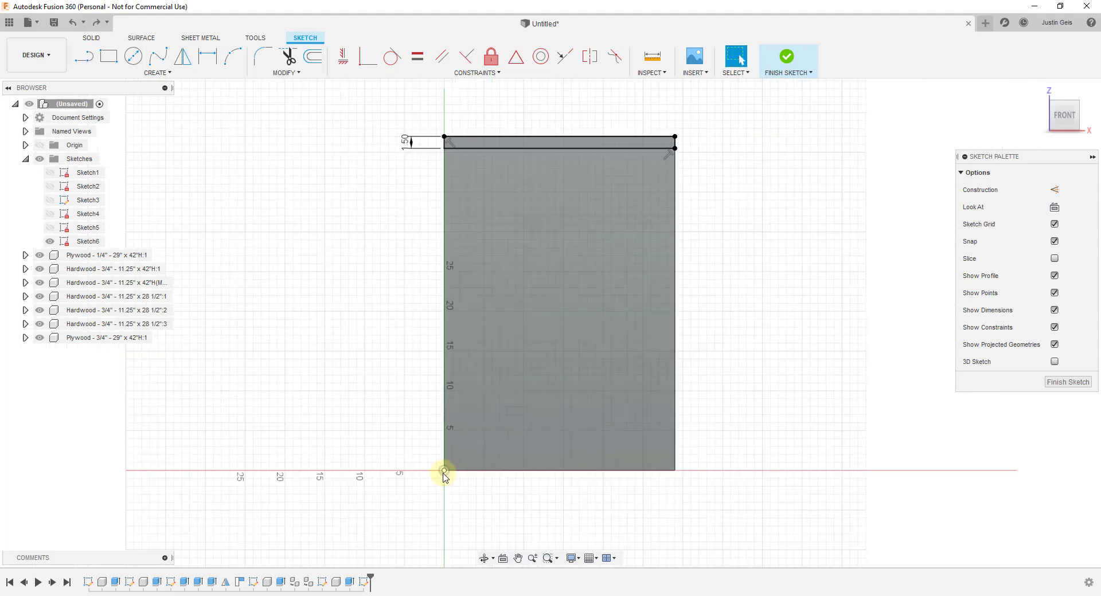
key(l)
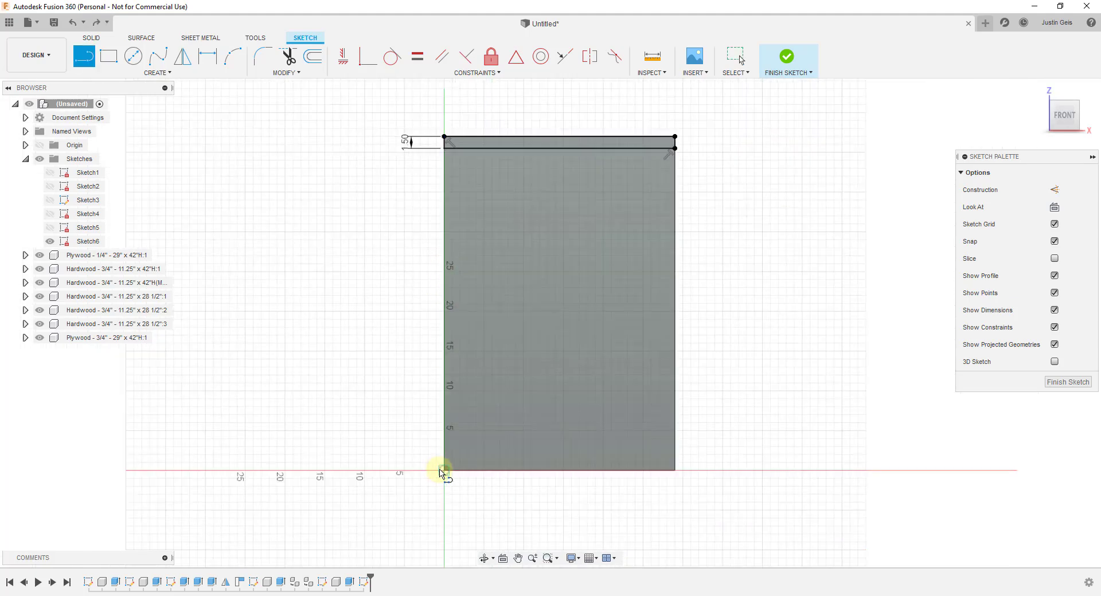
scroll(440, 472, up, 2)
click(445, 471)
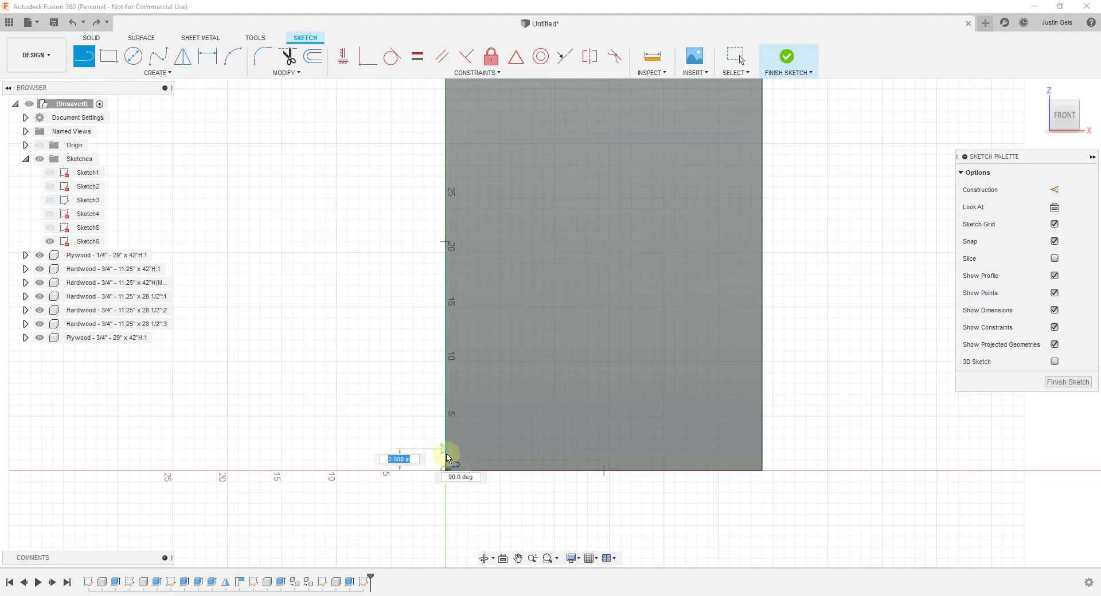
scroll(447, 457, down, 3)
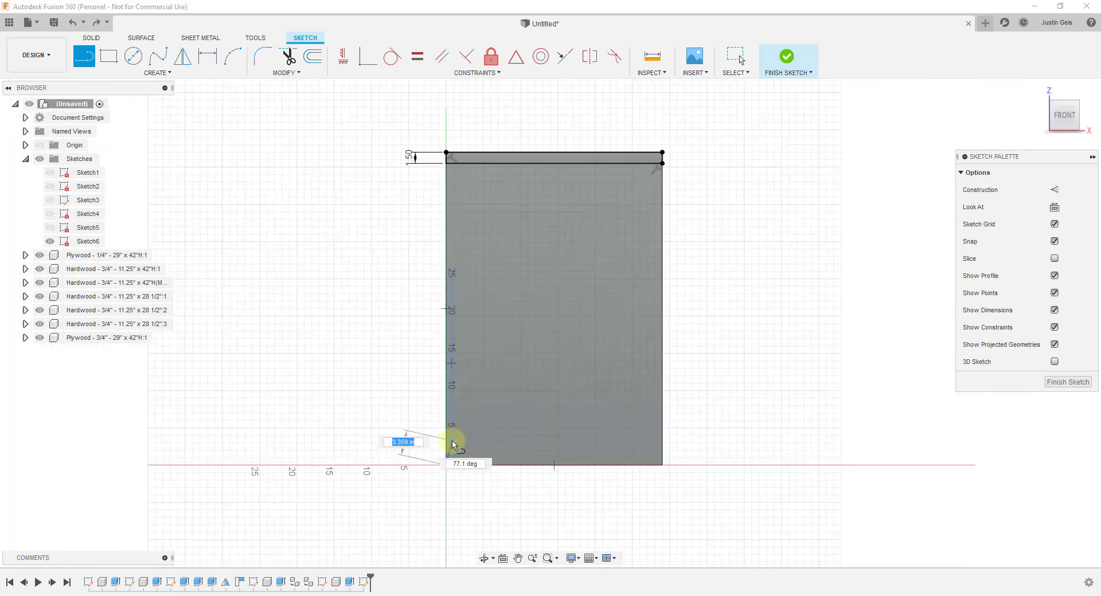
text(1.5)
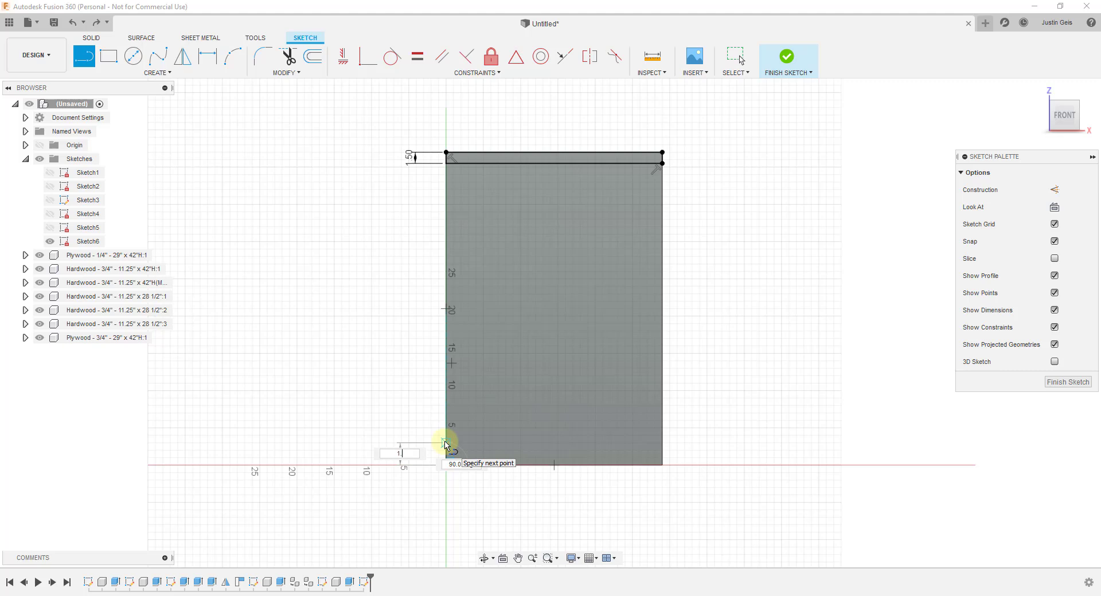
key(Return)
key(Escape)
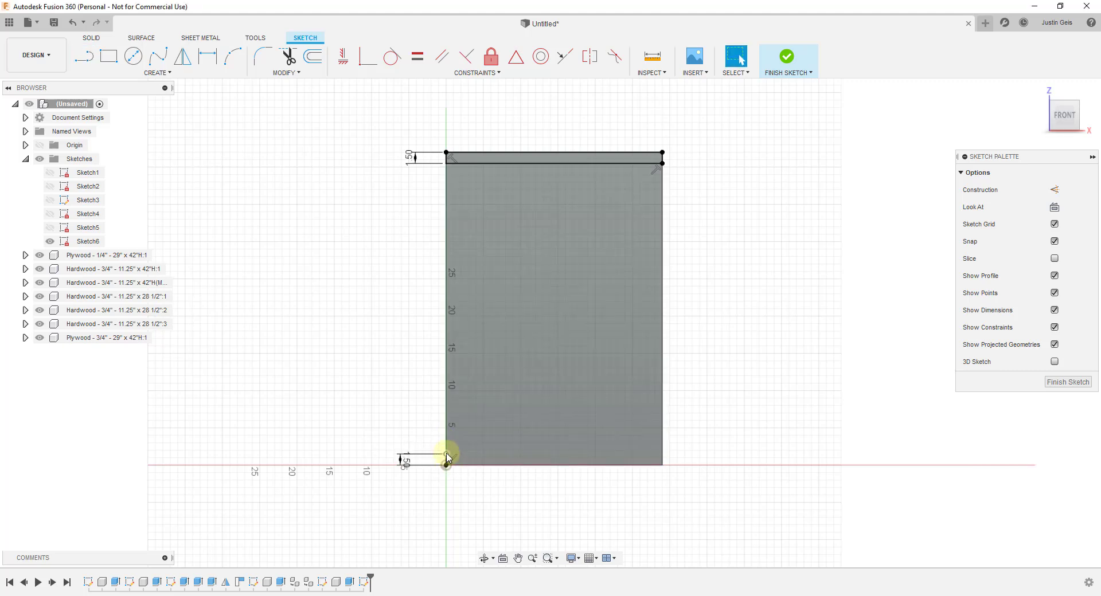
Draw a 1.5 in horizontal line inward from the upper end of the short line at the lower-left corner.
click(447, 456)
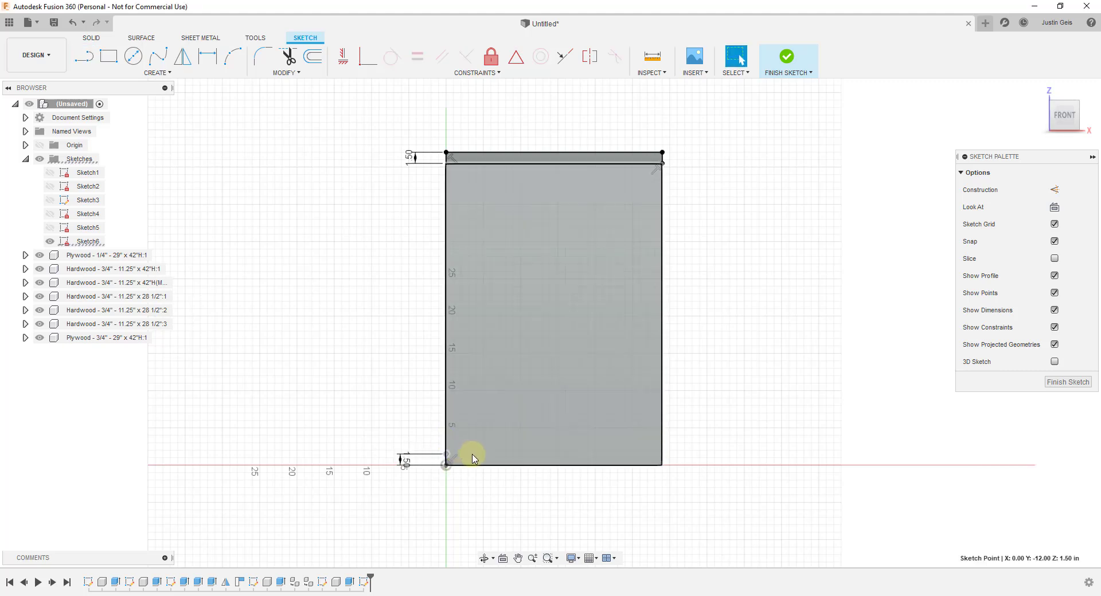
key(l)
scroll(449, 457, up, 2)
click(447, 454)
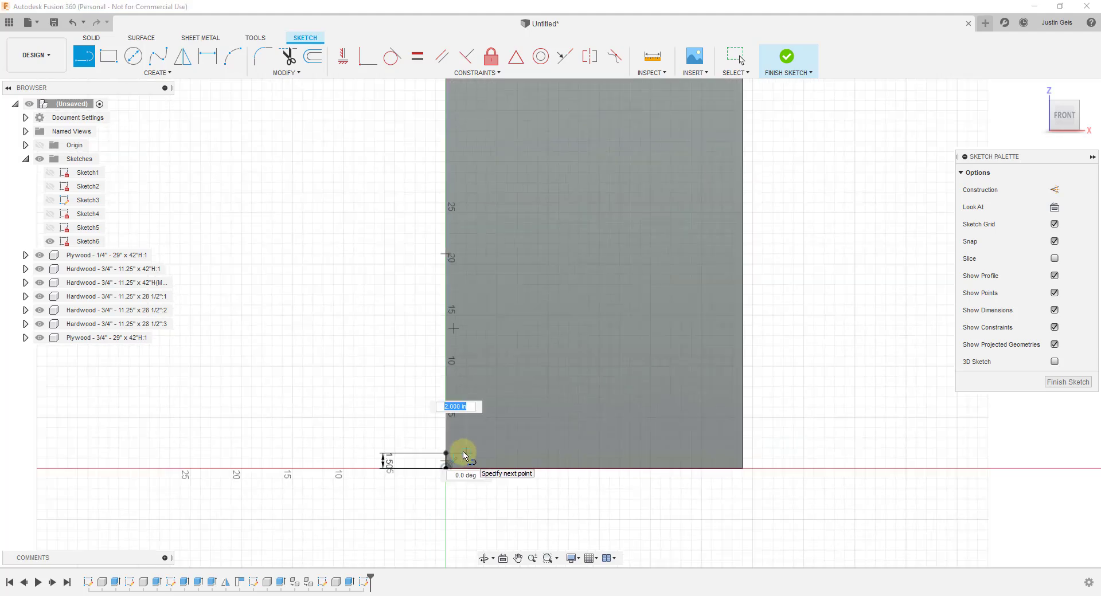
text(1.5)
key(Return)
key(Escape)
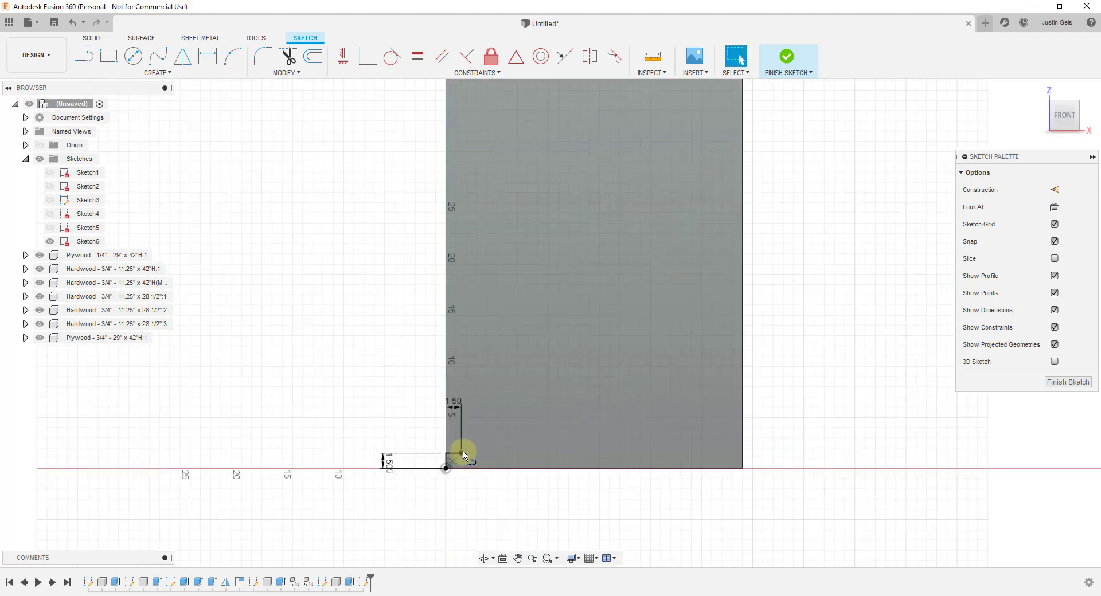
Sketch the left strip as a rectangle from the short horizontal line's inner end to the top strip's lower-left corner, and finish the sketch.
key(r)
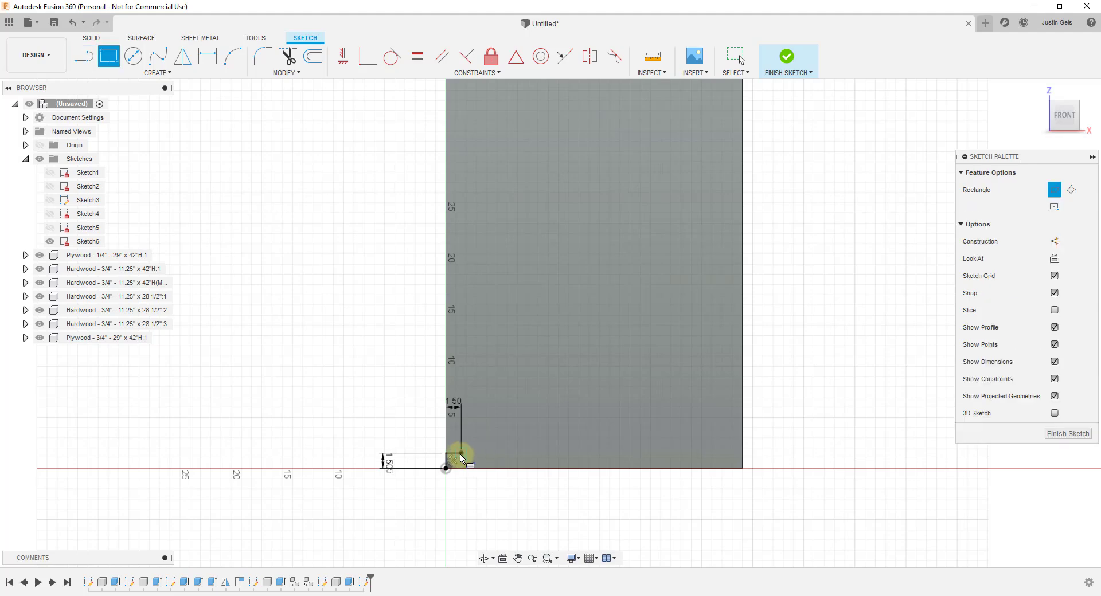
click(461, 453)
scroll(459, 453, up, 2)
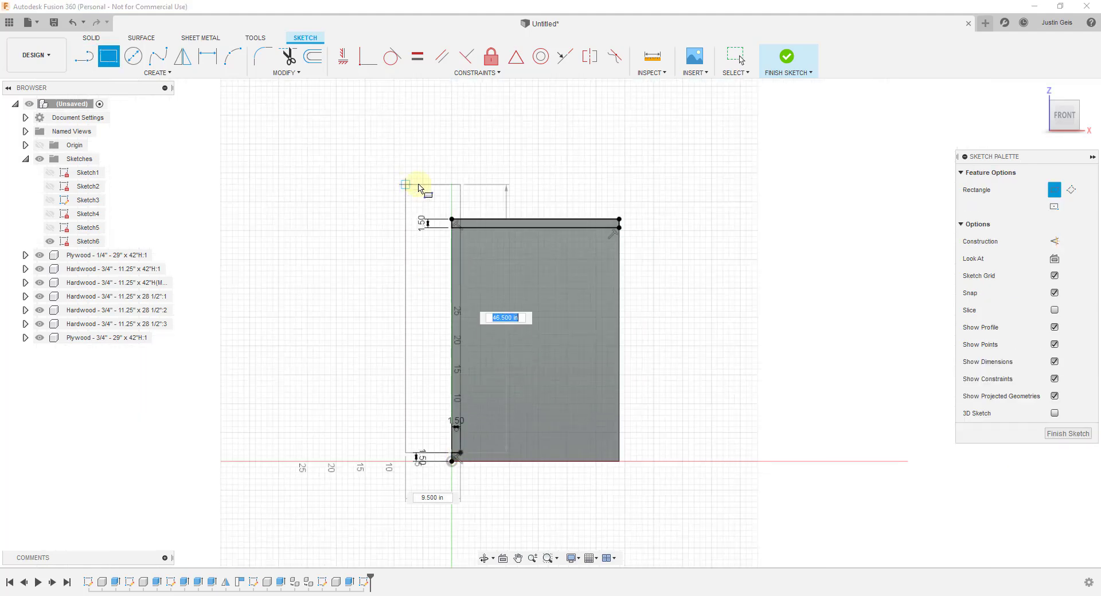
click(453, 231)
scroll(455, 228, up, 2)
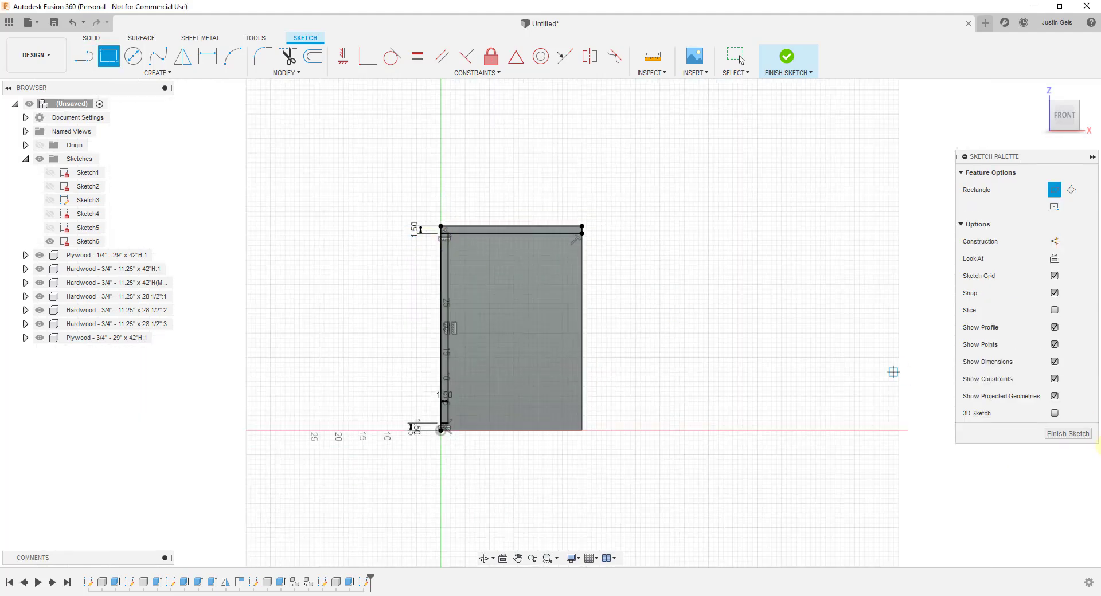
click(1068, 434)
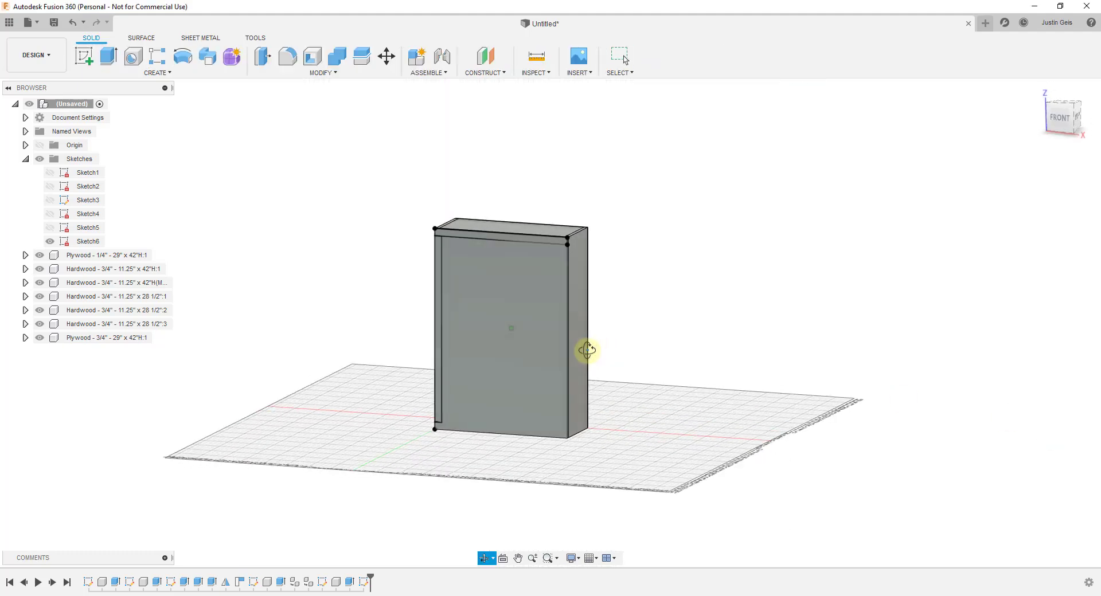
Extrude the top strip profile on the front panel outward by 1/4 in as a new component.
scroll(550, 239, down, 3)
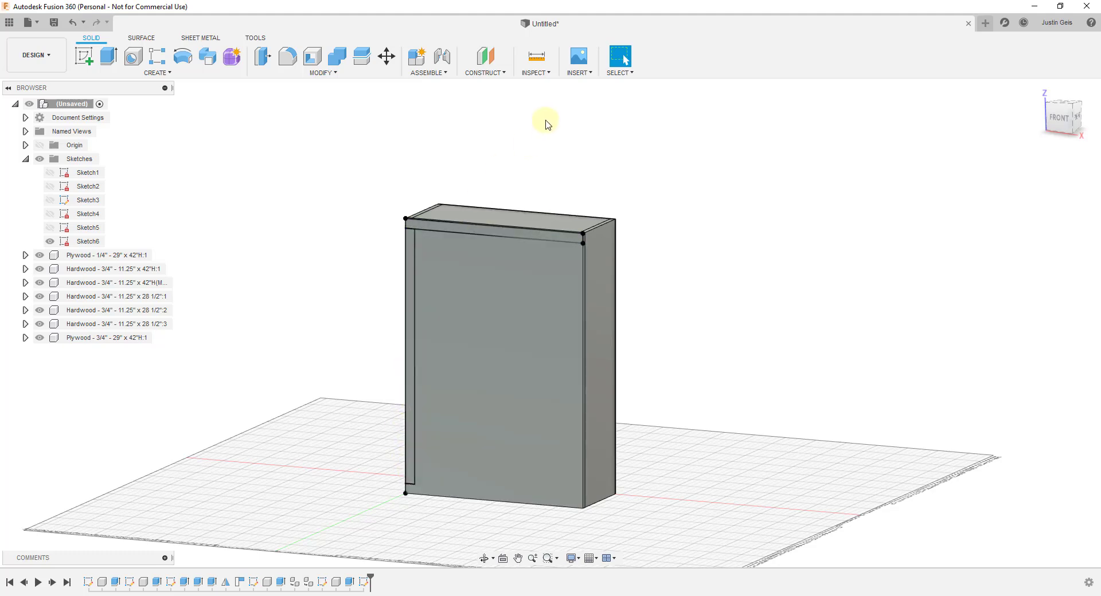
scroll(542, 112, up, 1)
click(108, 55)
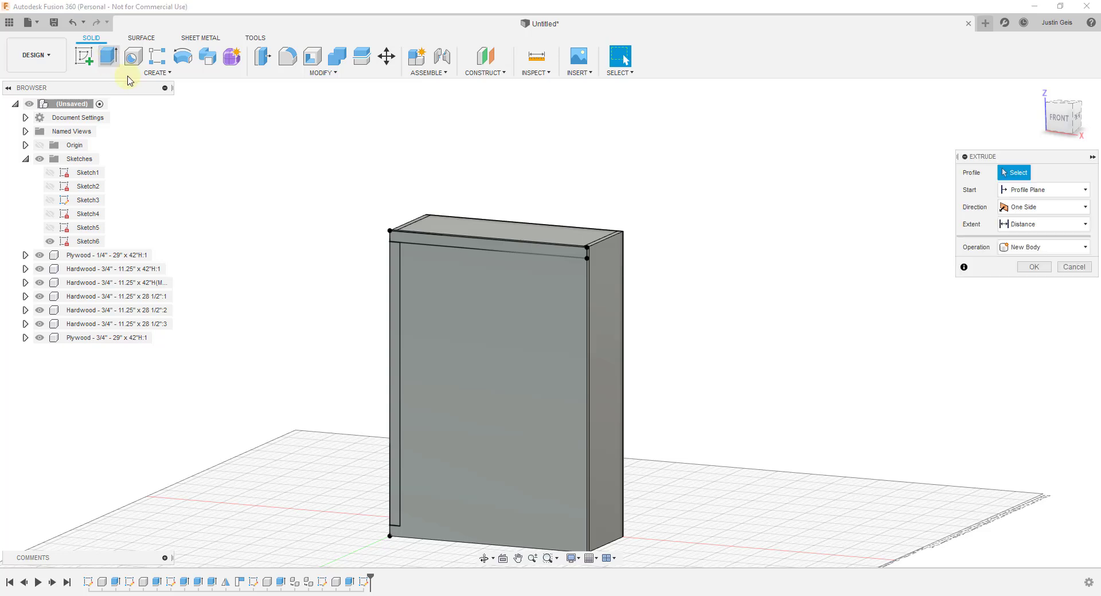
click(478, 247)
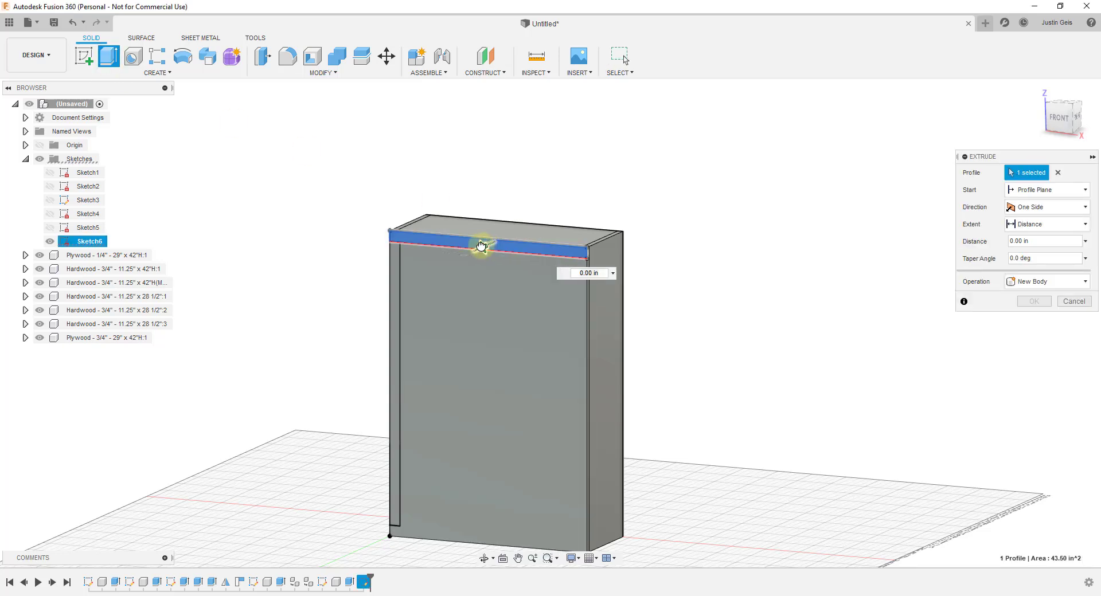
text(1/4)
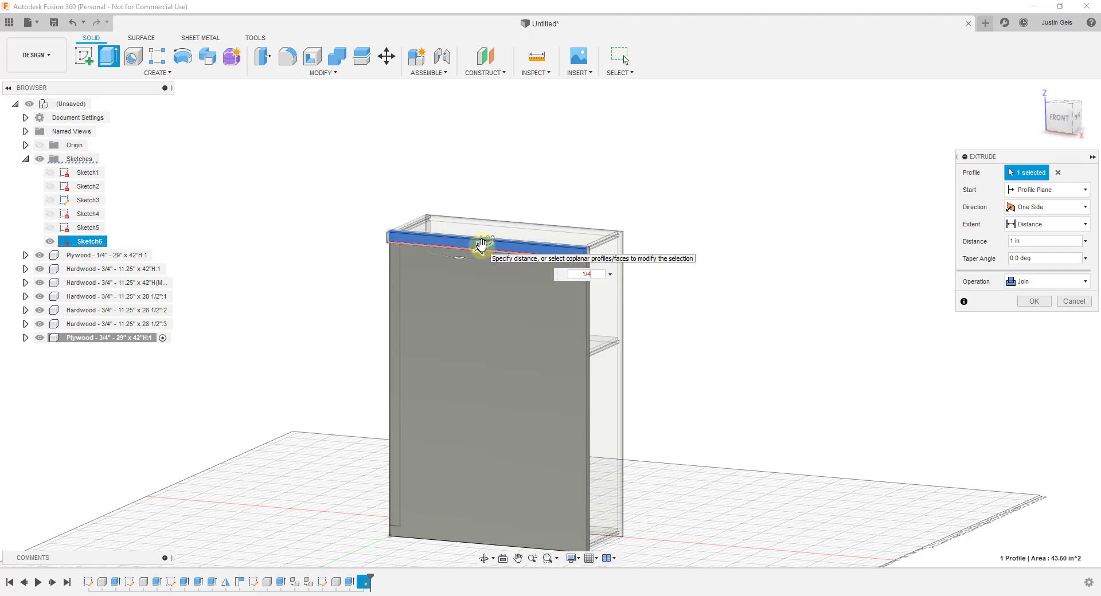
key(Return)
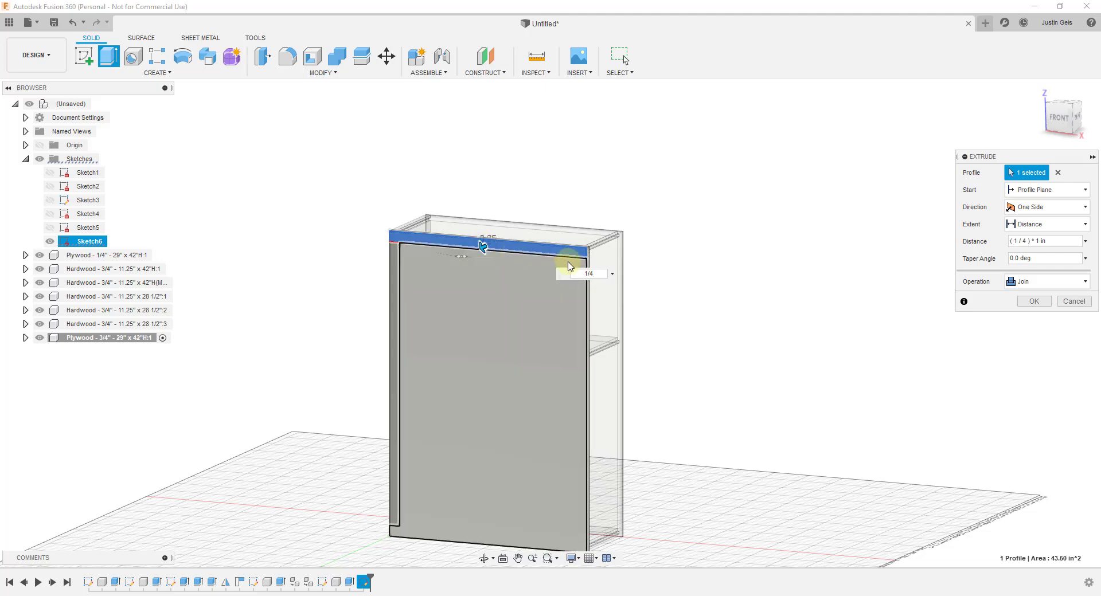
click(1029, 282)
click(1039, 352)
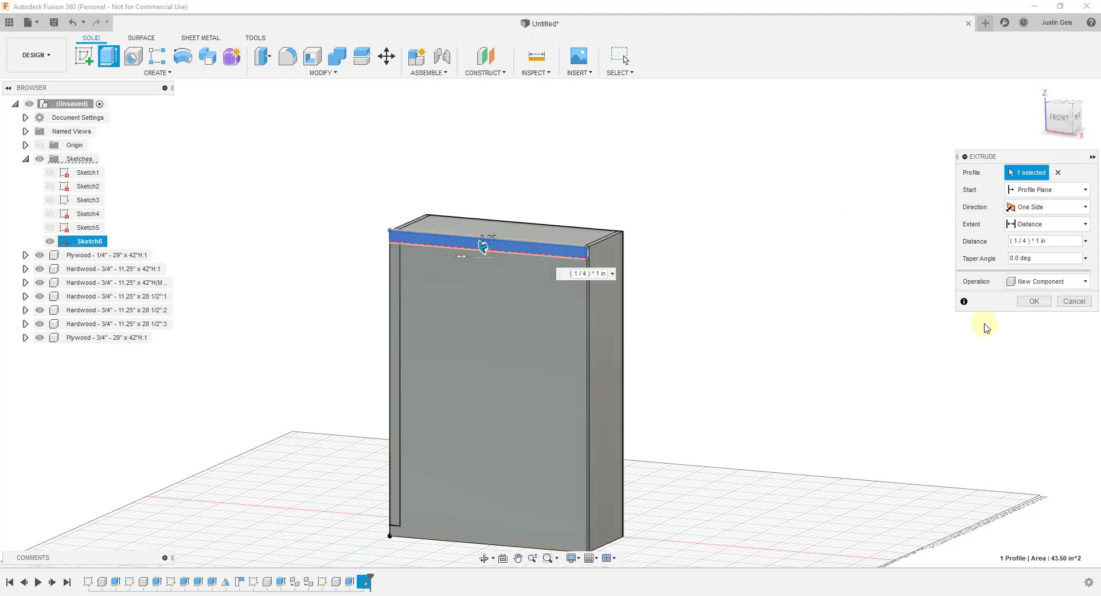
scroll(597, 246, up, 5)
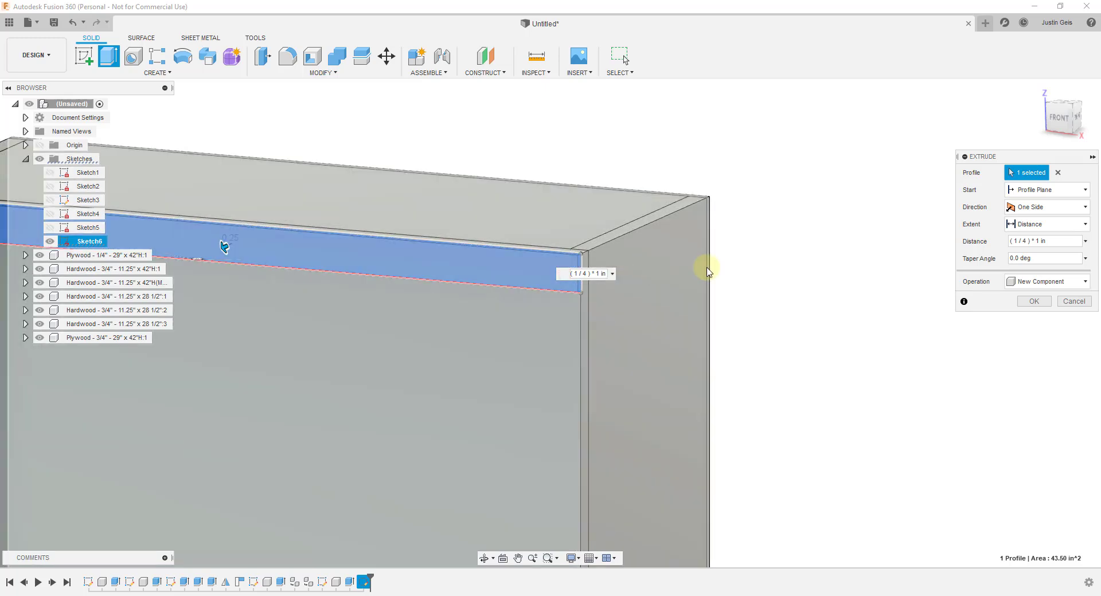
scroll(708, 314, down, 3)
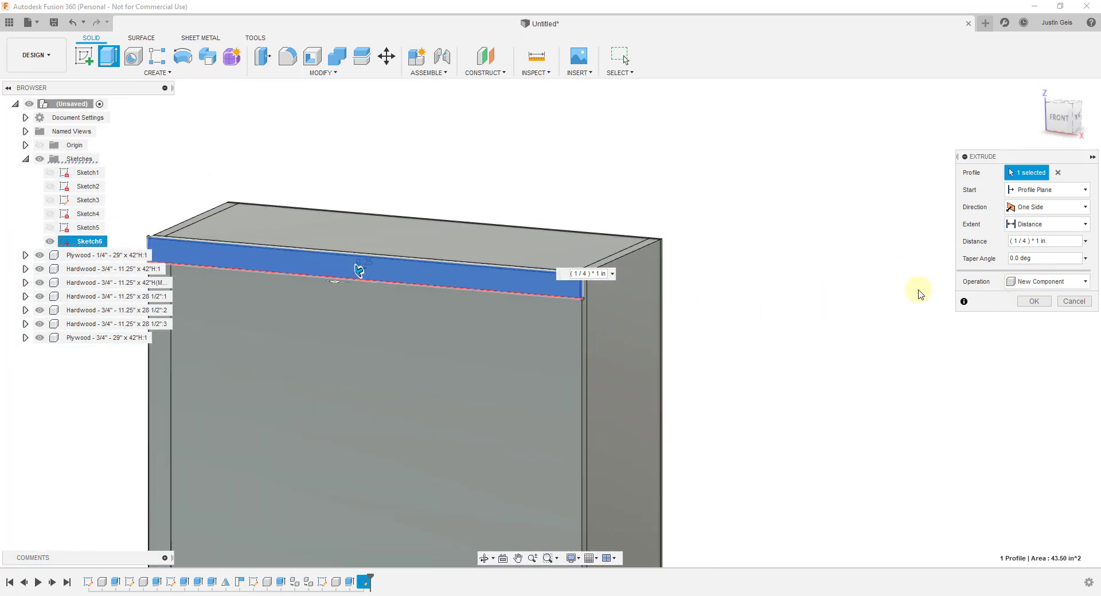
click(1034, 302)
Show Sketch6 again and extrude the left strip profile outward by 0.25 in as a new component.
scroll(828, 200, down, 3)
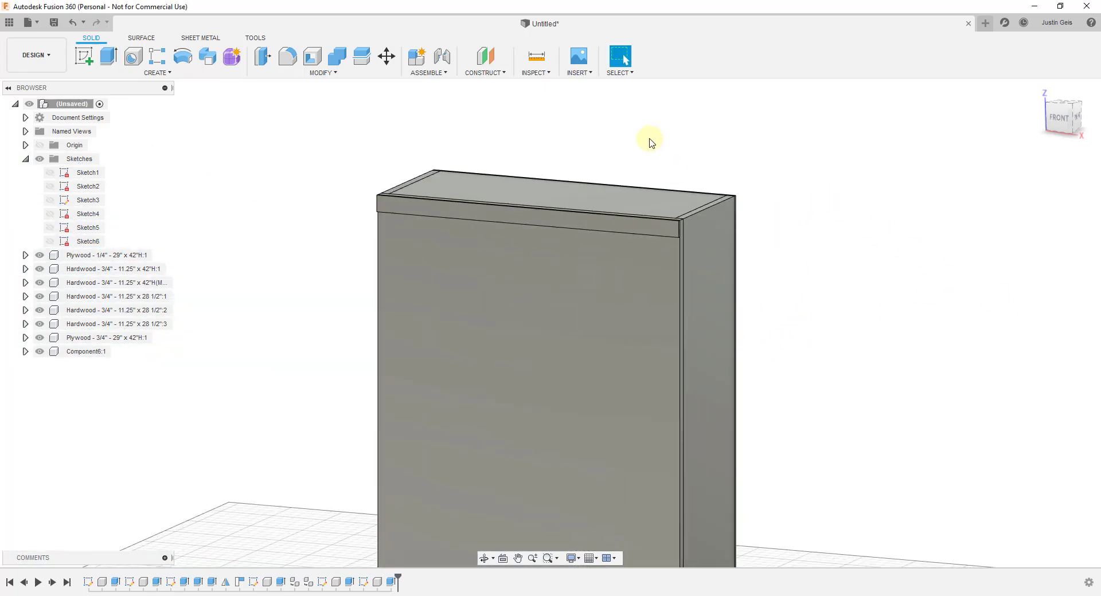
scroll(686, 241, down, 2)
scroll(455, 205, up, 1)
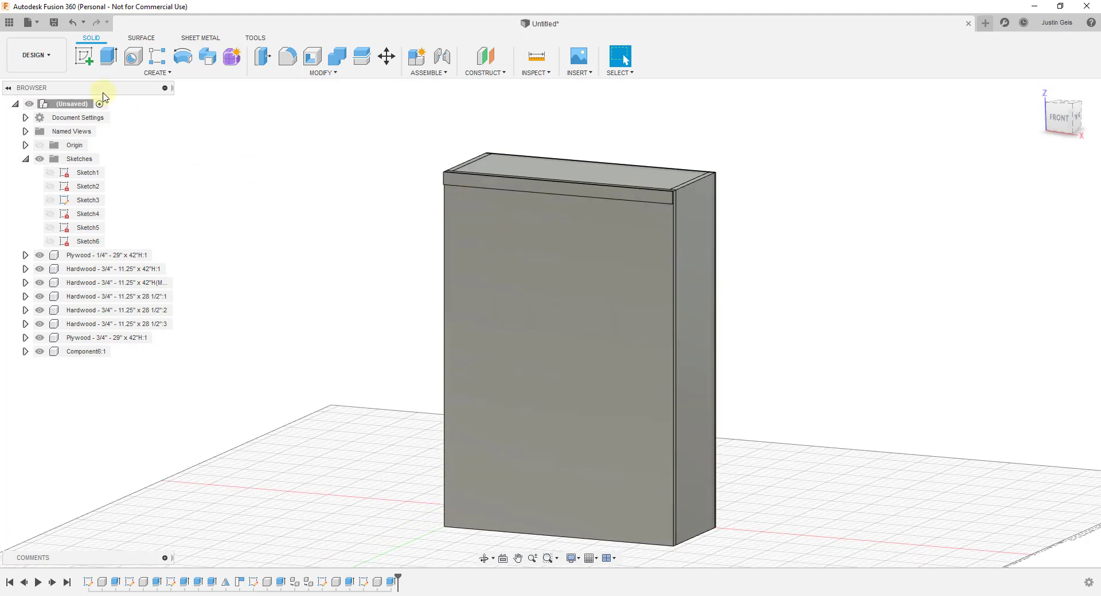
click(109, 55)
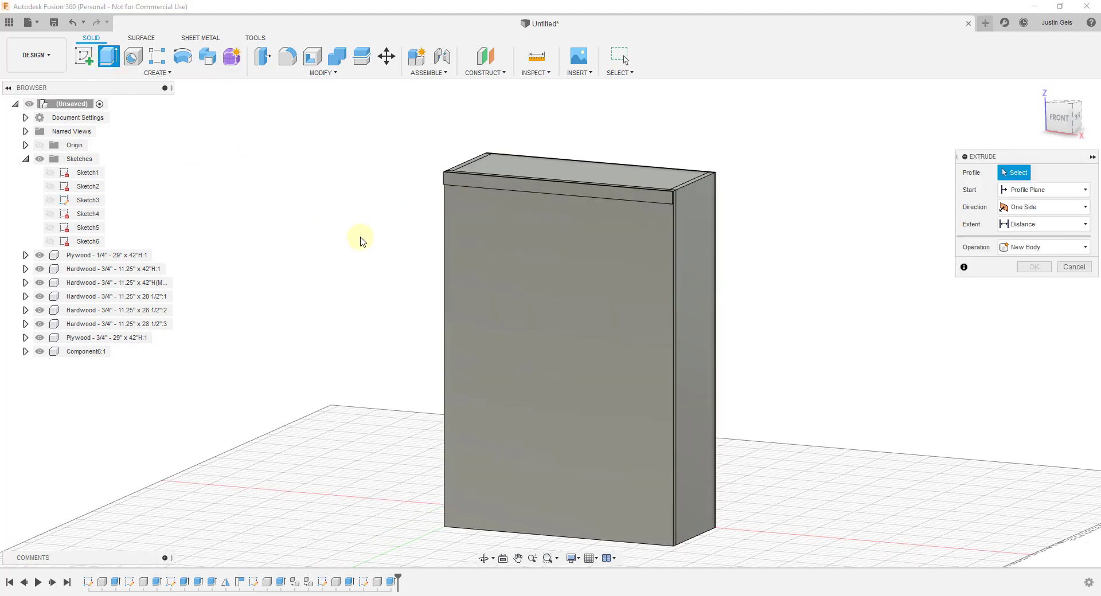
click(49, 243)
click(447, 275)
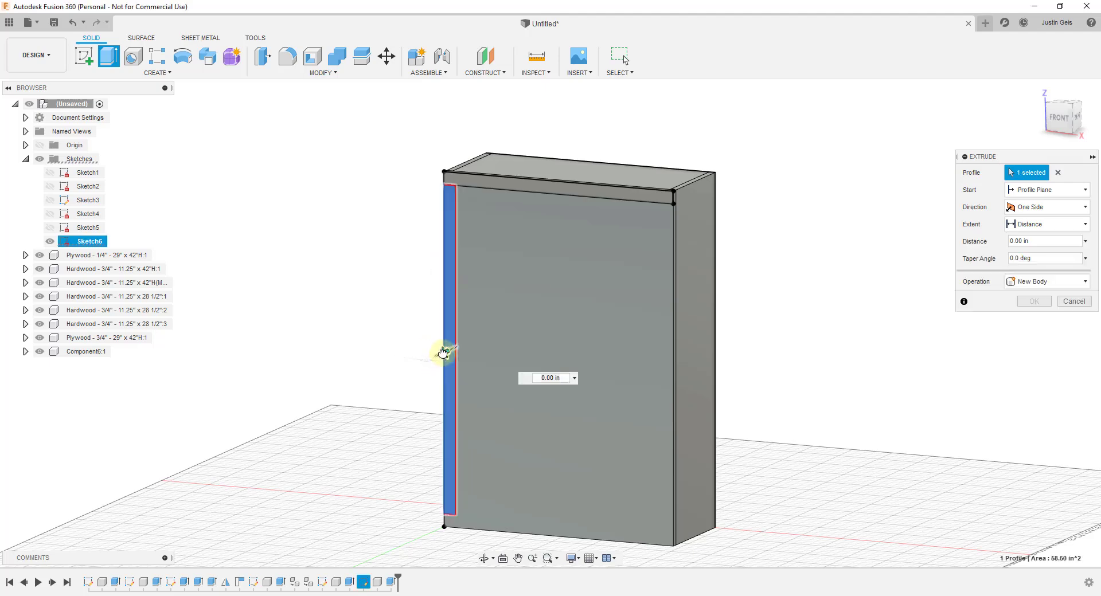
drag(442, 352, 438, 348)
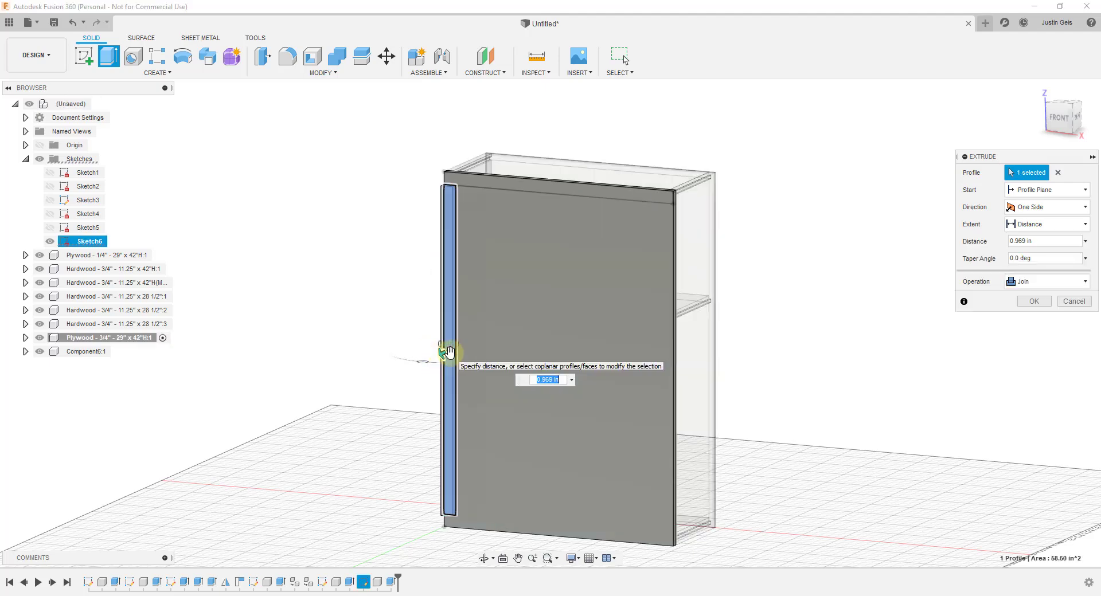
key(BackSpace)
text(.25)
key(Return)
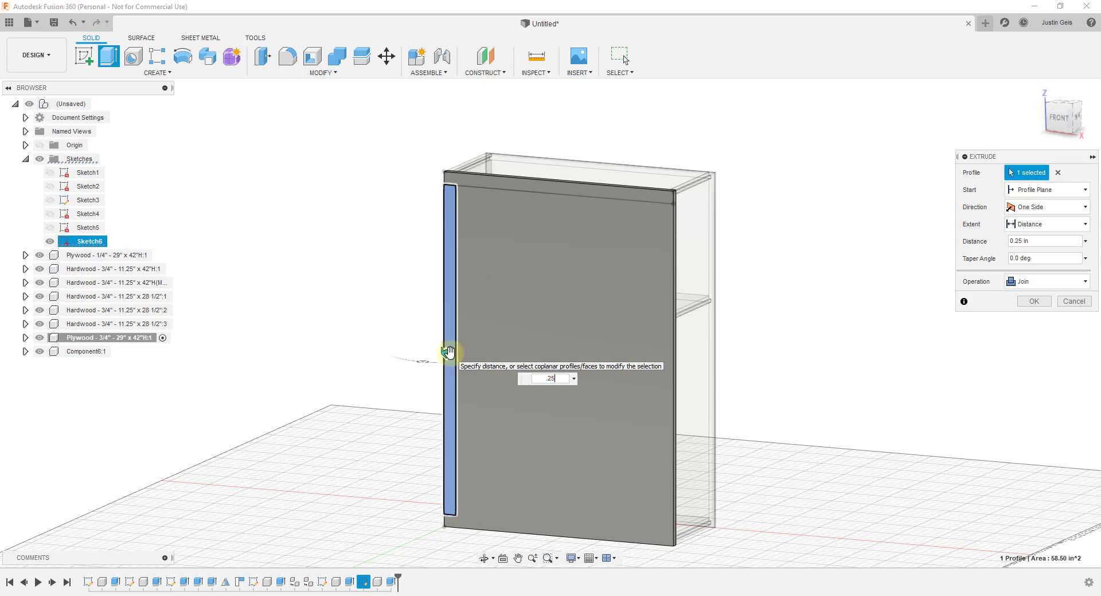
click(1044, 282)
click(1029, 351)
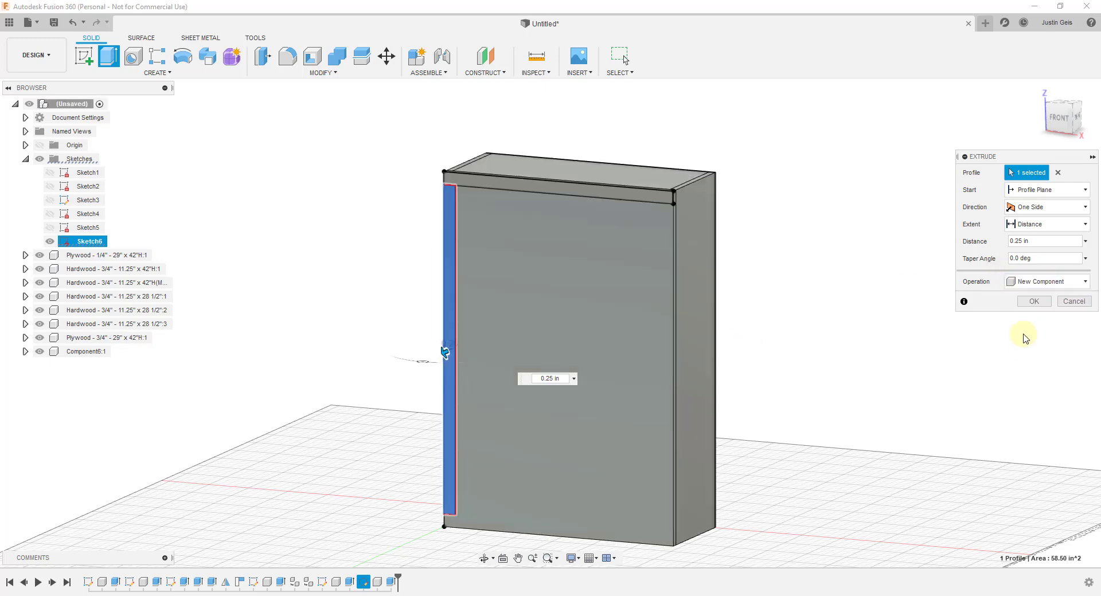
click(1027, 302)
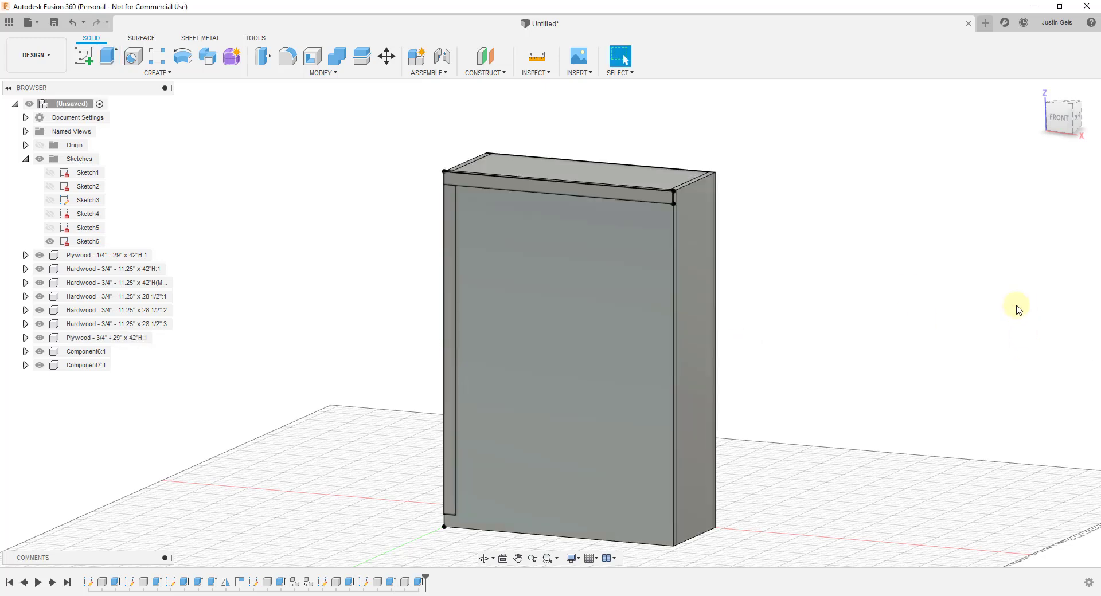
Rename the top strip's component as Hardwood - 1/4" - 29" x 1.5".
click(81, 353)
click(81, 353)
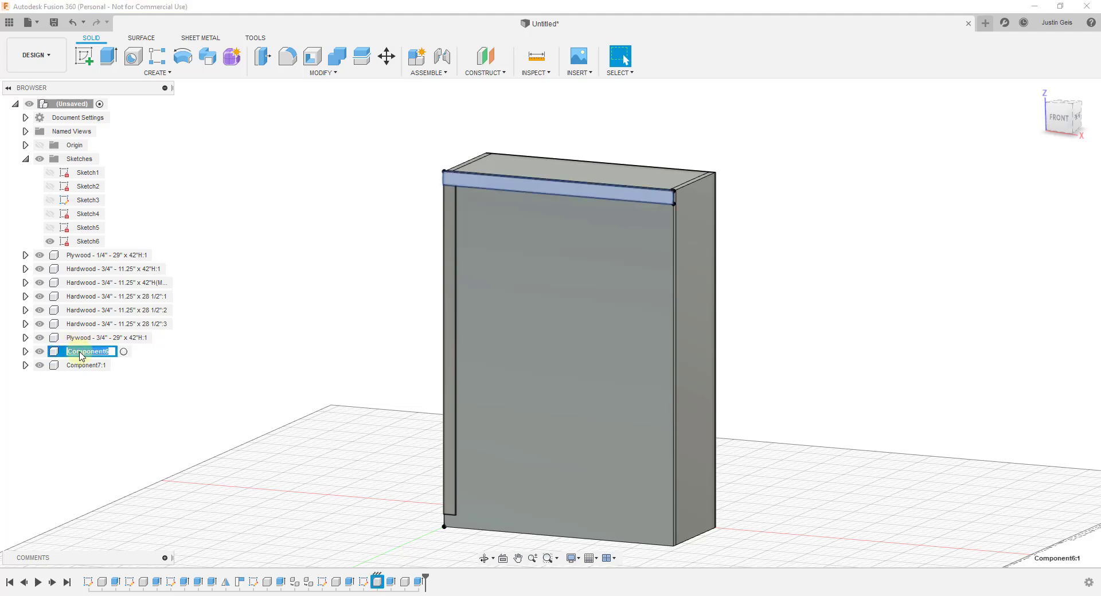
text(Hardwood - 1/4")
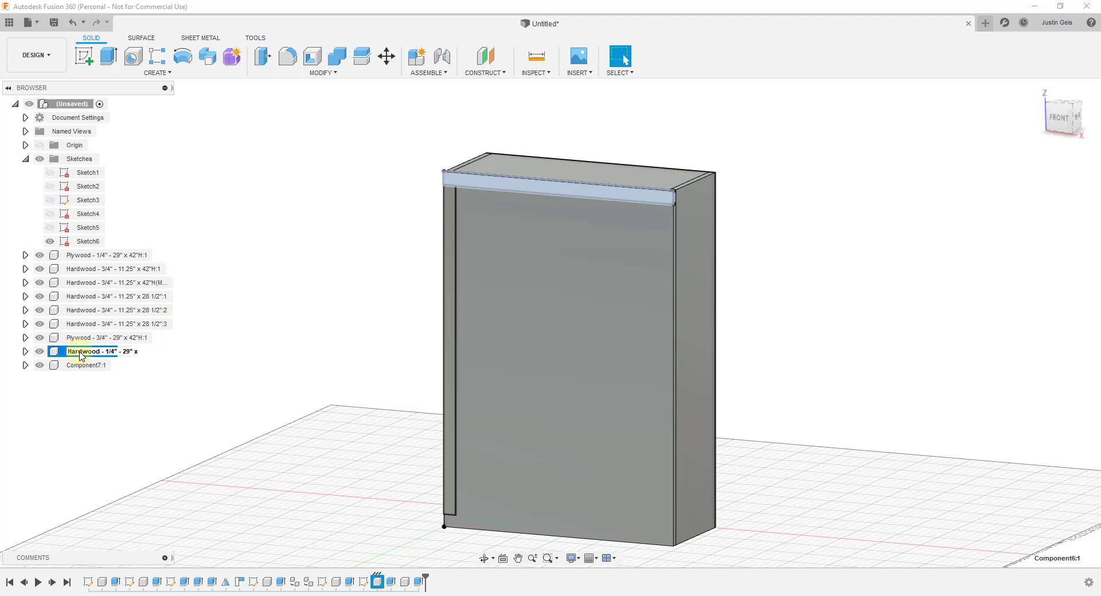
text(- 29" x 1.5")
key(Return)
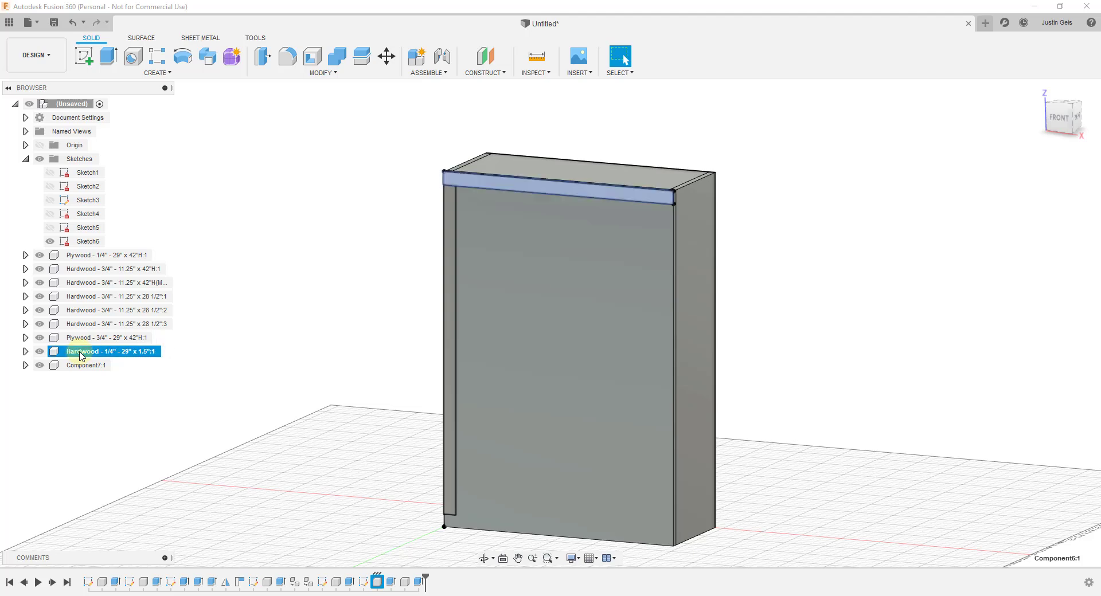
Rename the left strip's component, beginning the name with Hardwood - 1/4" -.
double_click(91, 368)
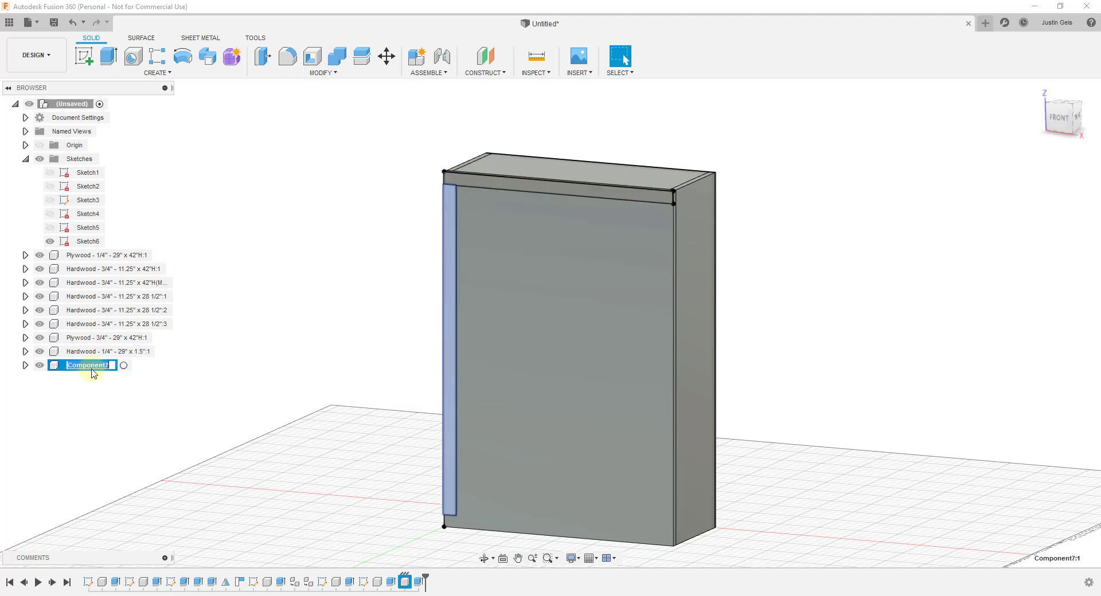
text(Hardwood - 1/4" -)
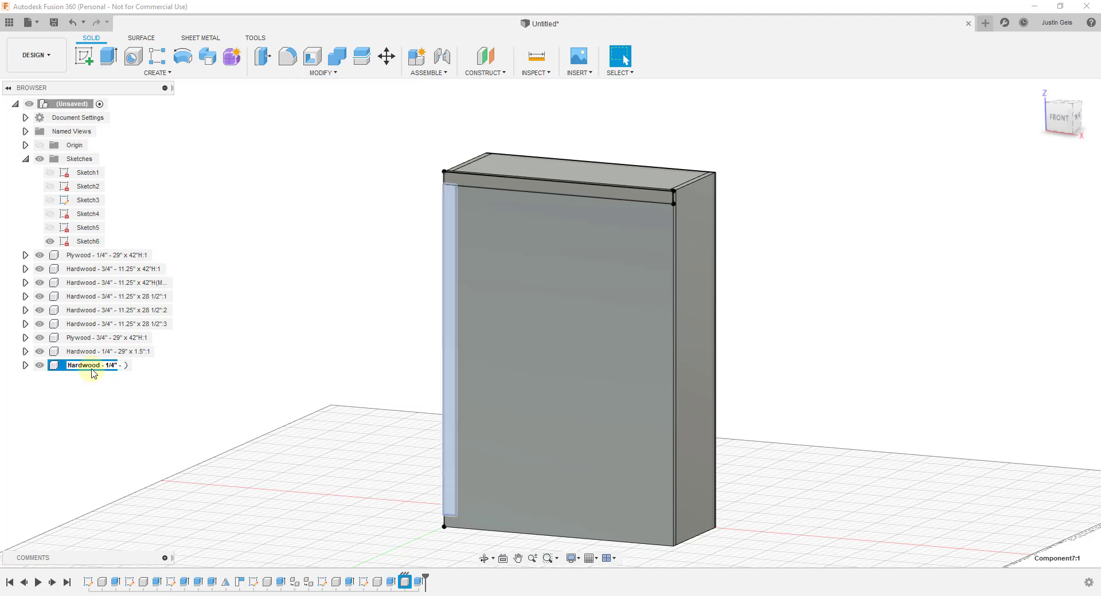